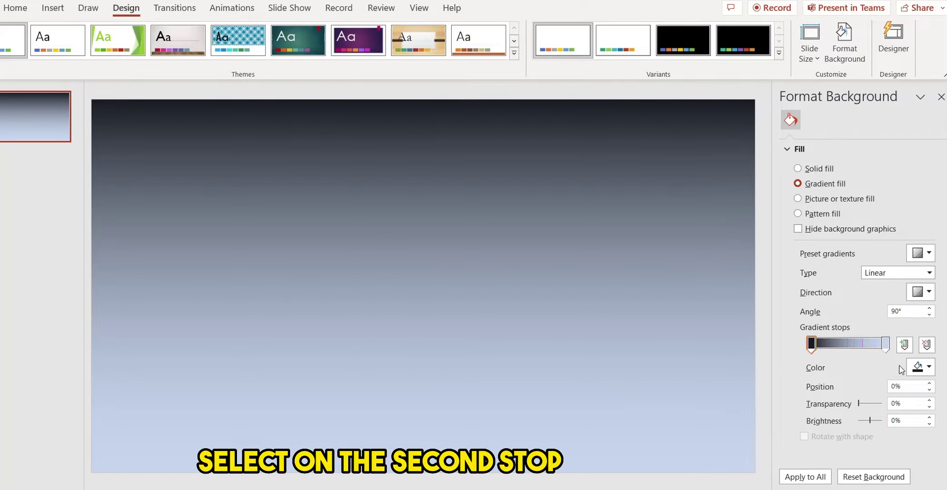
Set the slide background's second gradient stop, at 100% position, to the custom colour #2A3644.
click(886, 345)
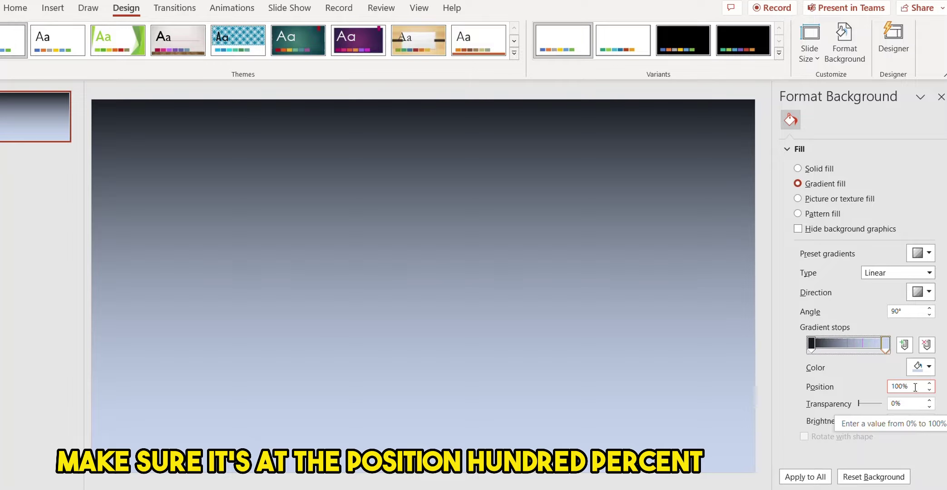
click(929, 370)
click(905, 343)
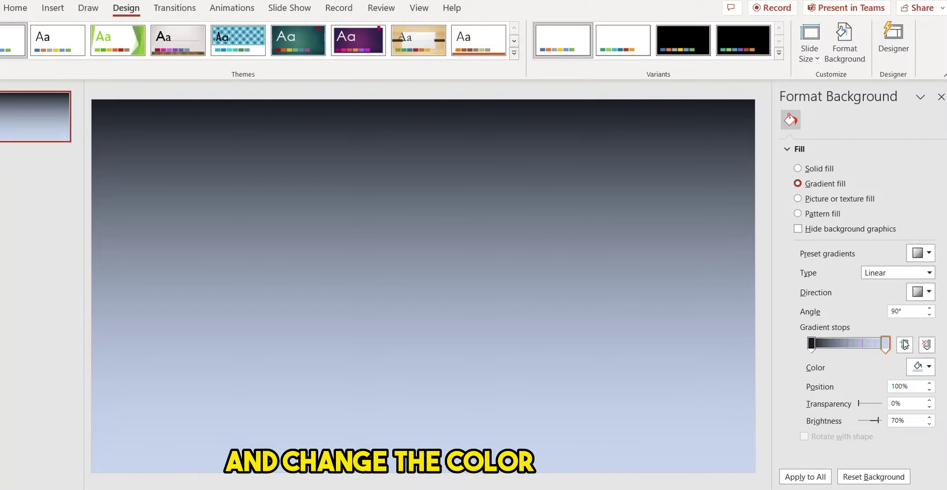
drag(452, 311, 401, 312)
text(#2A3644)
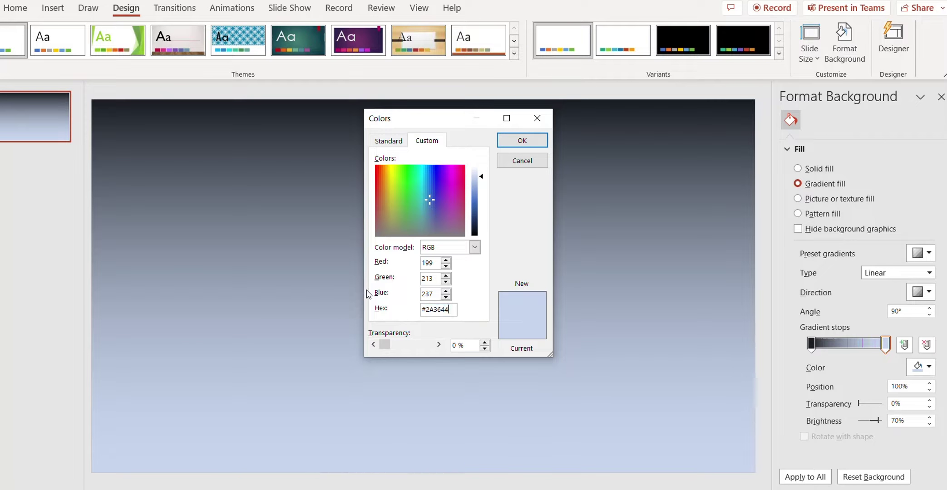
click(529, 143)
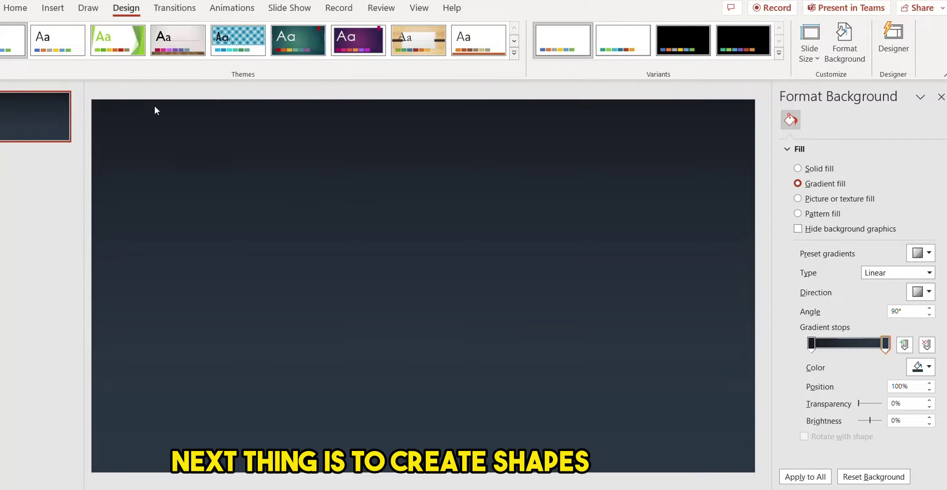
Draw a donut shape about 4.89" high and 4.96" wide near the middle of the slide.
click(53, 14)
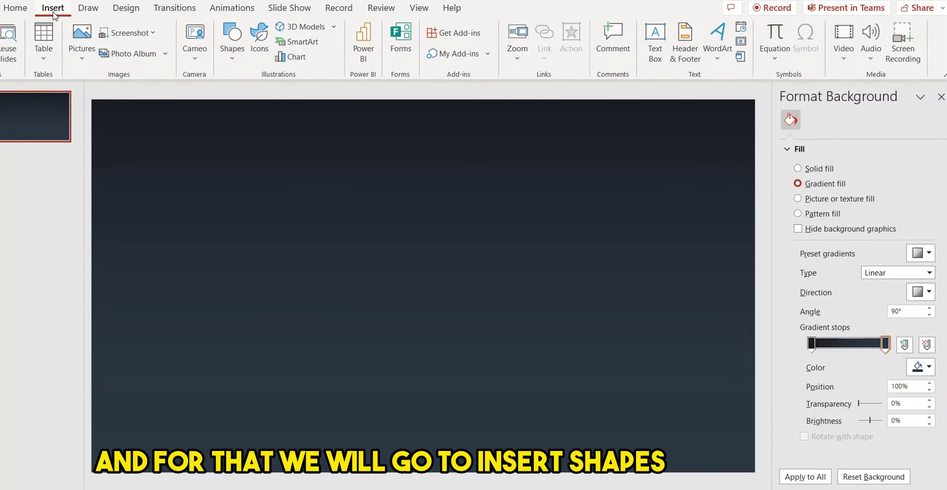
click(230, 58)
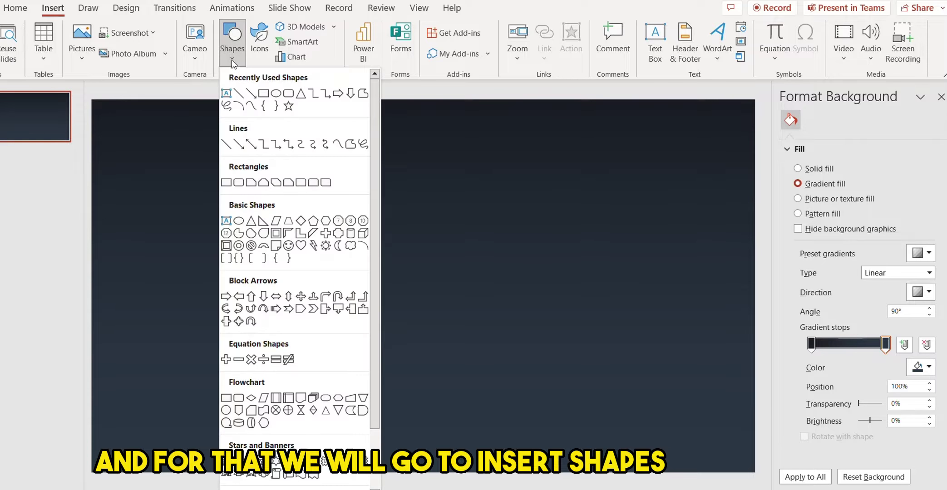
click(239, 245)
mouse_move(296, 174)
mouse_down()
mouse_move(310, 222)
mouse_move(459, 382)
mouse_move(542, 416)
mouse_up()
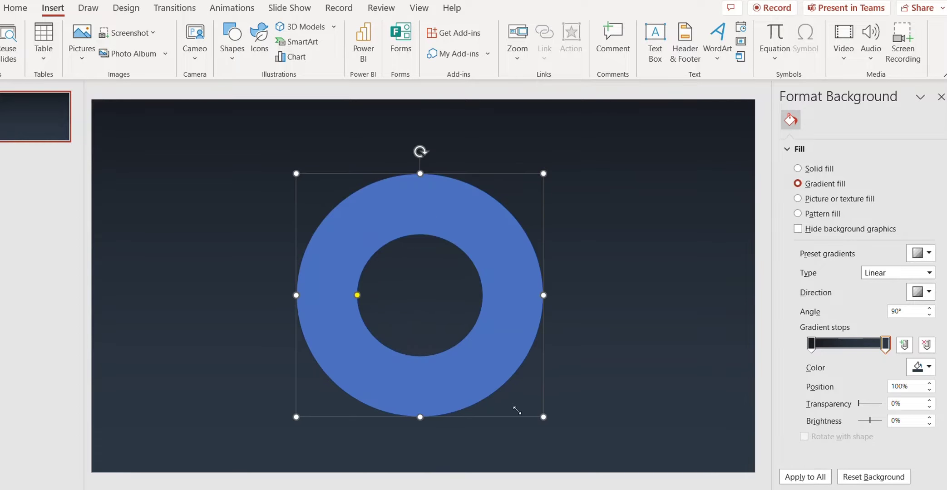
drag(431, 205, 422, 195)
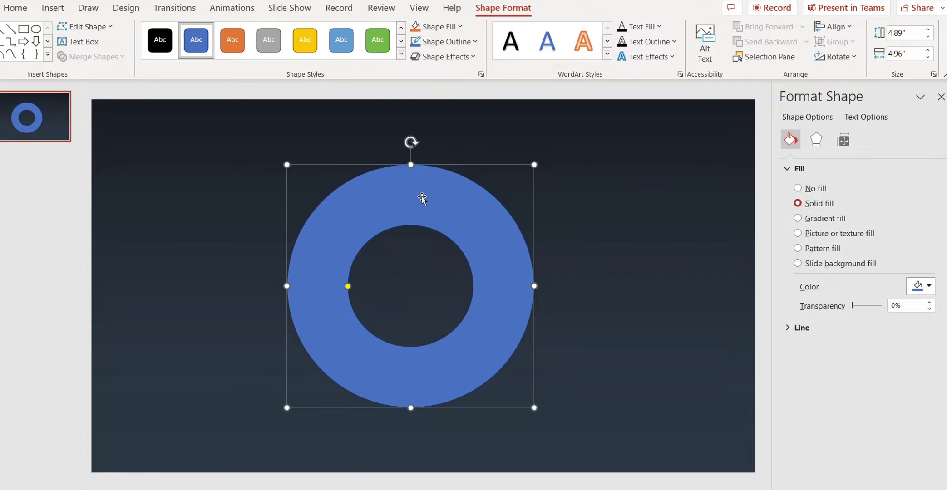
Set both the height and the width of the donut to 4".
click(908, 32)
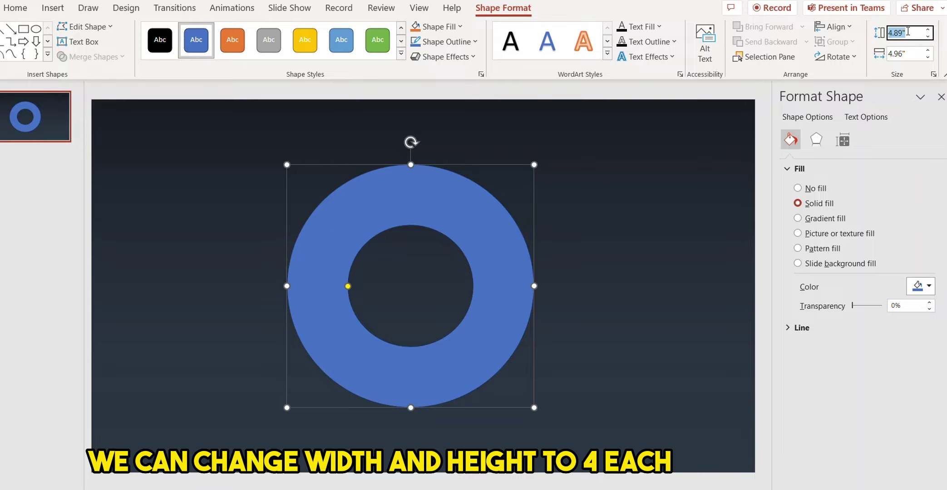
text(4)
key(Tab)
text(4)
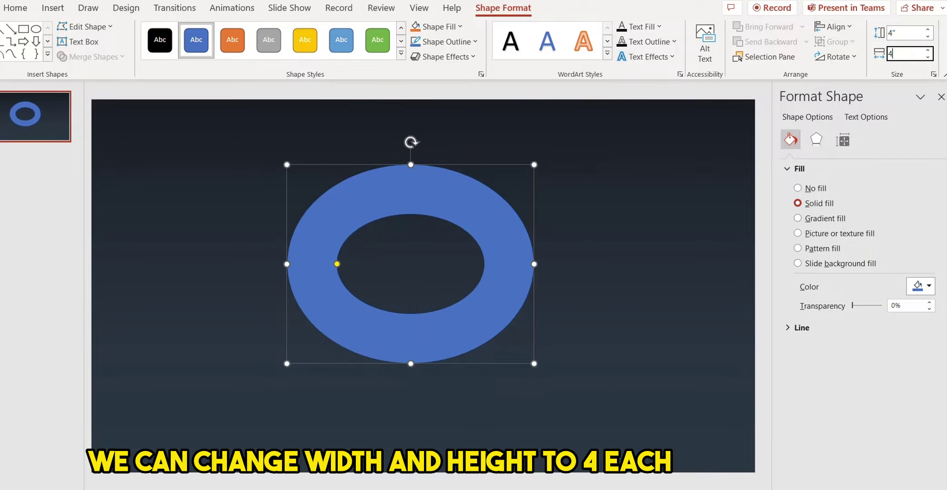
key(Return)
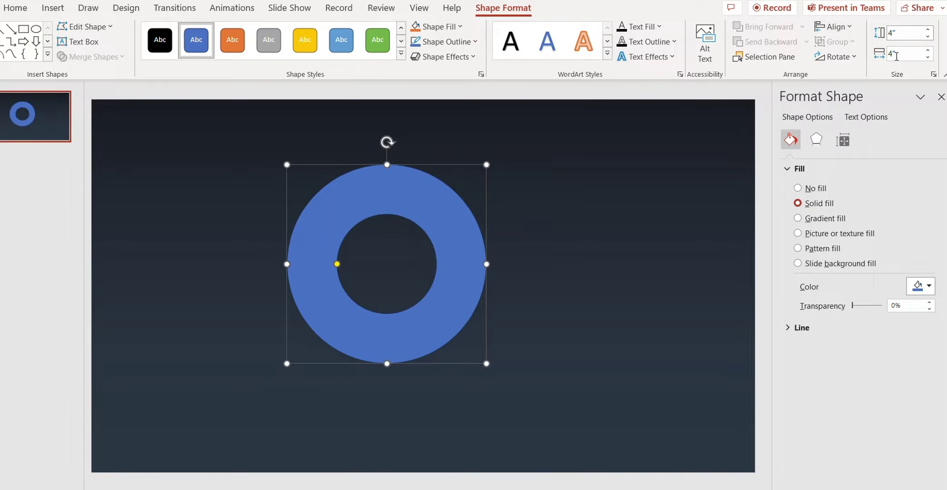
Centre the donut on the slide horizontally and vertically with Align Center and Align Middle.
click(847, 30)
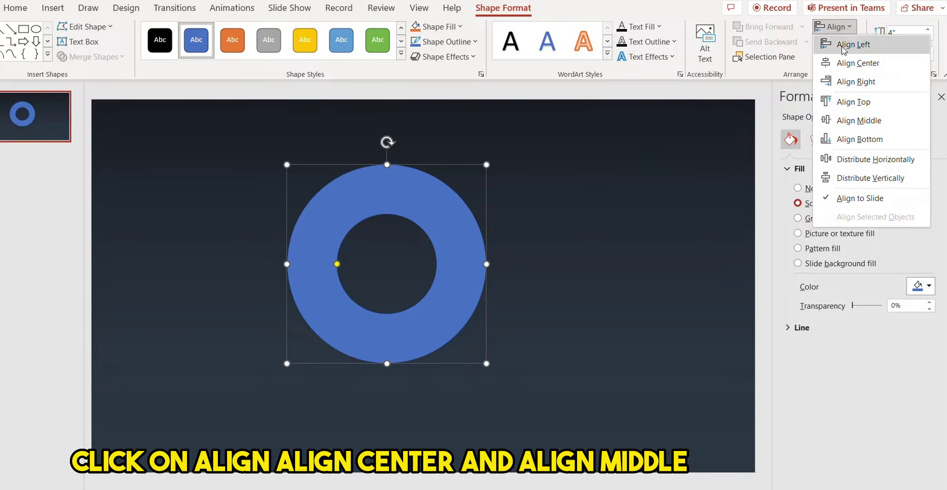
click(856, 63)
click(847, 28)
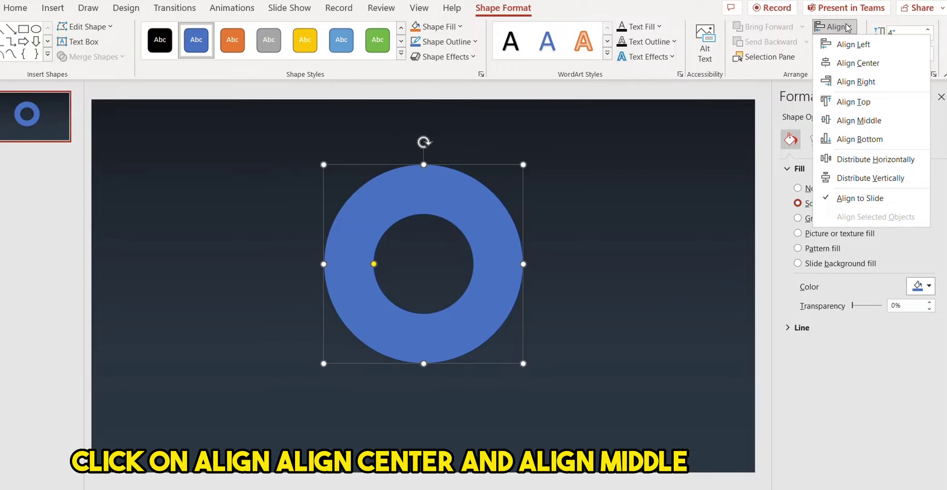
click(857, 127)
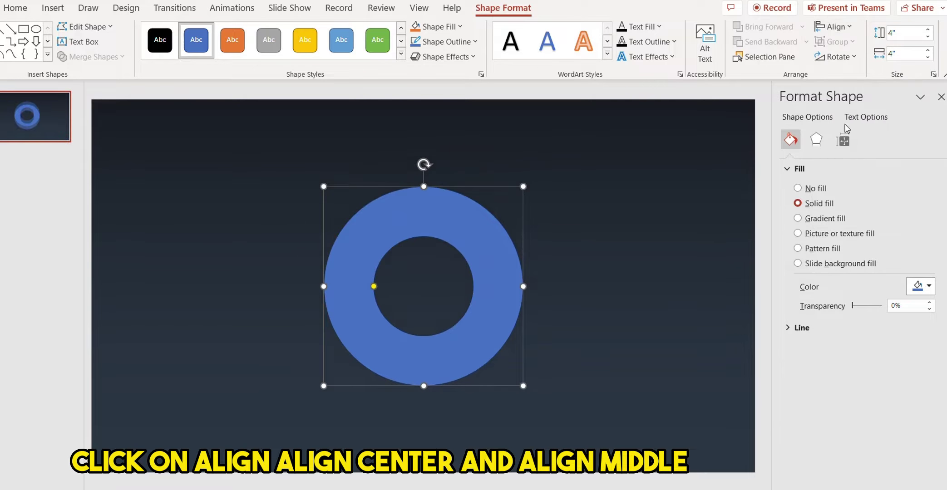
Select the donut and remove its outline.
click(603, 181)
click(472, 234)
double_click(472, 233)
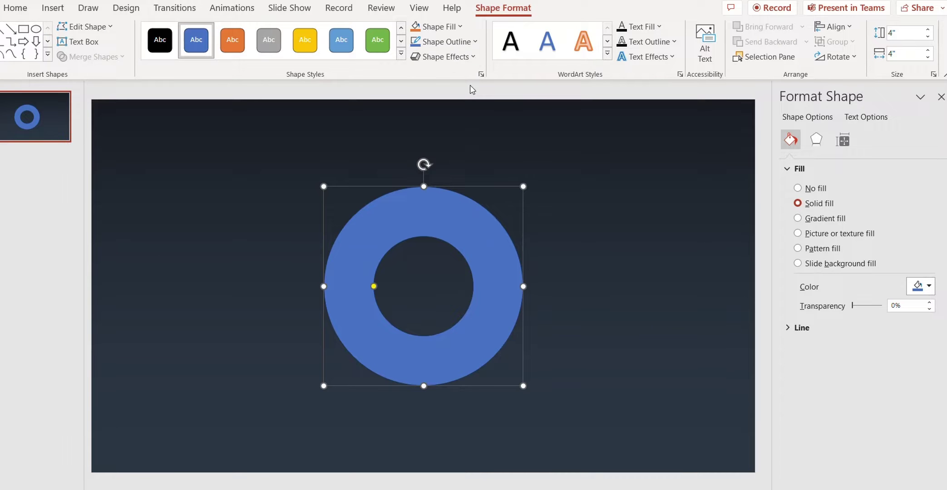
click(446, 42)
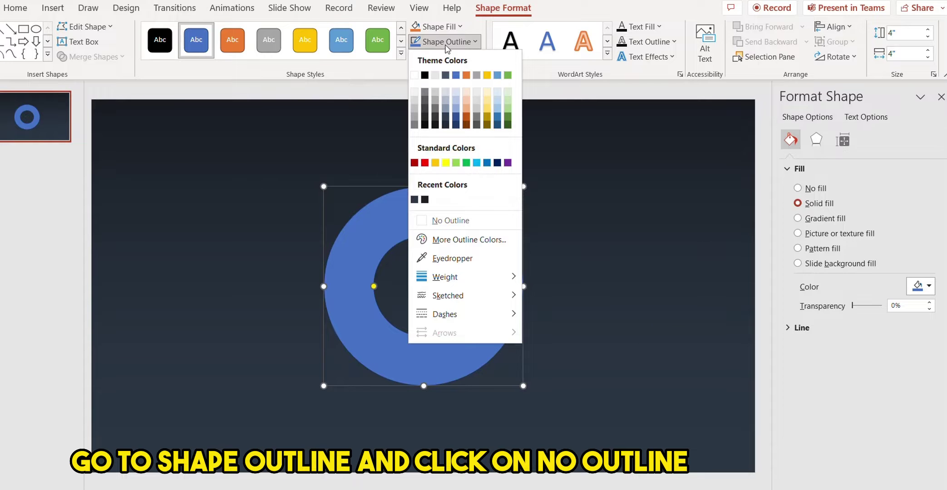
click(443, 222)
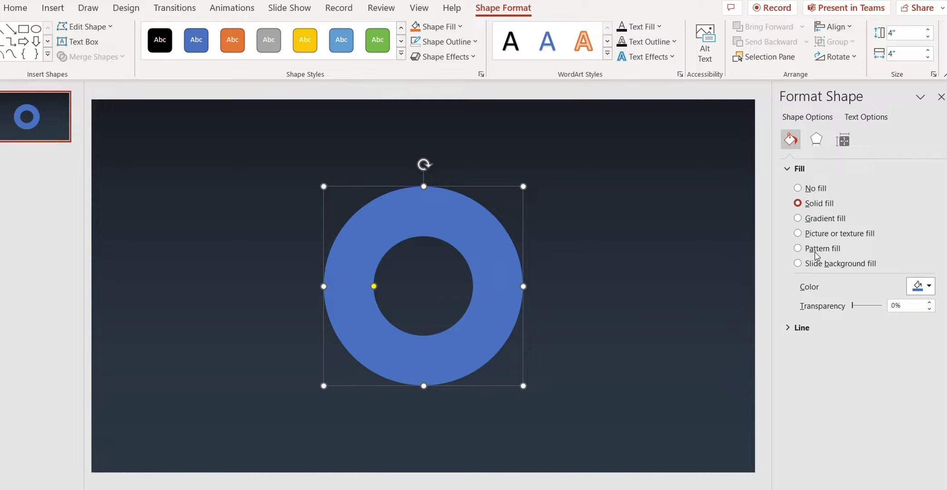
Switch the donut to a gradient fill and move its first gradient stop to 10%.
click(809, 219)
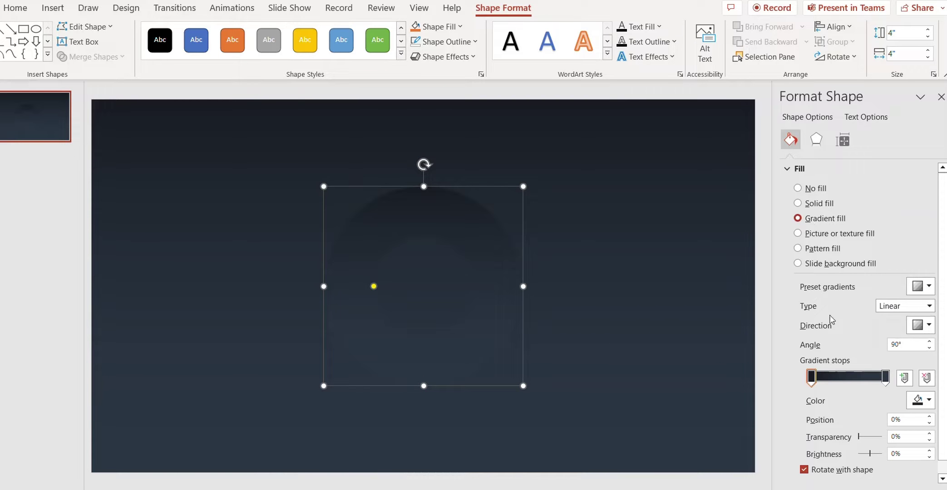
scroll(830, 319, down, 1)
click(813, 365)
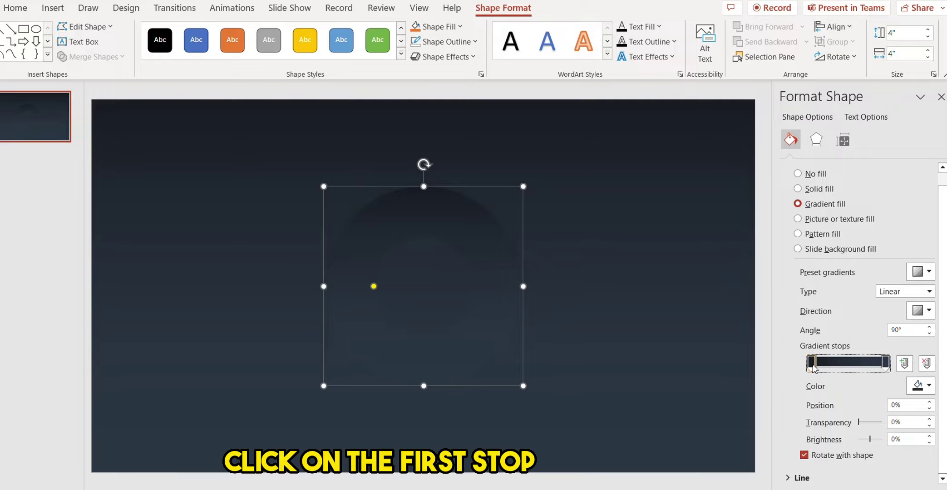
click(889, 406)
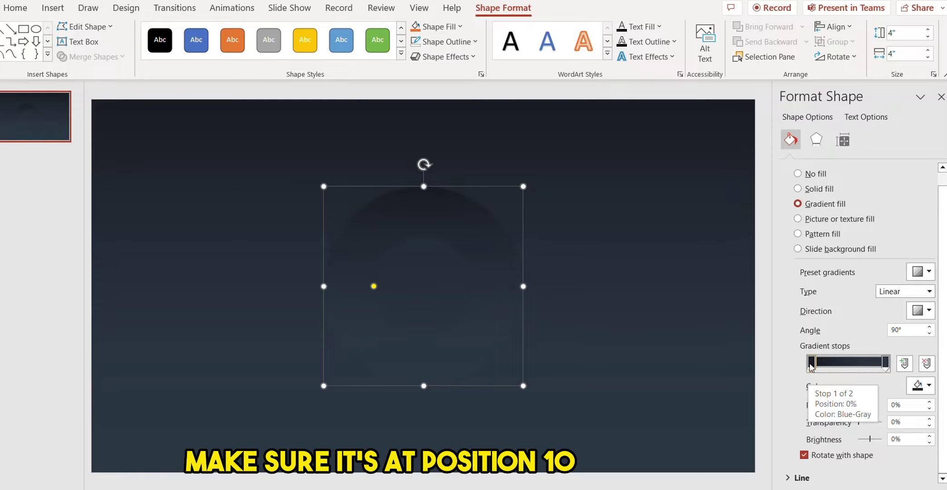
drag(810, 366, 818, 367)
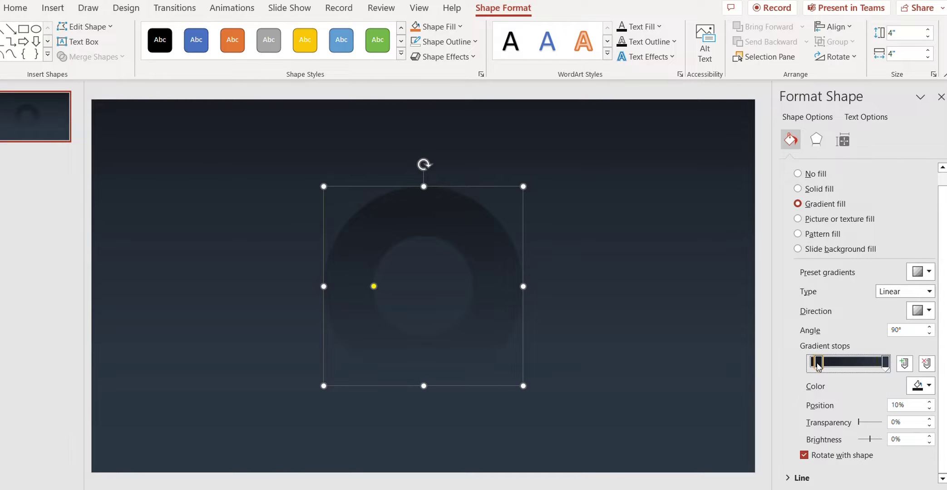
Set the donut's first gradient stop to the custom colour #364EBB.
click(925, 393)
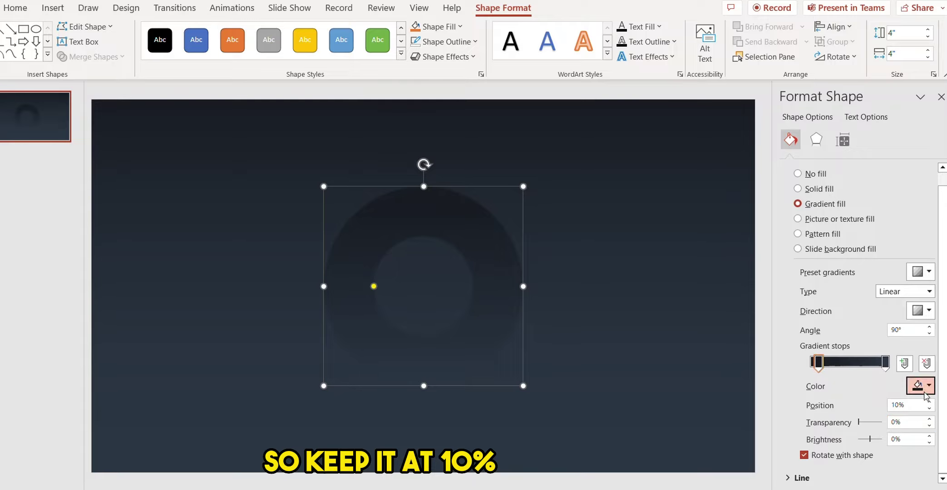
click(870, 355)
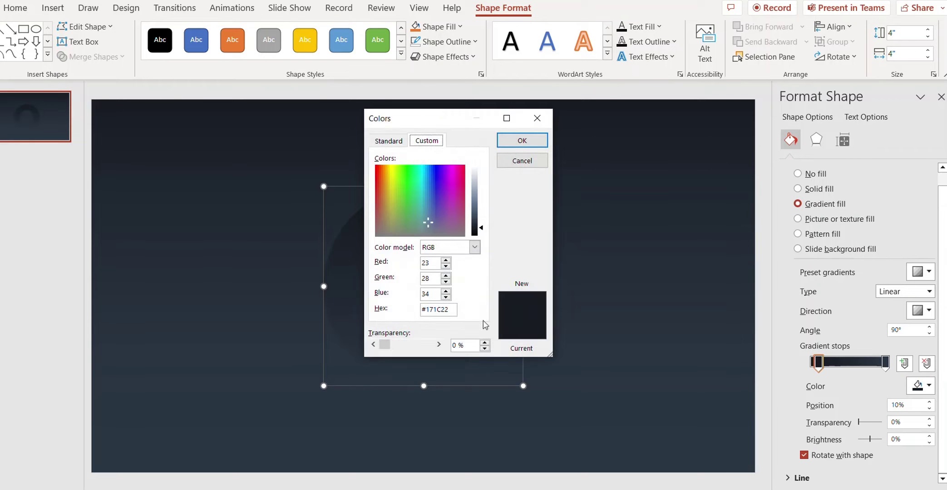
click(452, 309)
drag(452, 309, 376, 295)
text(#364EBB)
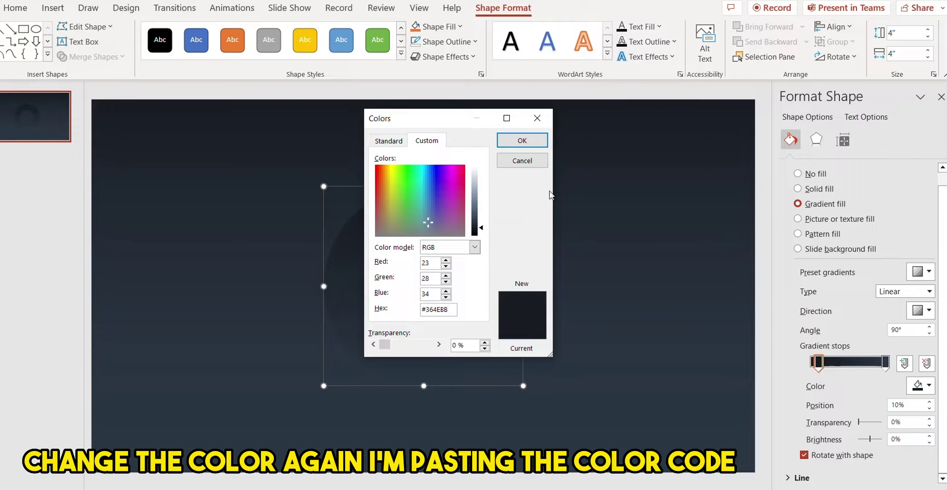
click(532, 146)
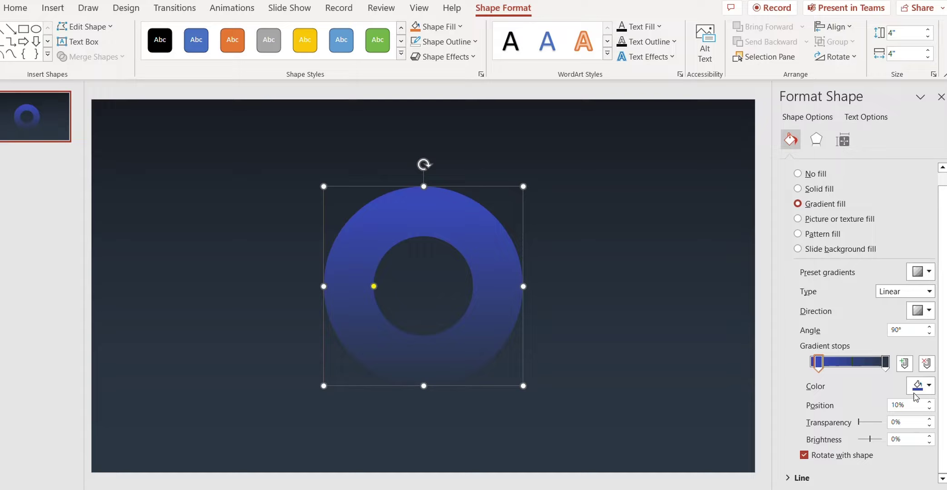
Move the second gradient stop of the donut's fill to 32%.
click(886, 363)
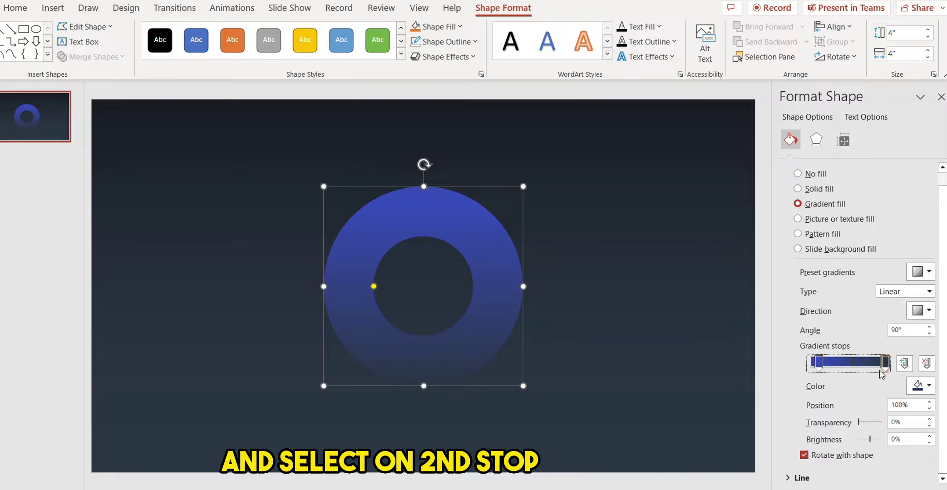
key(Left)
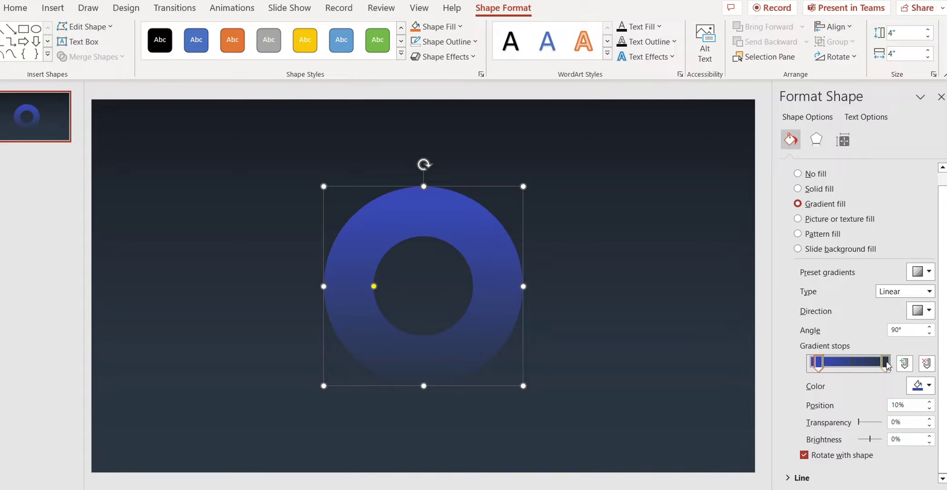
drag(887, 364, 836, 365)
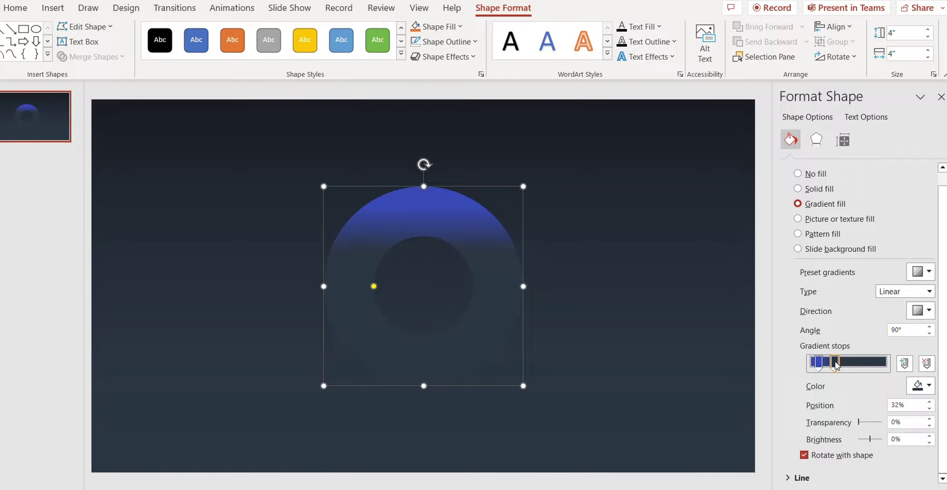
Set the donut's second gradient stop to the custom colour #17A0EF and deselect the shape.
click(929, 386)
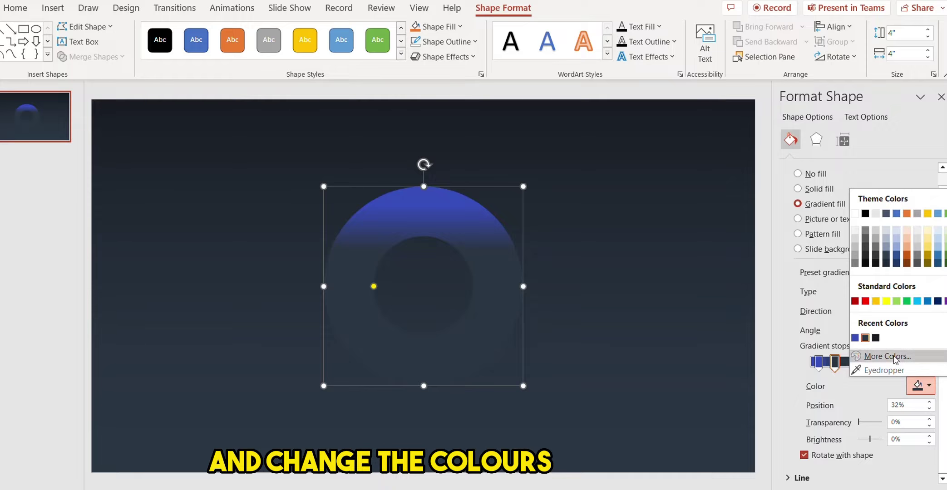
click(887, 356)
double_click(446, 312)
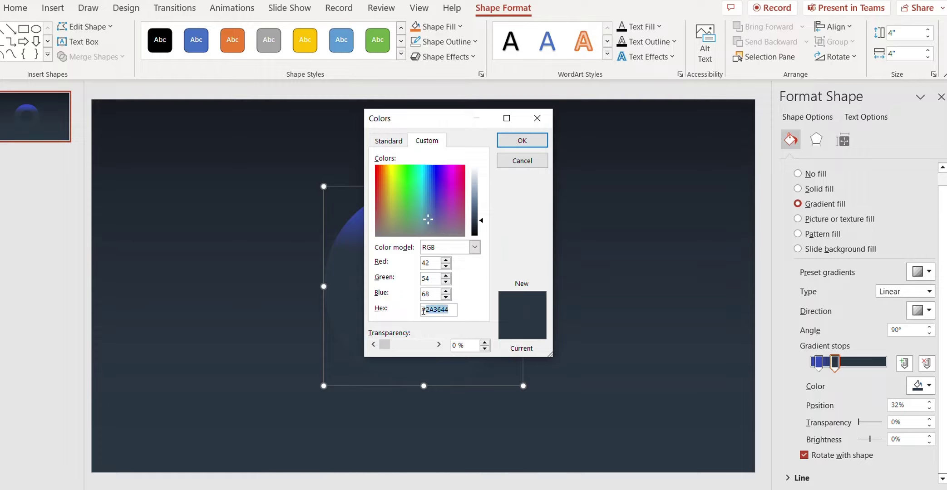
text(#17A0EF)
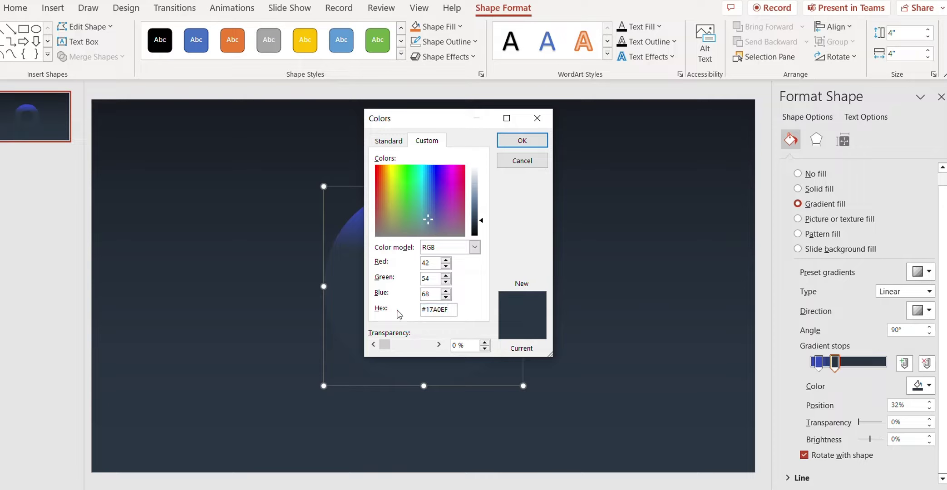
click(522, 142)
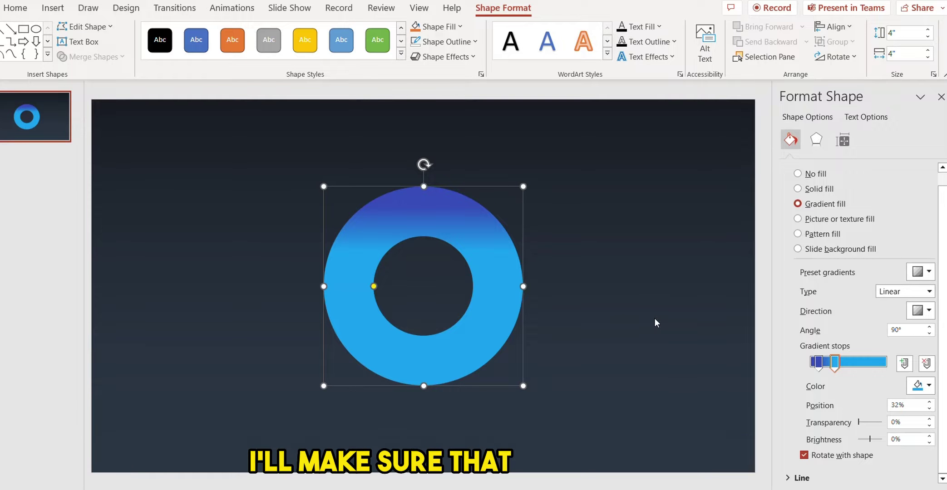
click(580, 322)
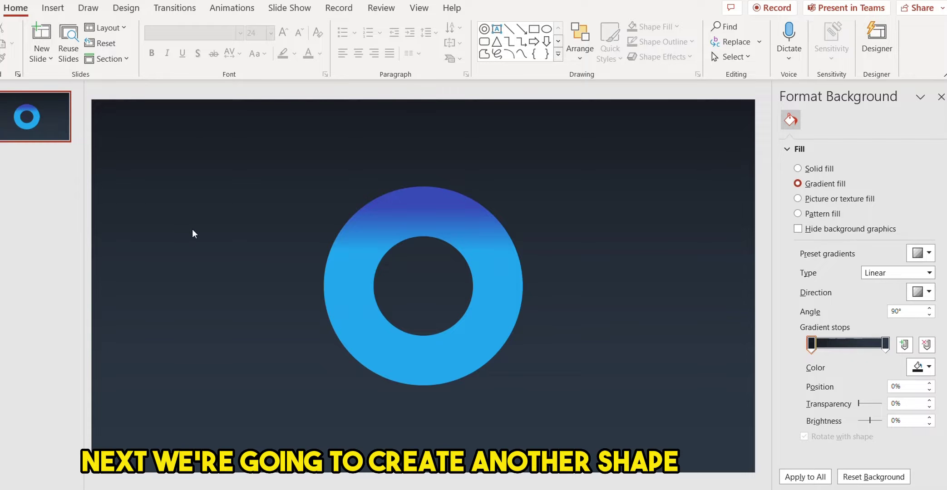
Insert a block arc about 3.18" wide and 2.65" high in the slide's upper-left area, beside the donut.
click(51, 10)
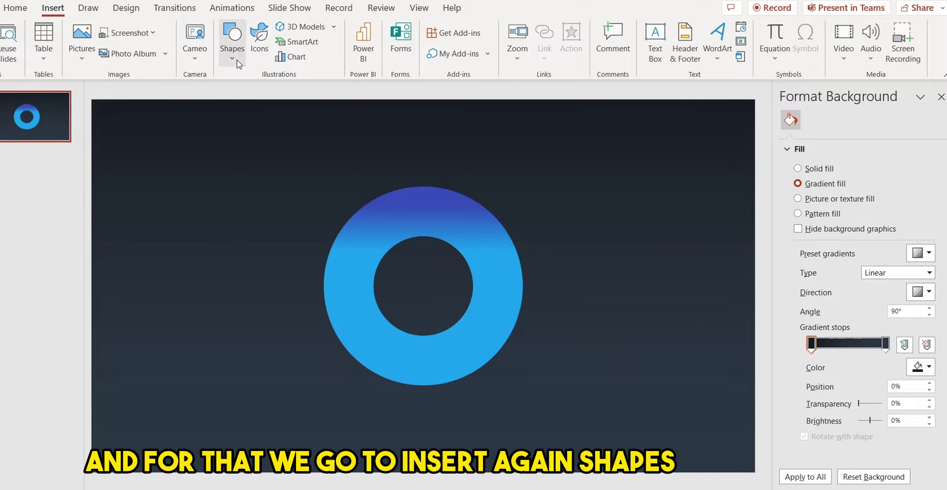
click(238, 62)
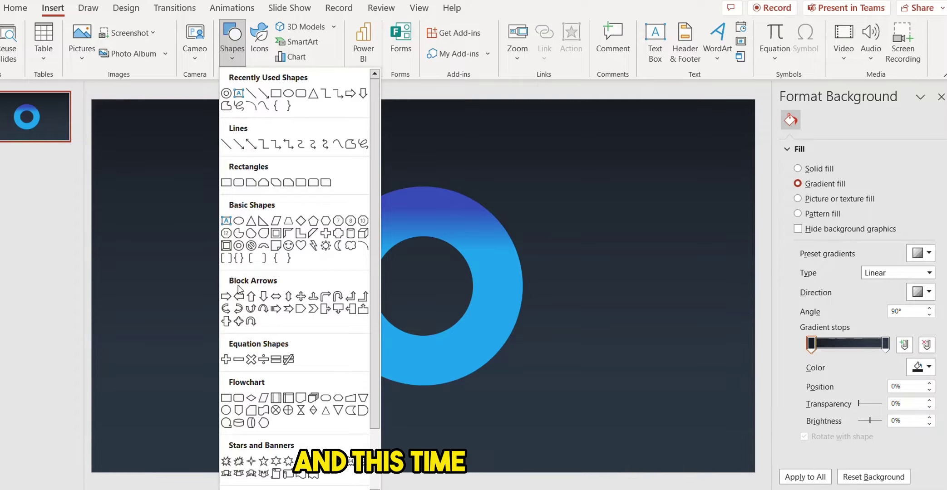
click(263, 247)
mouse_move(162, 166)
mouse_down()
mouse_move(197, 218)
mouse_move(294, 266)
mouse_move(320, 298)
mouse_up()
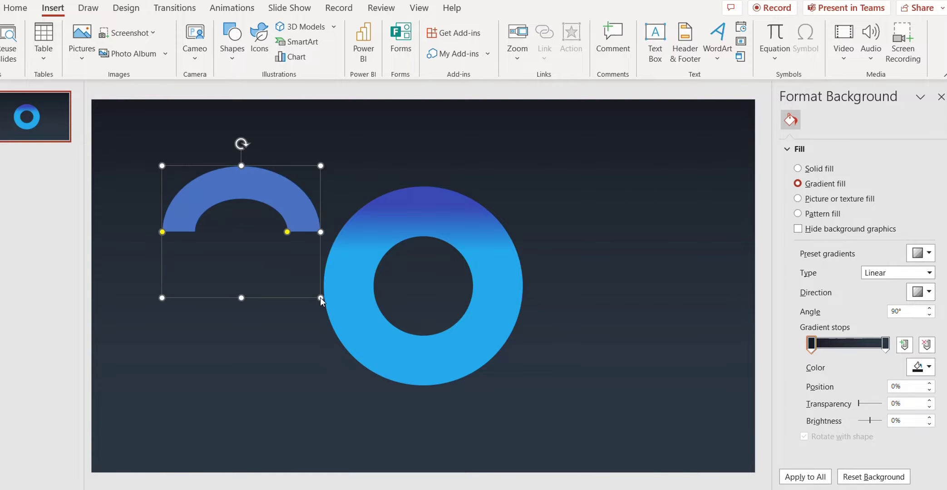
Set the block arc's height and width to 4" and remove its outline.
click(916, 33)
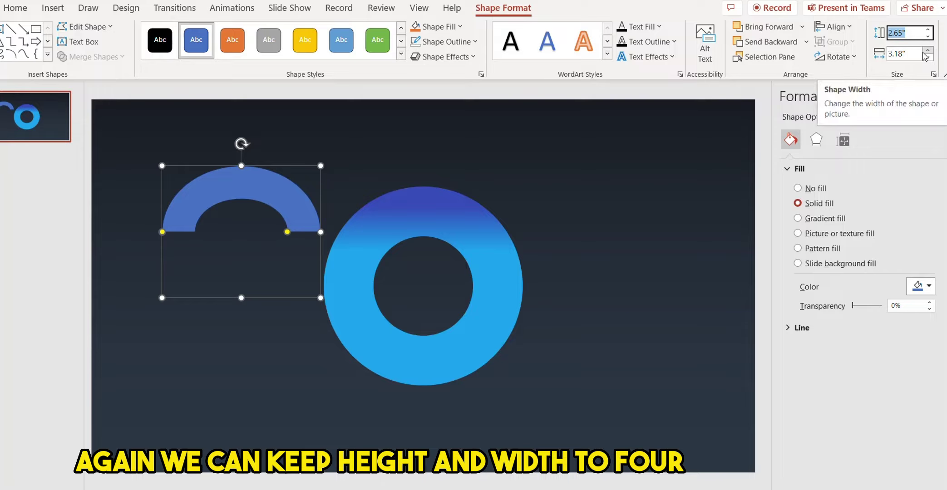
text(4)
key(Tab)
text(4)
key(Return)
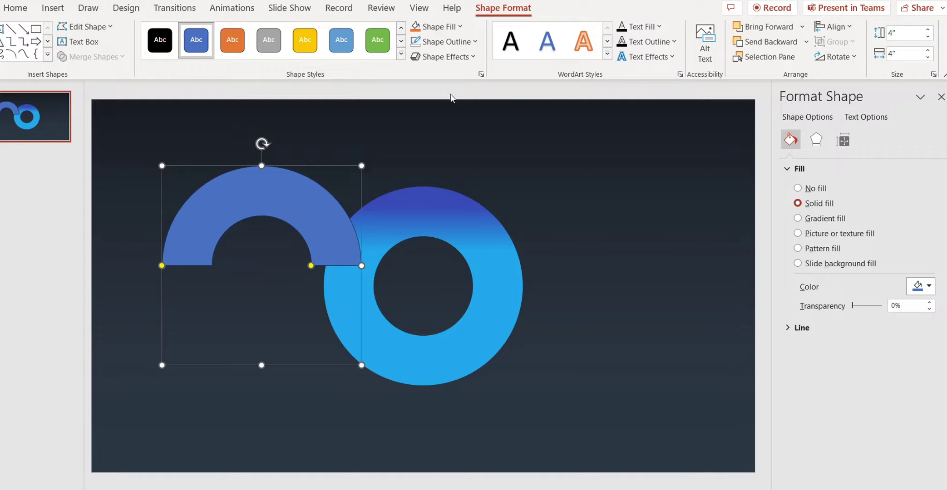
click(443, 42)
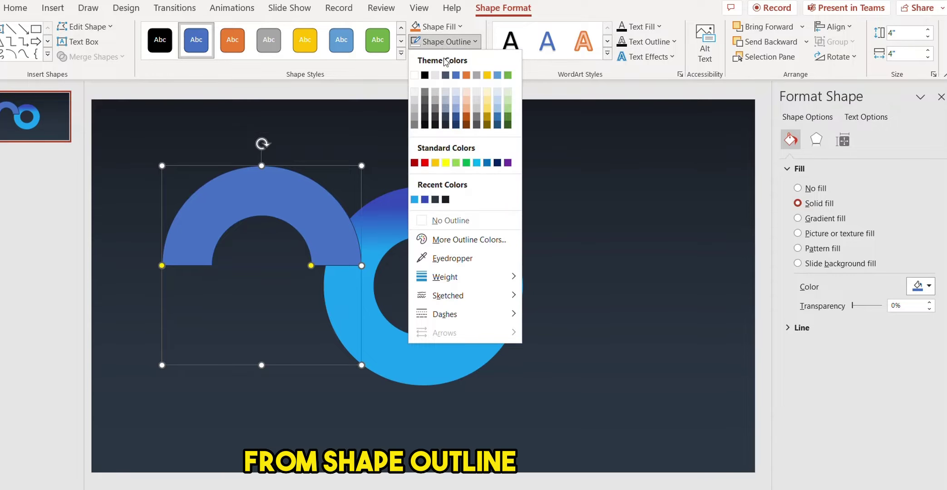
click(450, 221)
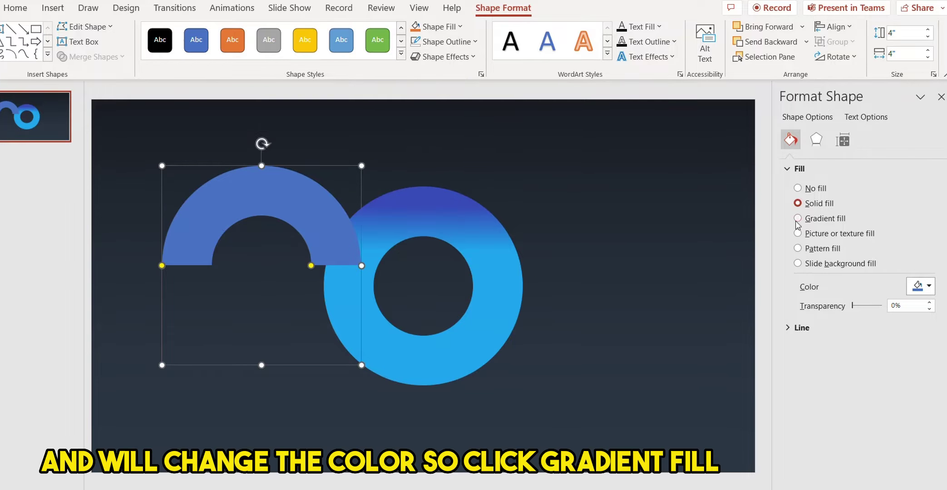
Switch the block arc to a gradient fill and set its first stop to the custom colour #CE0C64.
click(826, 221)
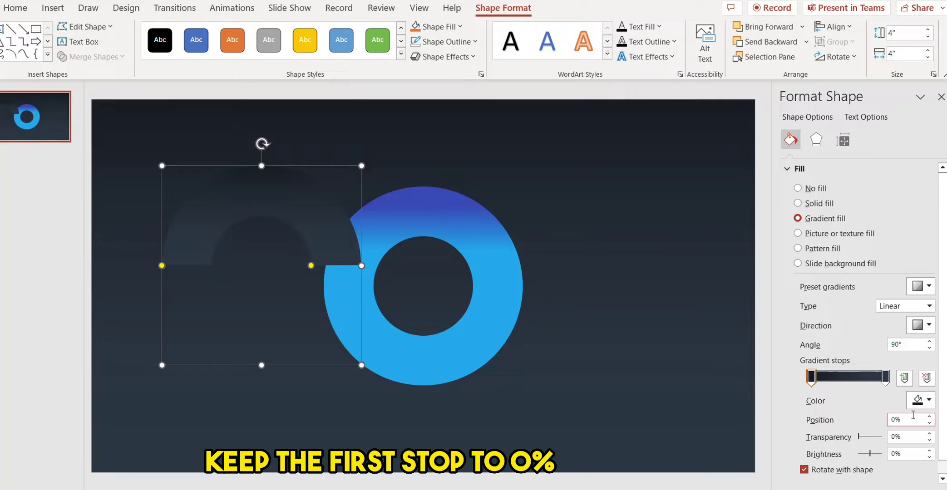
click(921, 400)
click(902, 371)
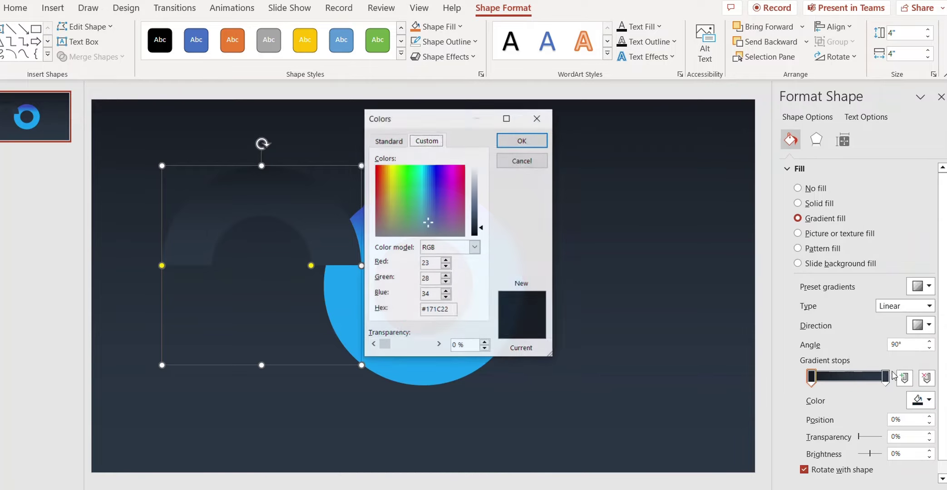
drag(454, 309, 396, 310)
text(#CE0C64)
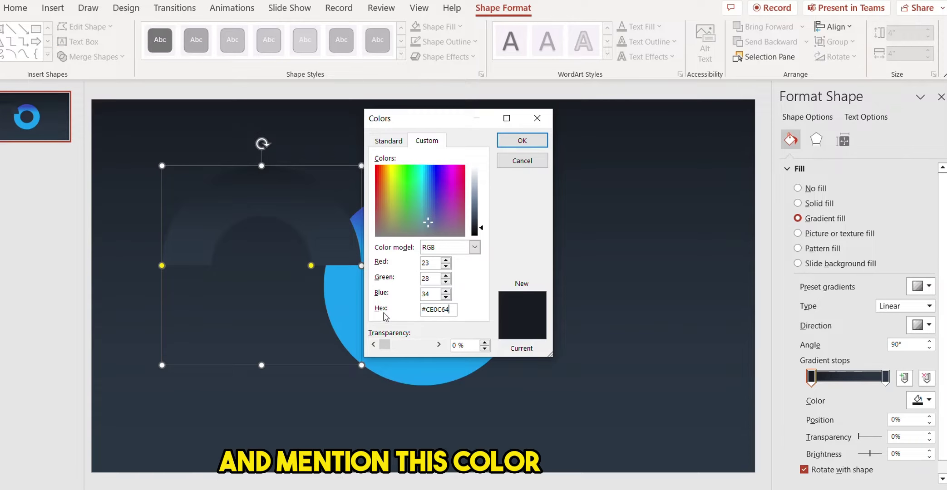
click(516, 142)
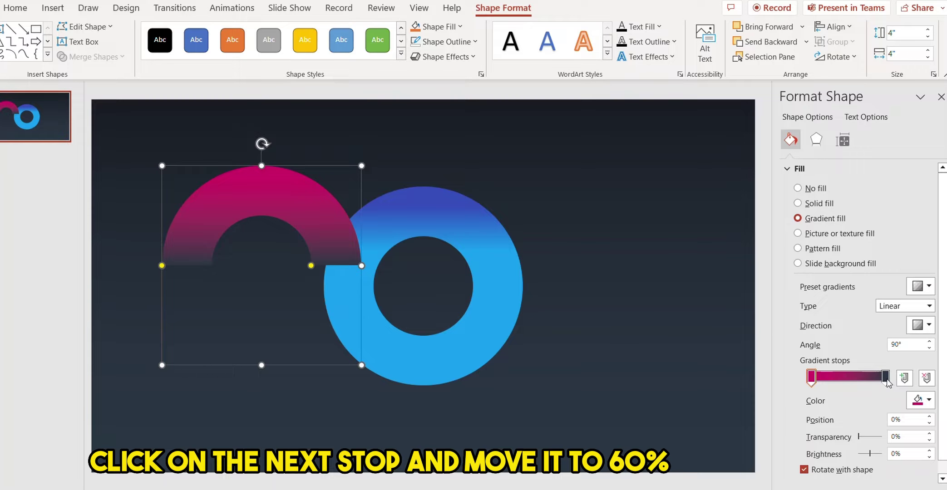
Move the block arc's second gradient stop to 60%, set it to the custom colour #FE9912 and deselect the shape.
drag(886, 381, 855, 380)
click(918, 402)
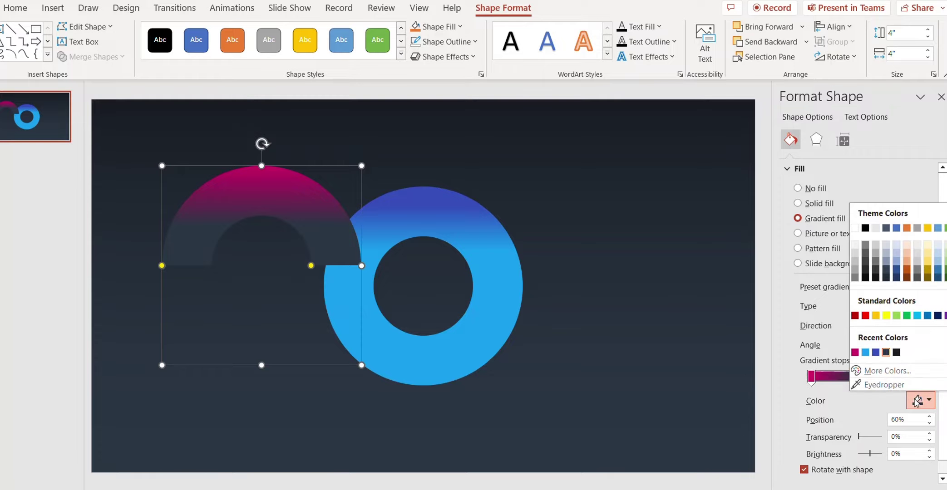
click(892, 375)
drag(455, 310, 374, 300)
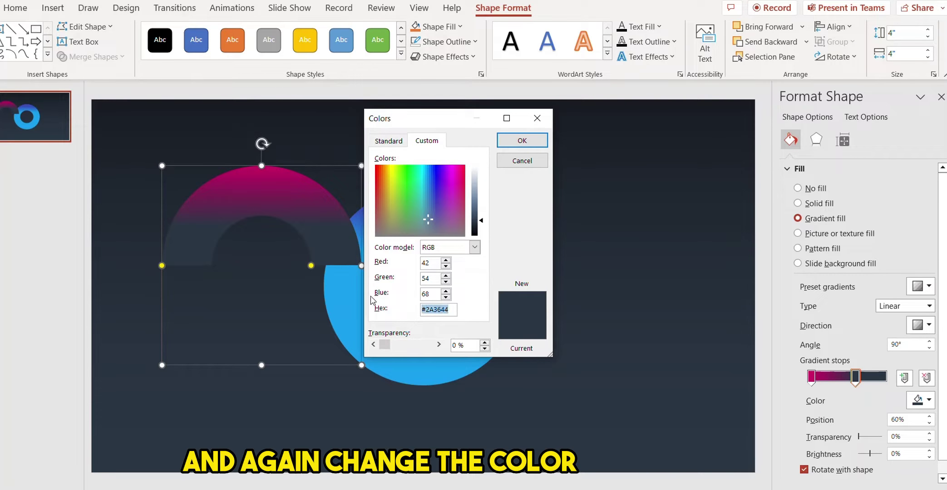
text(#FE9912)
click(521, 142)
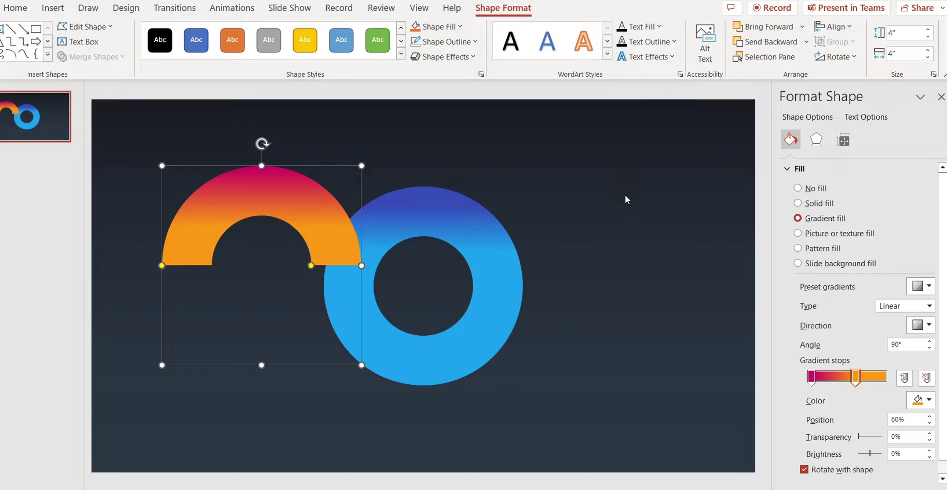
click(574, 234)
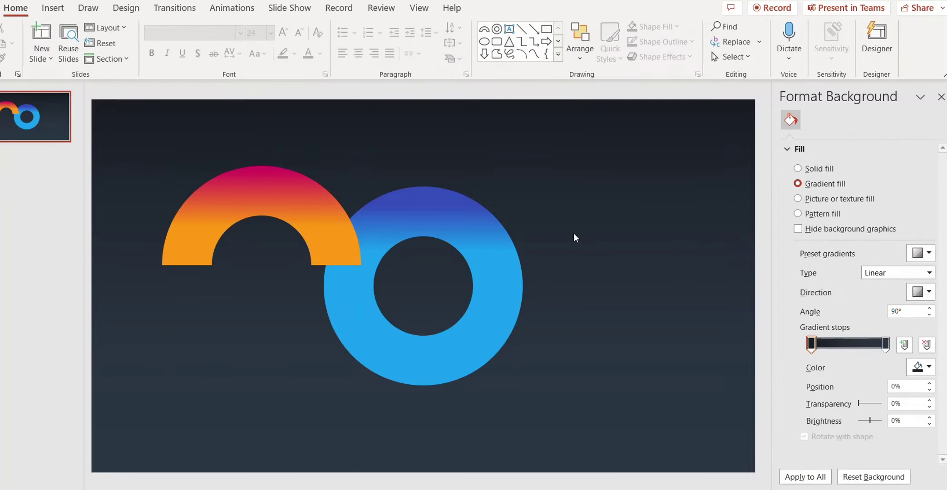
Place the block arc exactly over the donut and adjust its two ends so it covers only the ring's left section.
click(351, 254)
drag(231, 199, 391, 218)
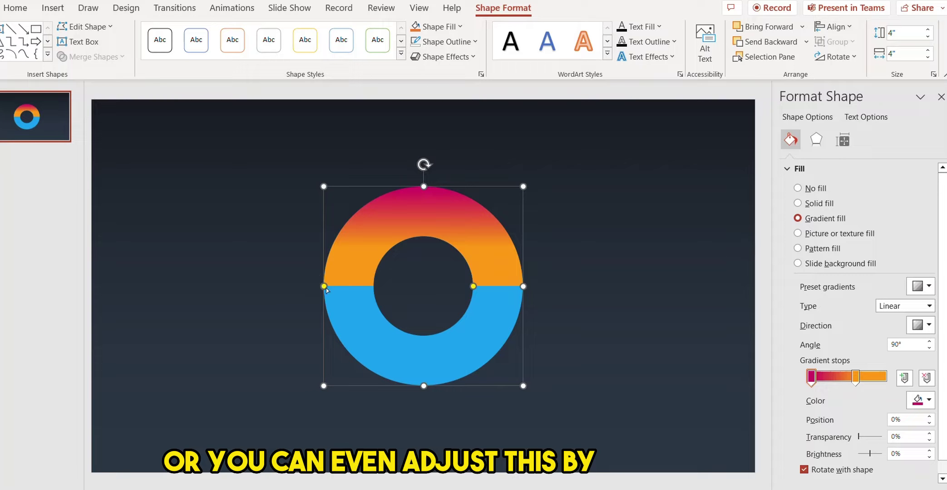
drag(325, 287, 336, 335)
drag(473, 286, 405, 244)
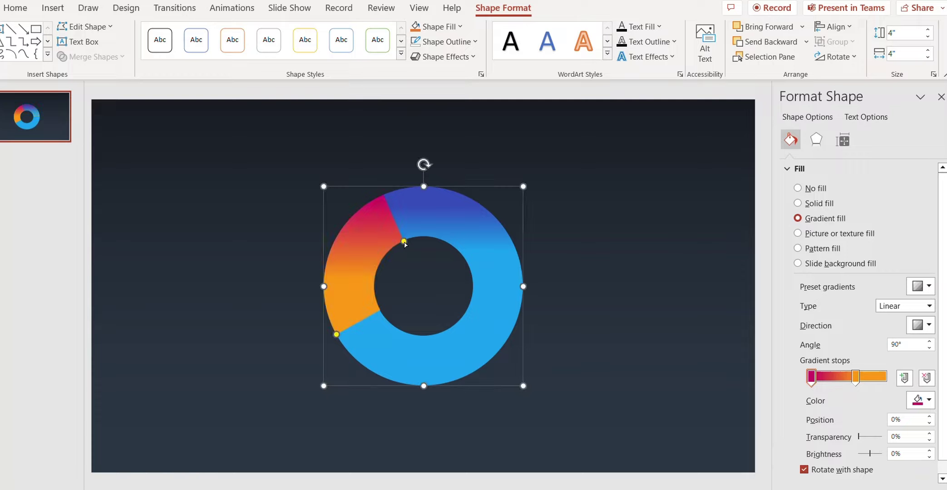
click(609, 266)
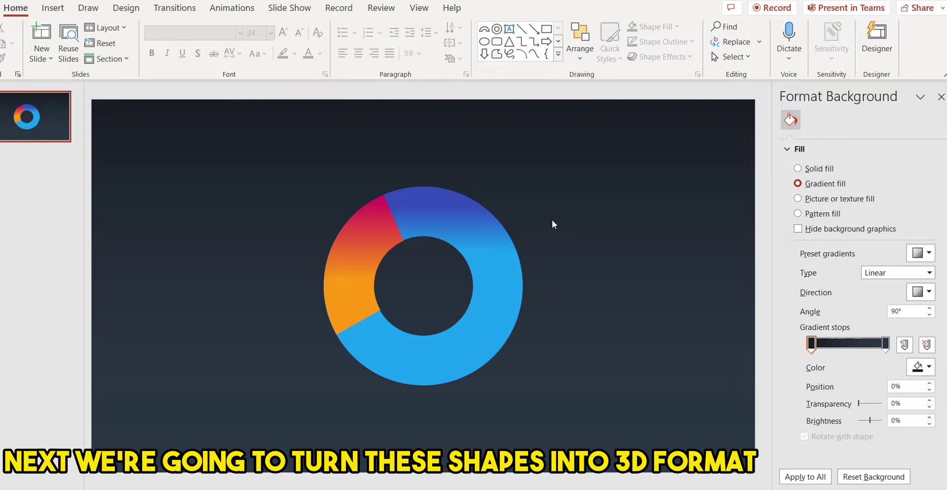
Apply the first bevel style to the blue donut as its bottom bevel.
click(460, 220)
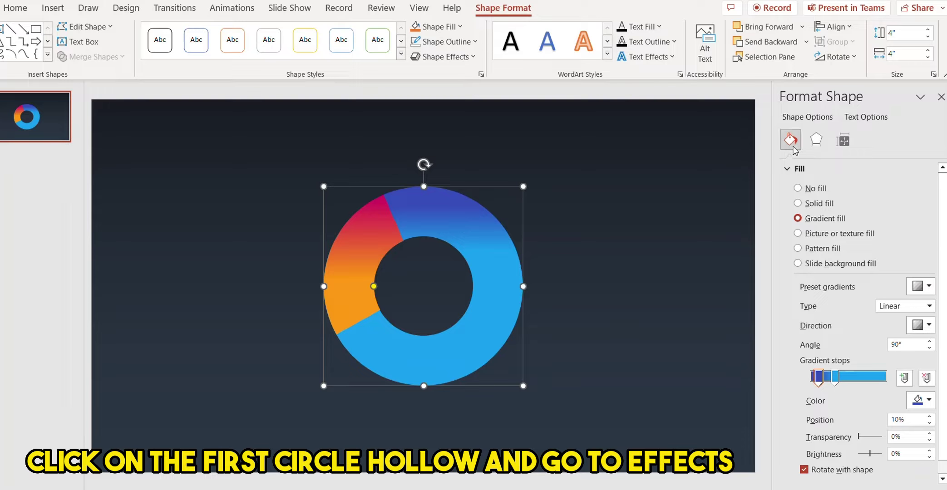
click(821, 143)
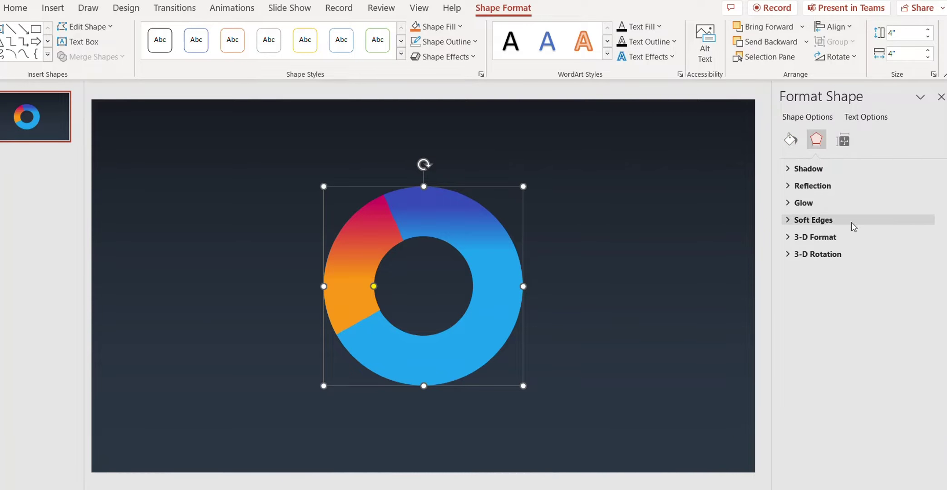
click(787, 237)
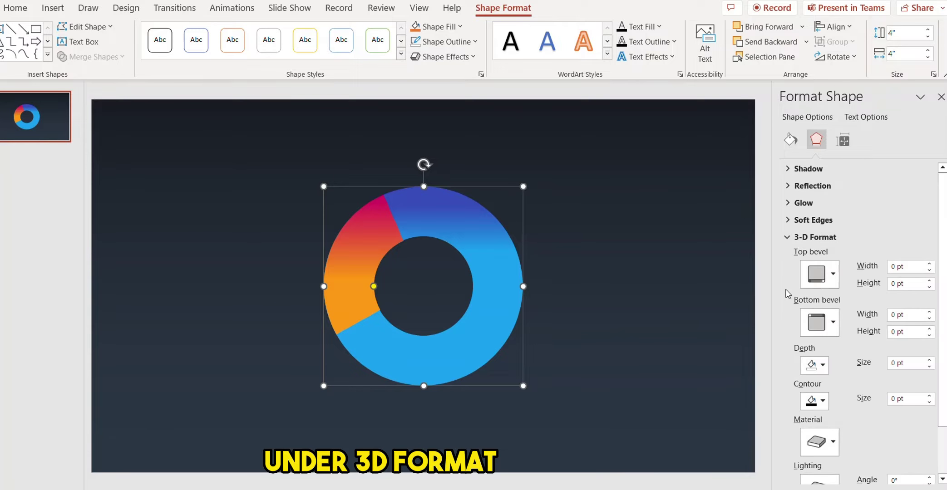
scroll(788, 294, down, 1)
scroll(788, 291, down, 1)
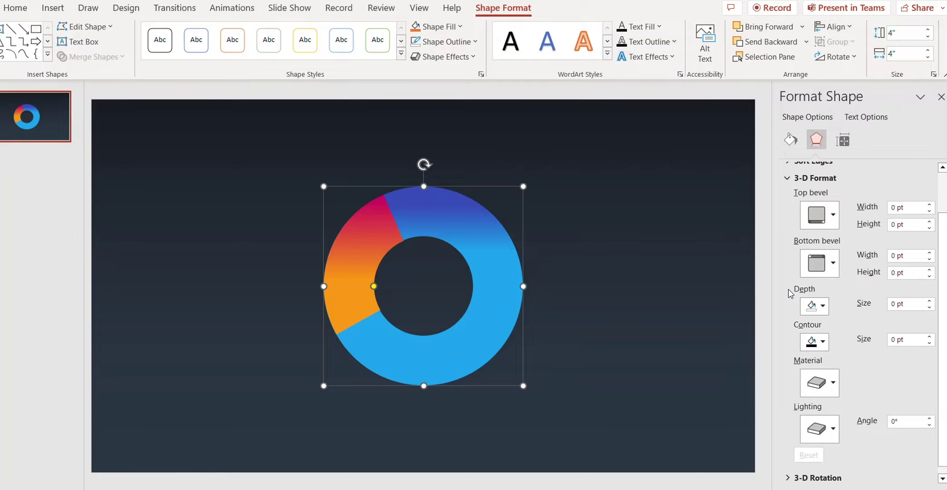
click(834, 264)
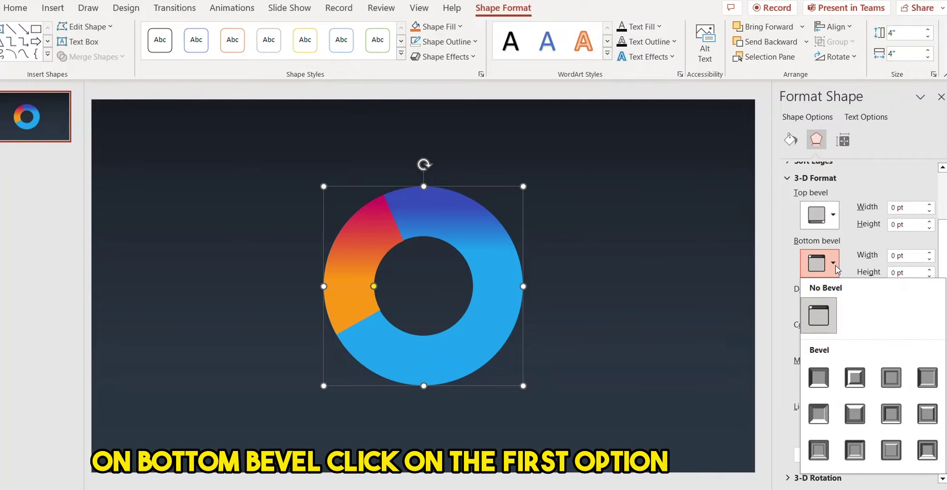
click(824, 383)
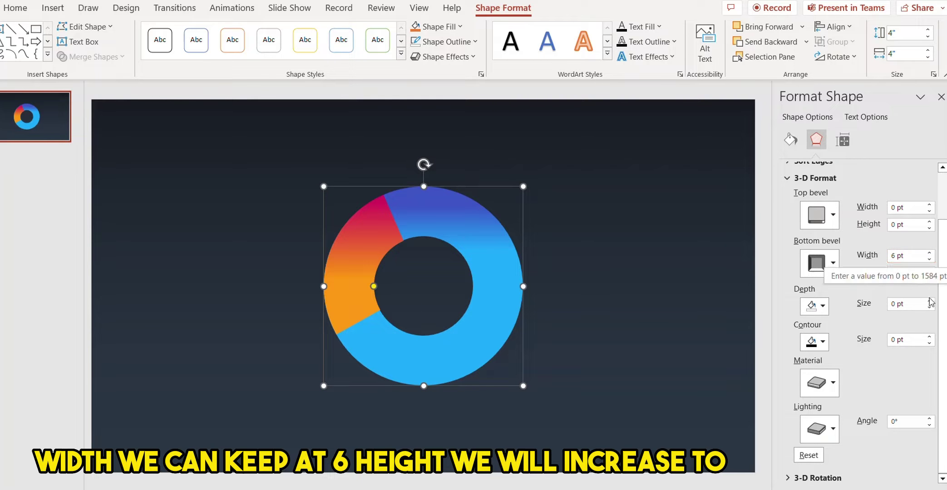
Increase the height of the donut's bottom bevel to 19 pt.
click(929, 270)
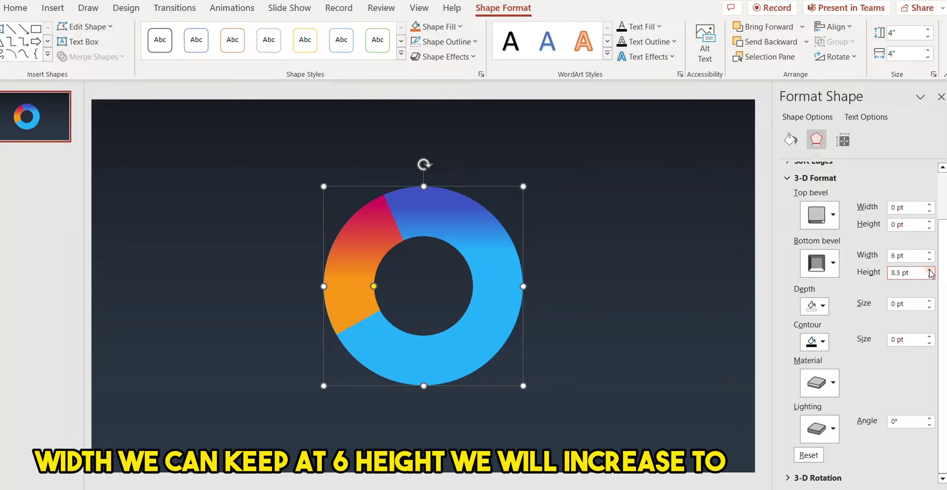
click(929, 270)
click(929, 271)
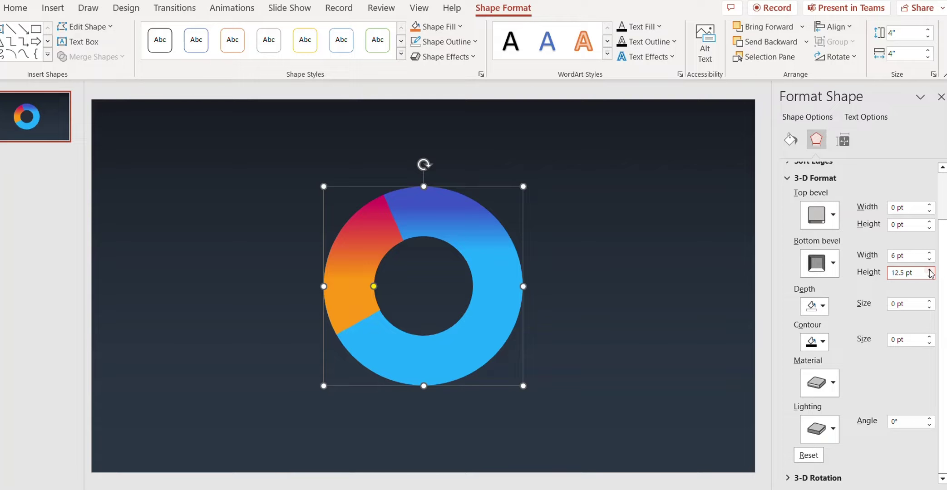
click(929, 271)
click(930, 271)
click(929, 271)
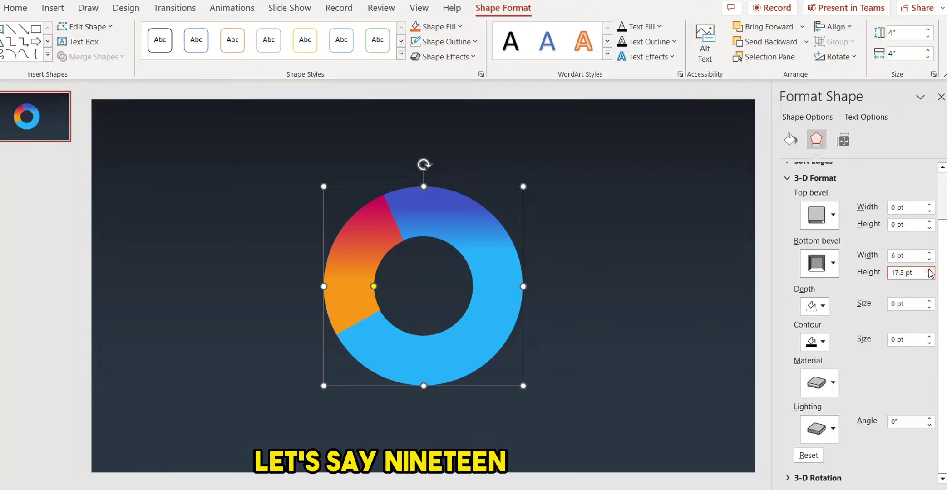
click(930, 270)
click(929, 270)
click(929, 270)
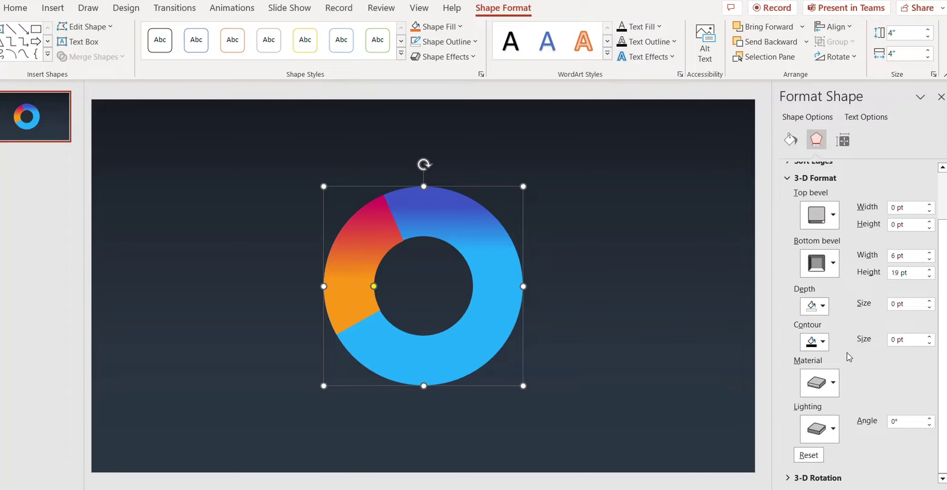
Give the donut the first Standard material and the second Special lighting option.
click(829, 383)
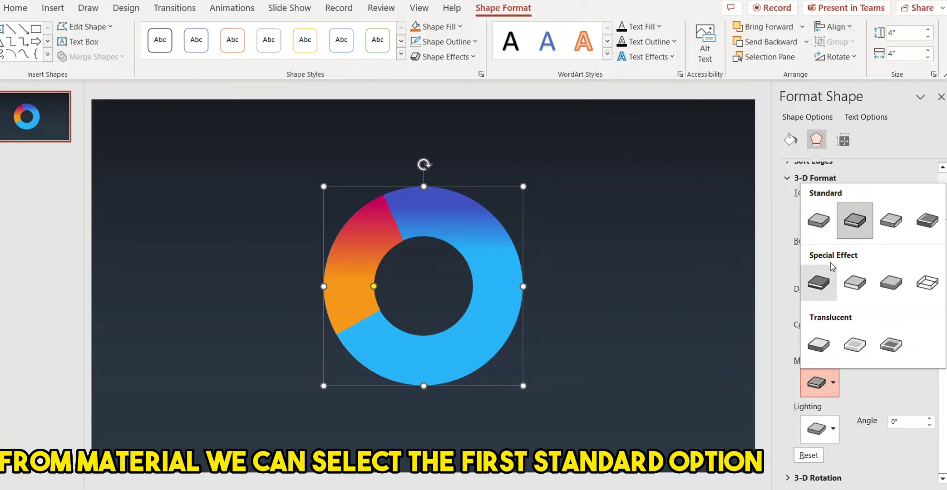
click(818, 223)
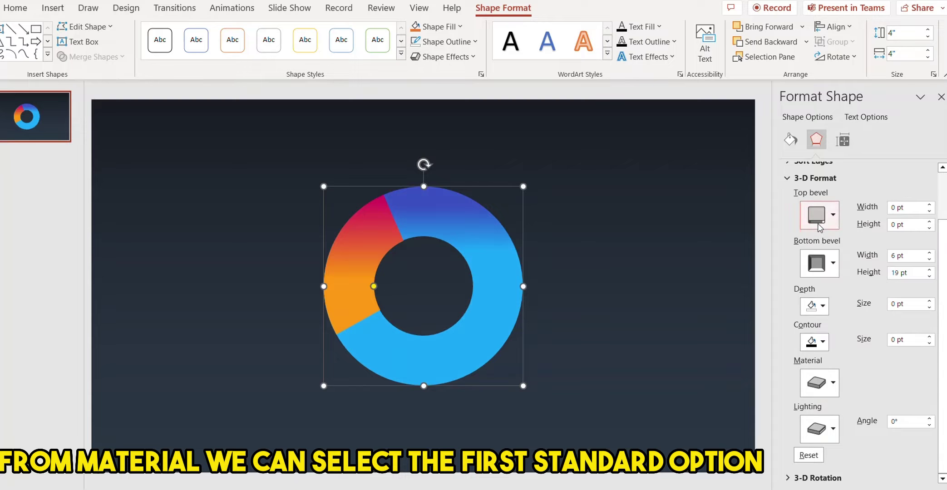
click(828, 437)
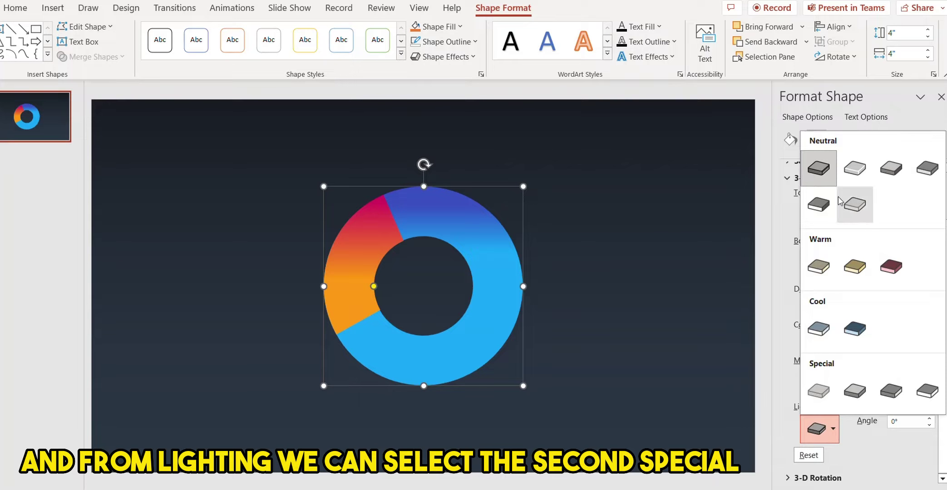
click(853, 393)
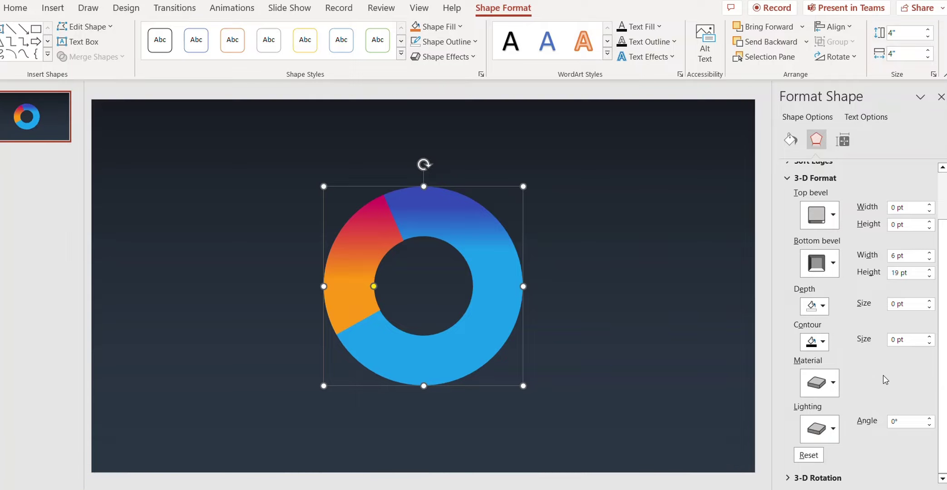
Apply the third Parallel 3-D rotation preset to the blue donut so it lies flat in isometric view.
click(799, 178)
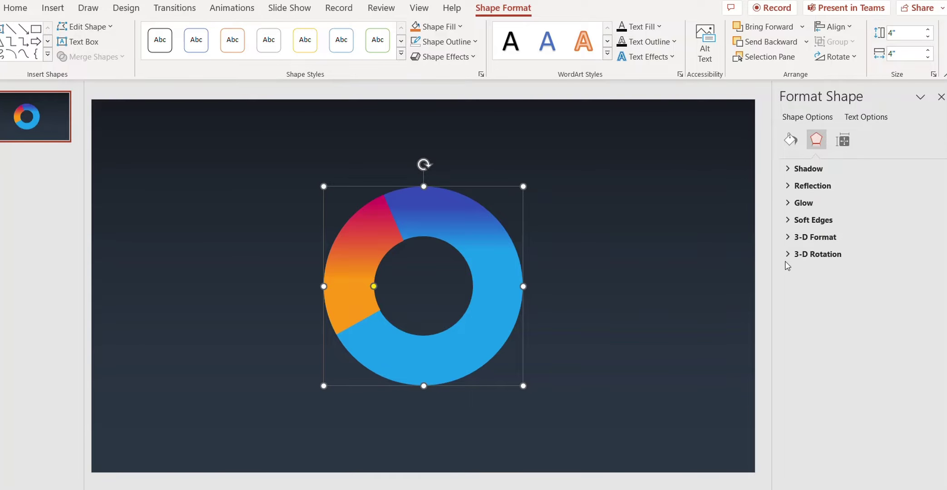
click(787, 256)
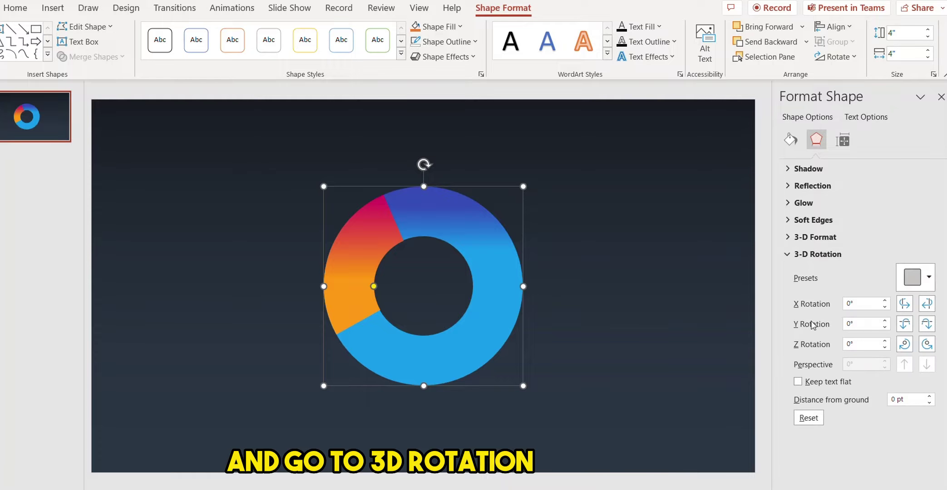
click(914, 278)
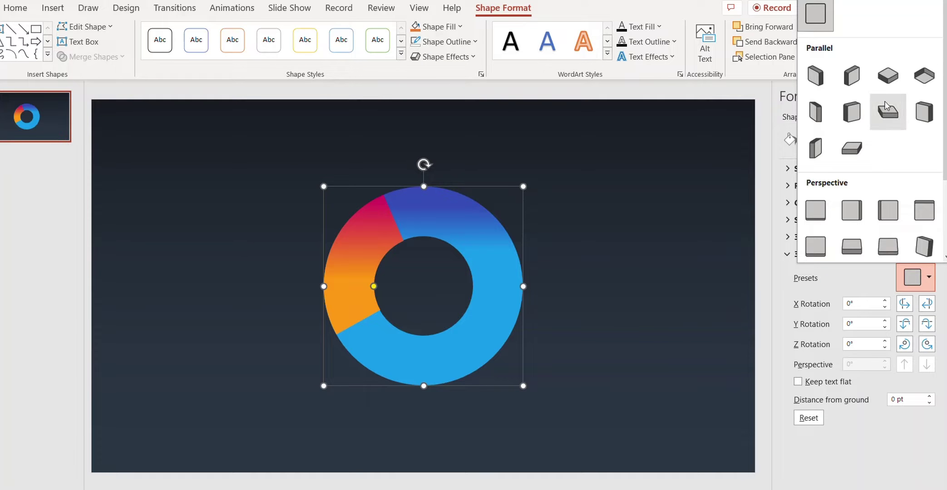
click(889, 86)
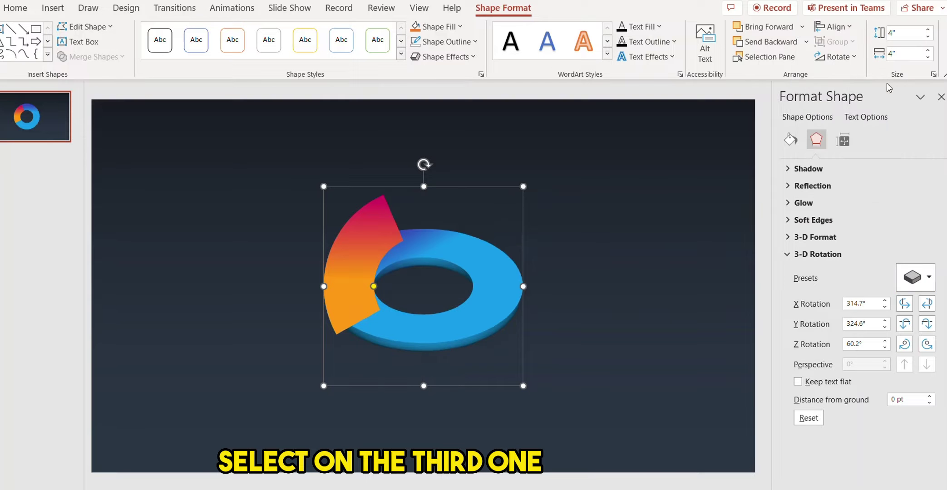
click(604, 297)
Select the orange block arc and open its 3-D Format effect settings.
click(377, 236)
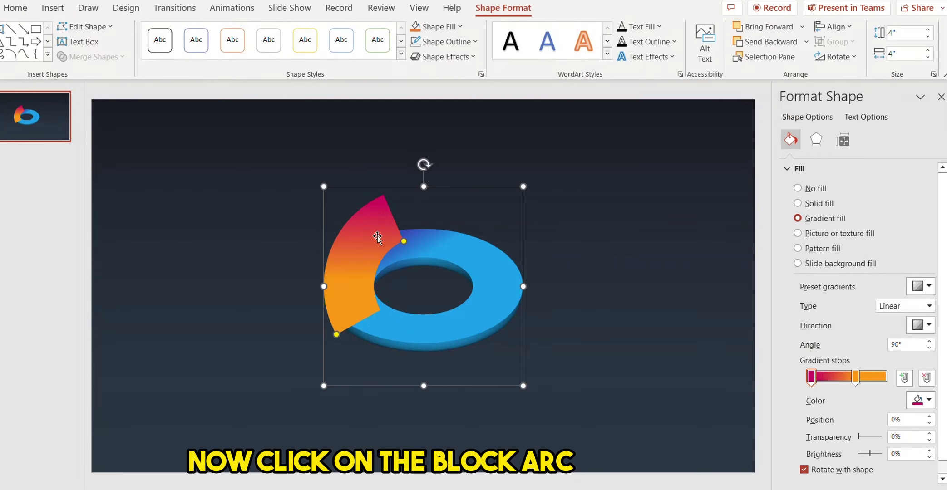
click(816, 149)
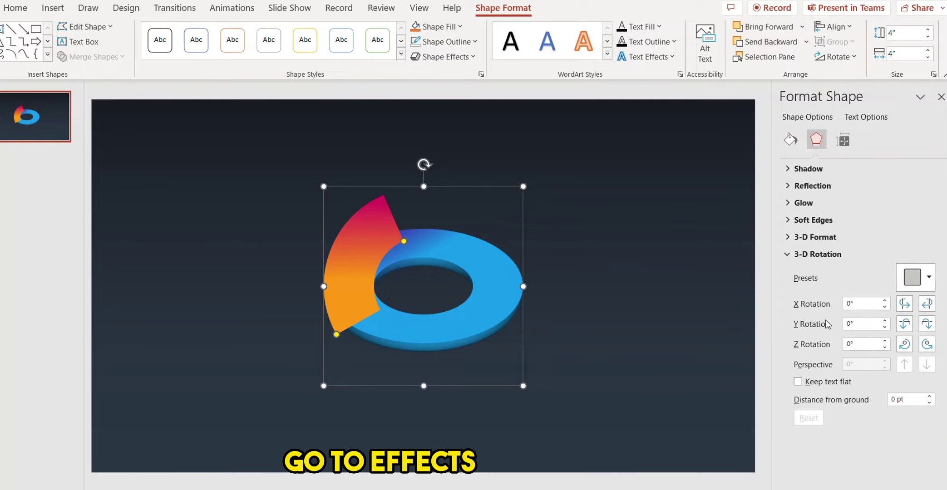
click(791, 254)
click(787, 239)
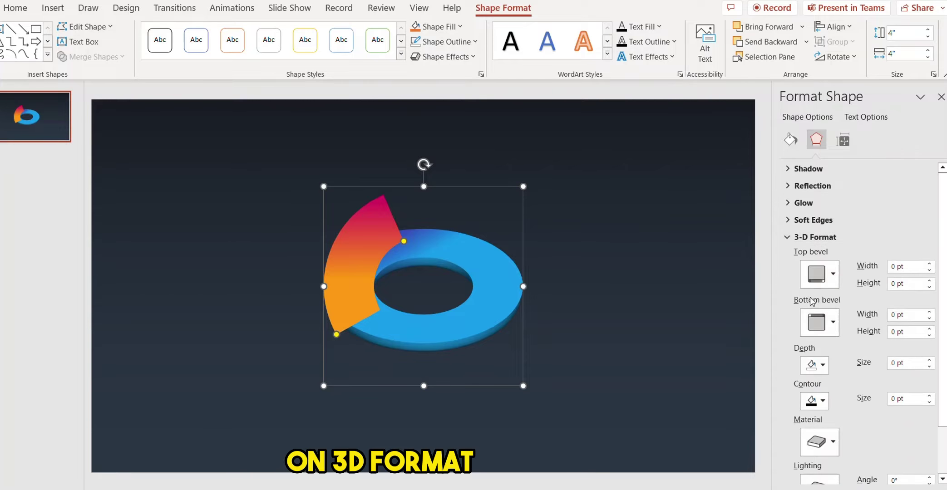
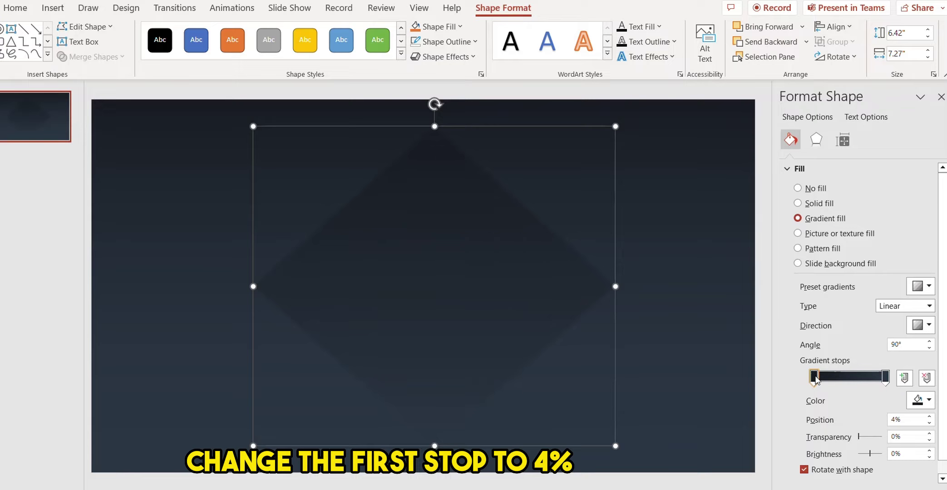
Set the color of the diamond's first gradient stop, at 4%, to hex #1A242E.
click(917, 401)
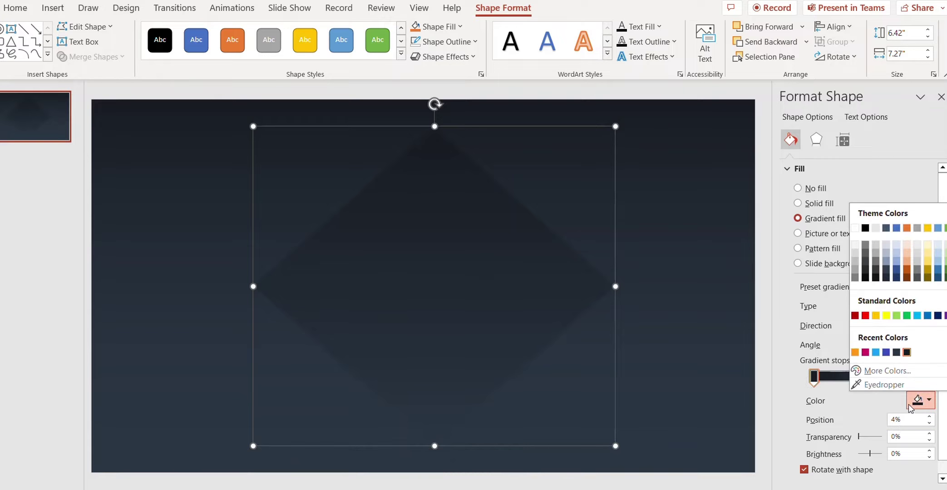
click(861, 371)
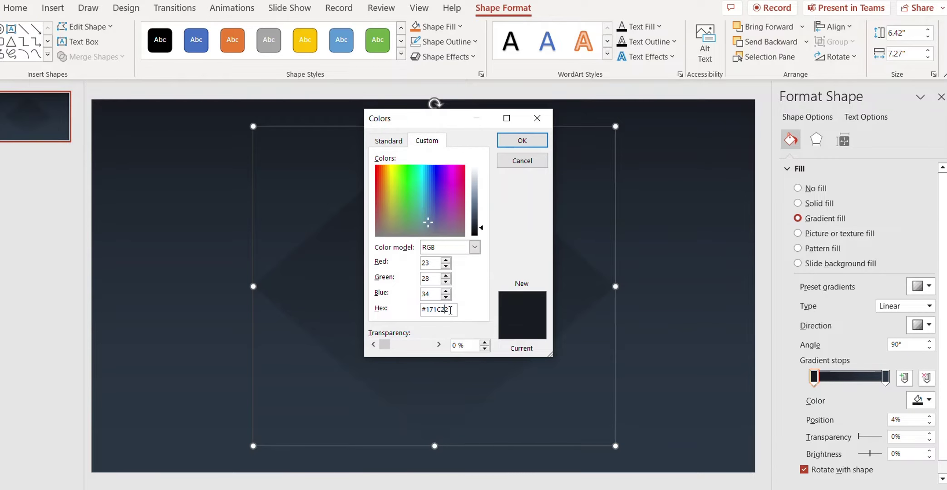
drag(450, 310, 395, 307)
text(#1A242E)
click(512, 145)
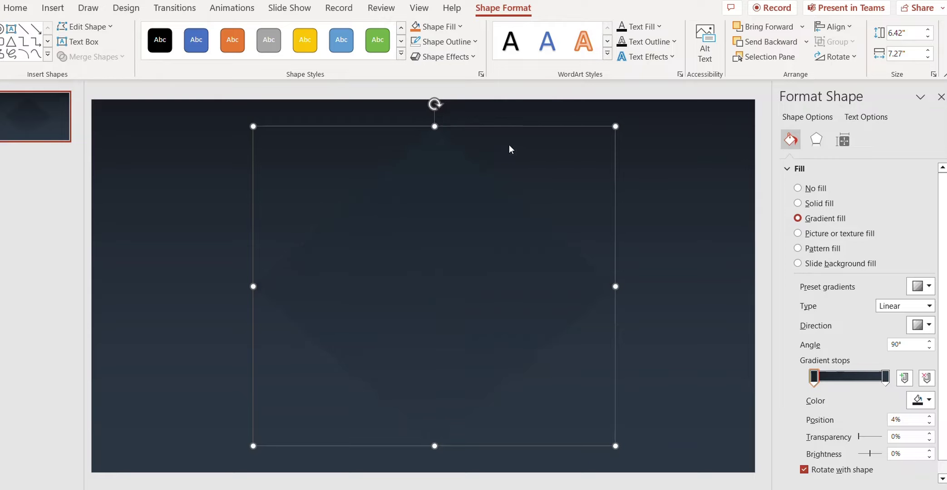
Add a middle gradient stop to the diamond's fill at 30% with the hex color #2C3D4D.
double_click(832, 377)
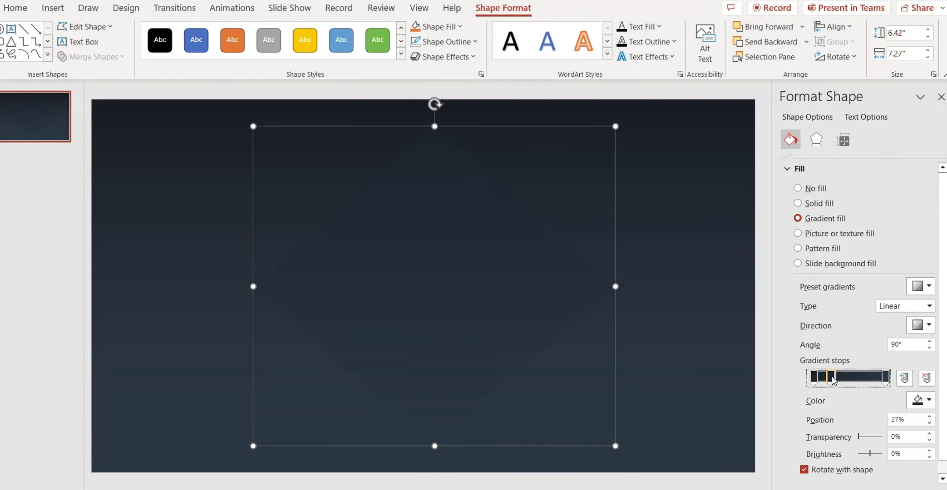
drag(833, 380, 835, 380)
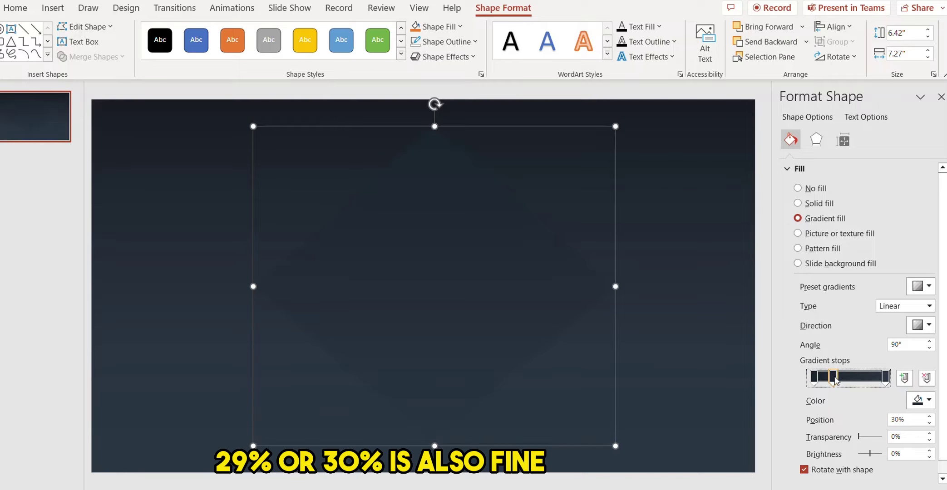
click(922, 400)
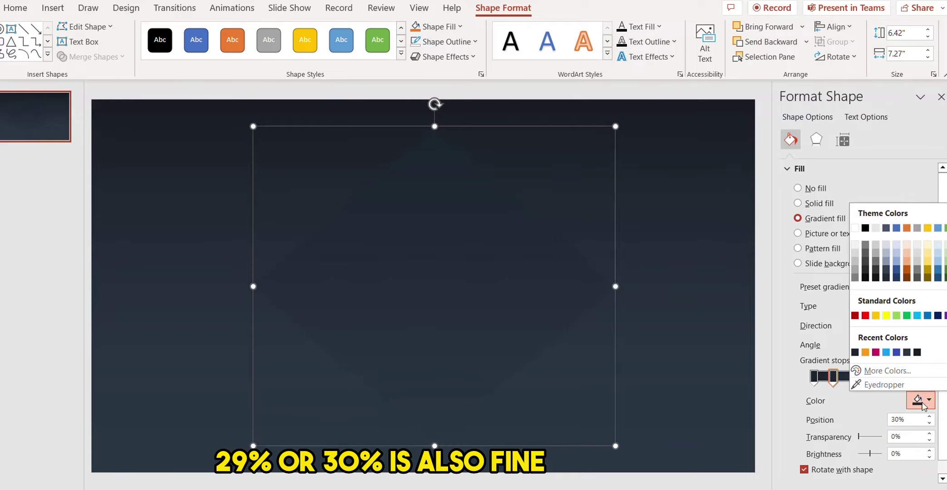
click(885, 371)
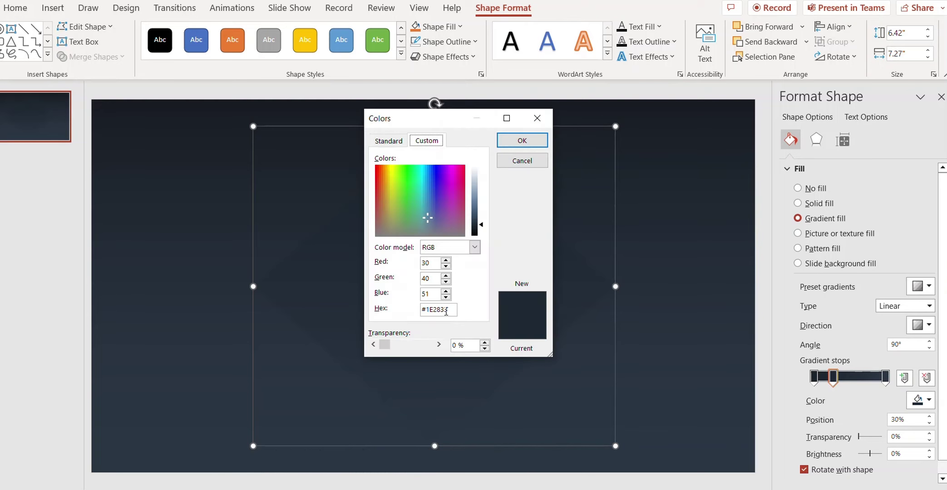
drag(447, 312, 407, 318)
text(#2C3D4D)
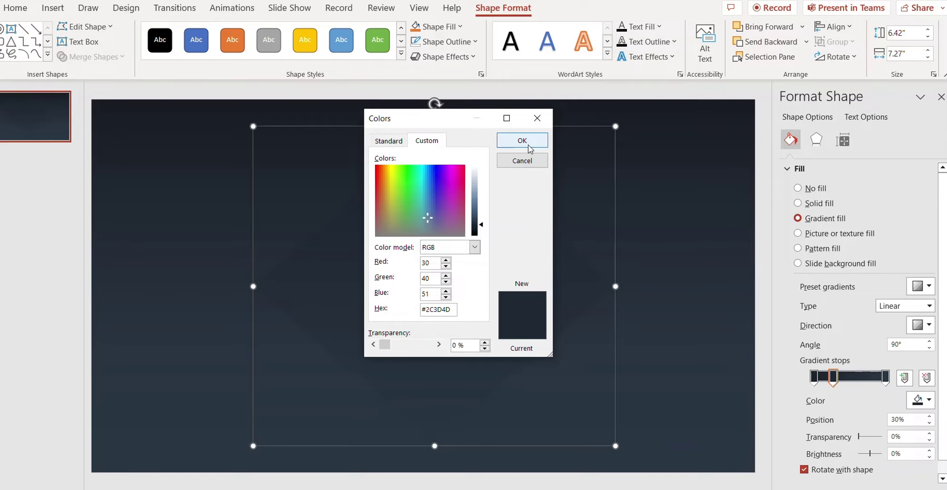
click(522, 141)
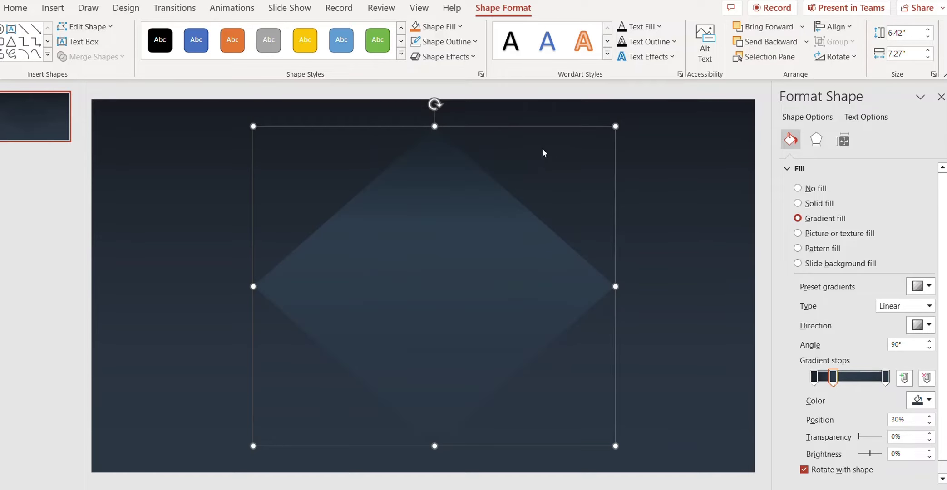
Change the diamond's last gradient stop, at 100%, to a lighter blue custom color using the copied hex code.
click(886, 378)
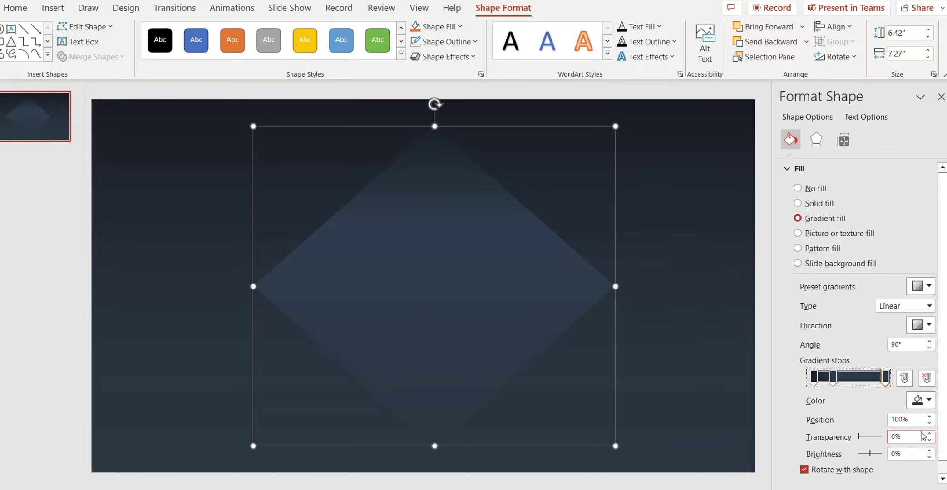
click(922, 400)
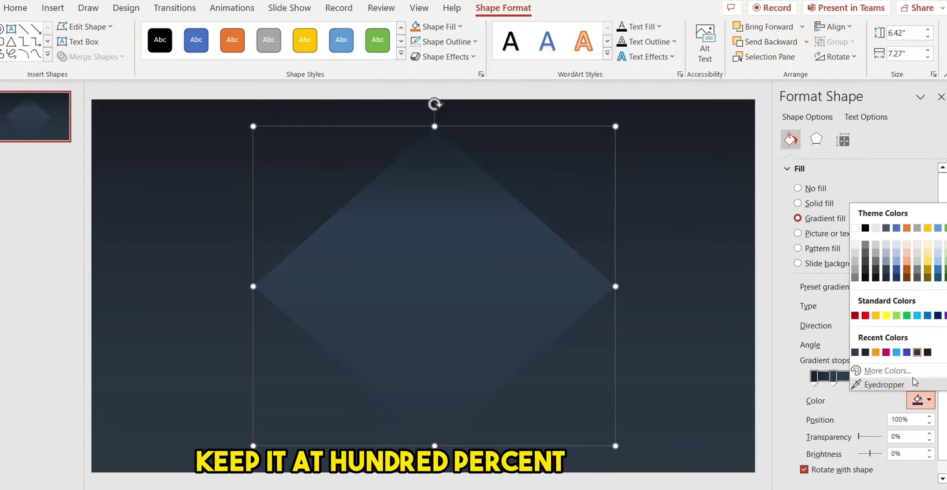
click(886, 371)
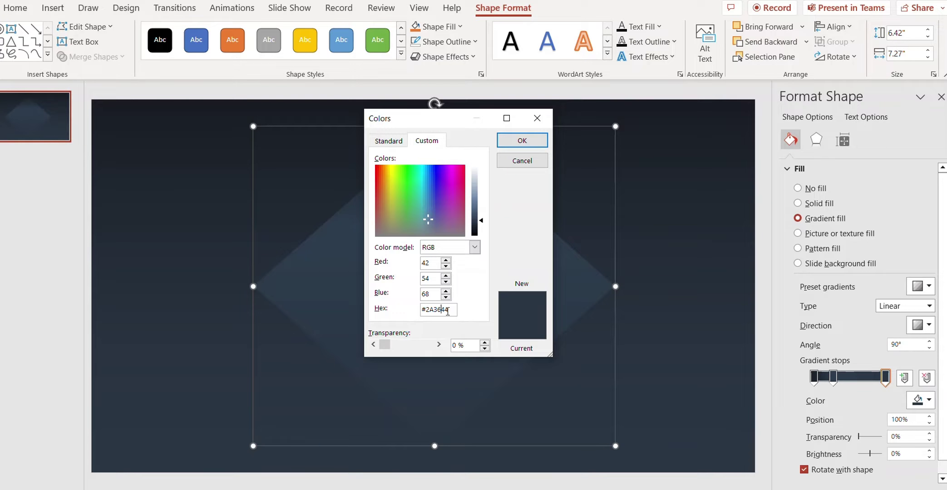
drag(448, 309, 375, 305)
key(ctrl+v)
click(522, 141)
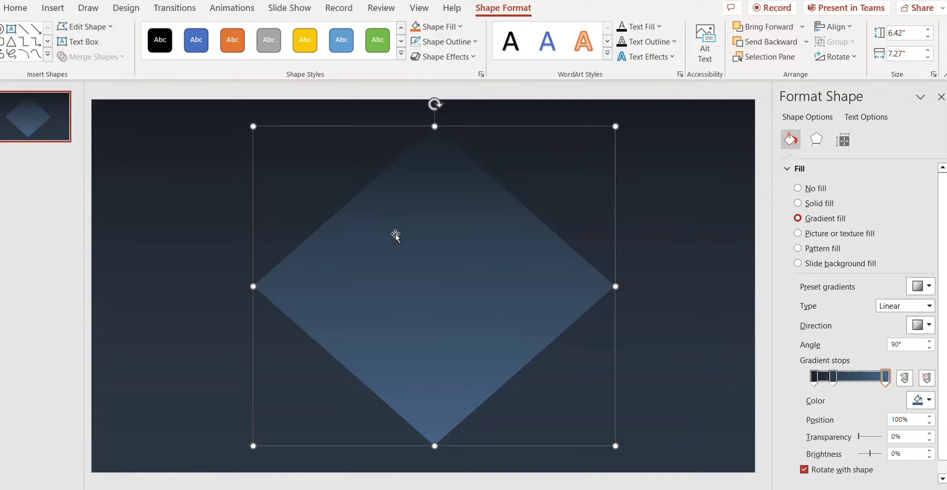
Send the gradient diamond to the back, behind the donut and the block arc.
right_click(395, 236)
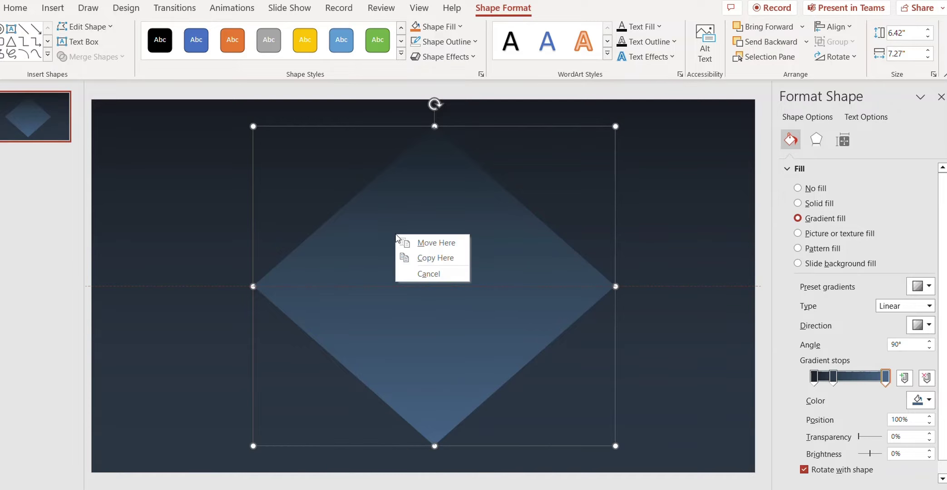
click(624, 199)
right_click(492, 227)
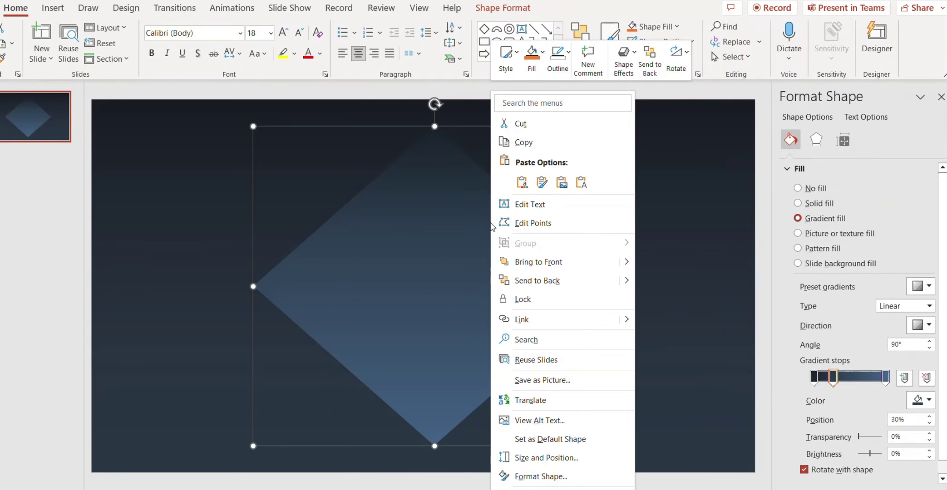
click(536, 281)
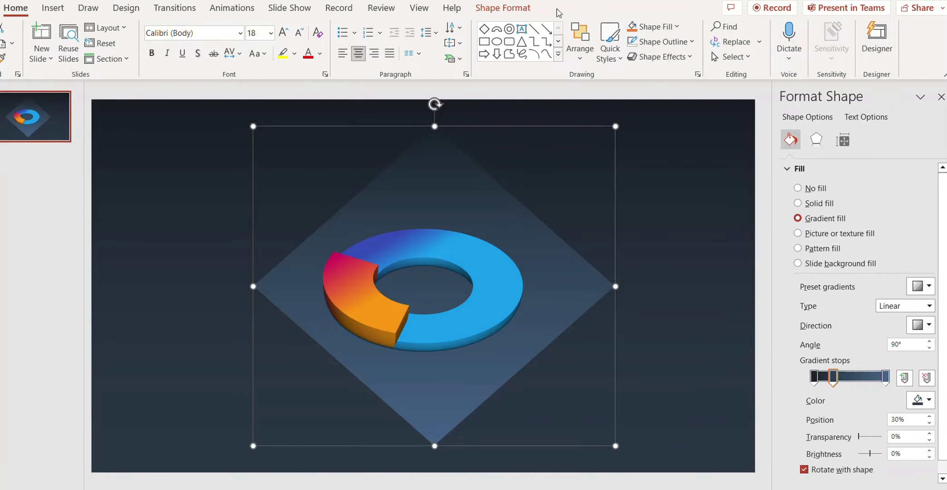
Align the diamond to the center and middle of the slide.
click(525, 10)
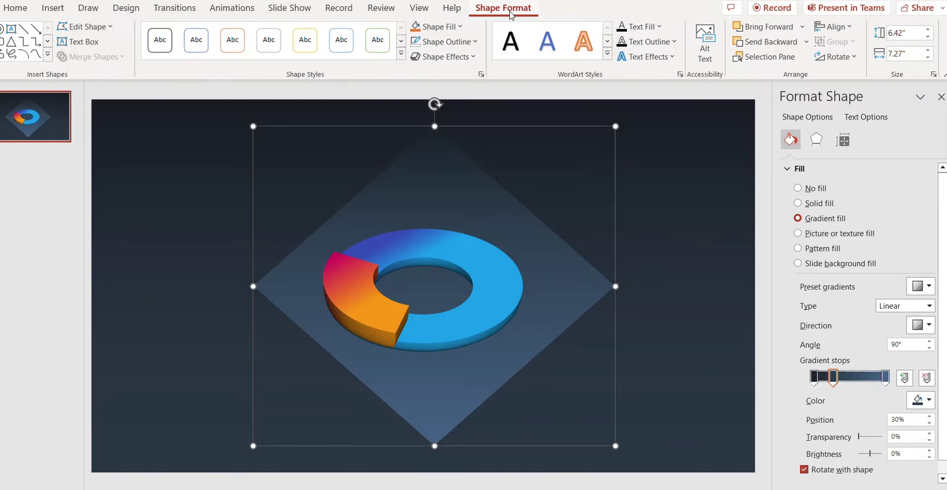
click(849, 28)
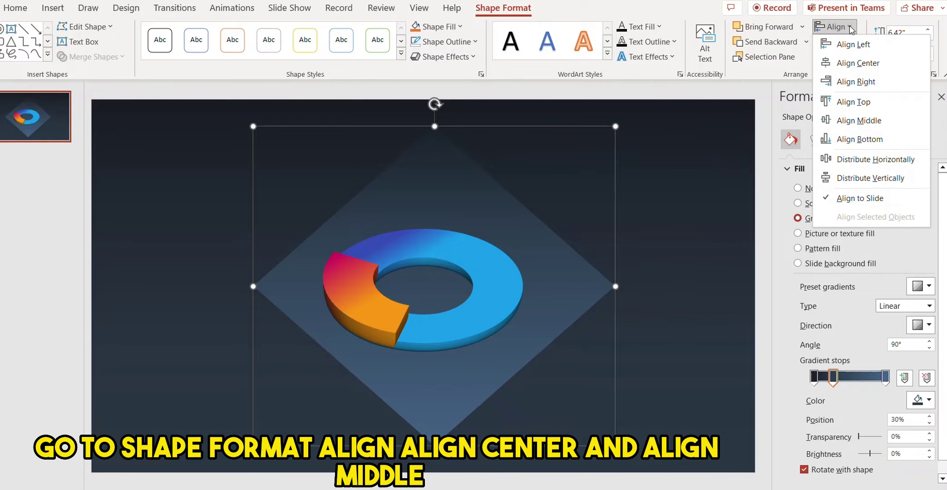
click(854, 63)
click(849, 28)
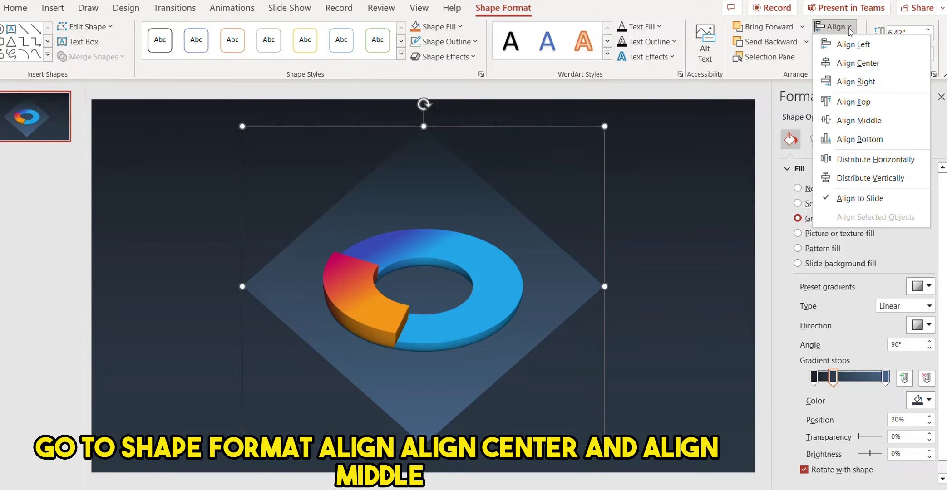
click(839, 121)
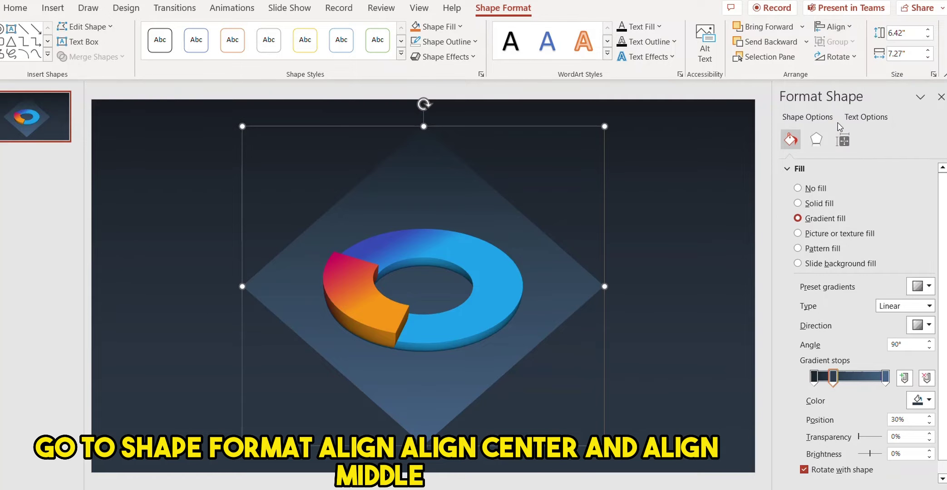
click(631, 244)
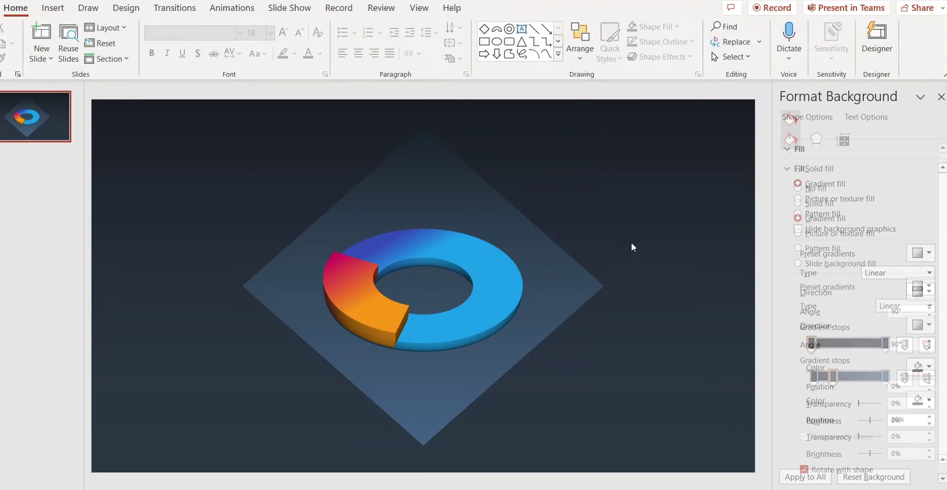
Set the height of the gradient diamond to 4.6 inches.
click(522, 263)
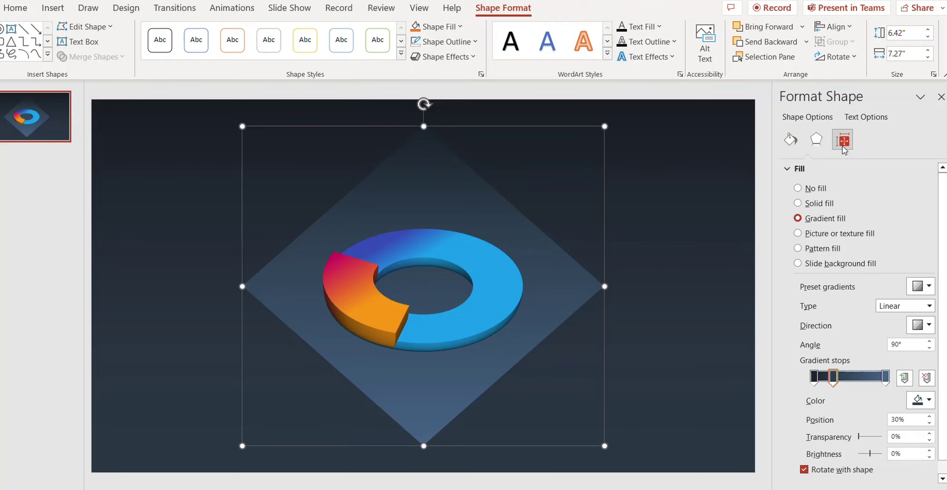
click(843, 149)
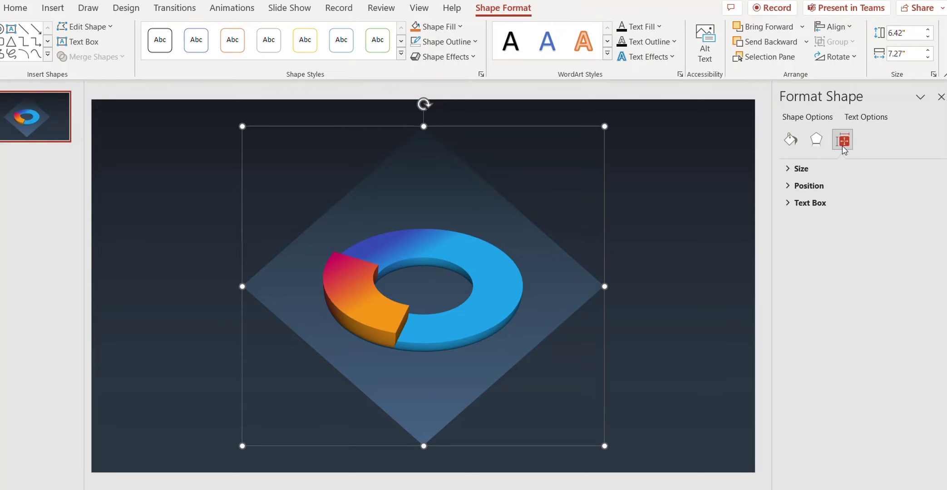
click(792, 171)
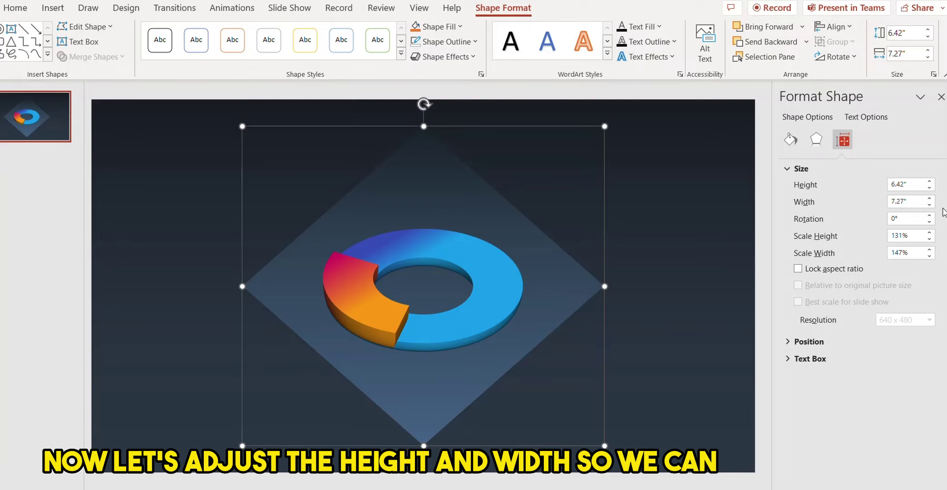
click(929, 189)
click(929, 189)
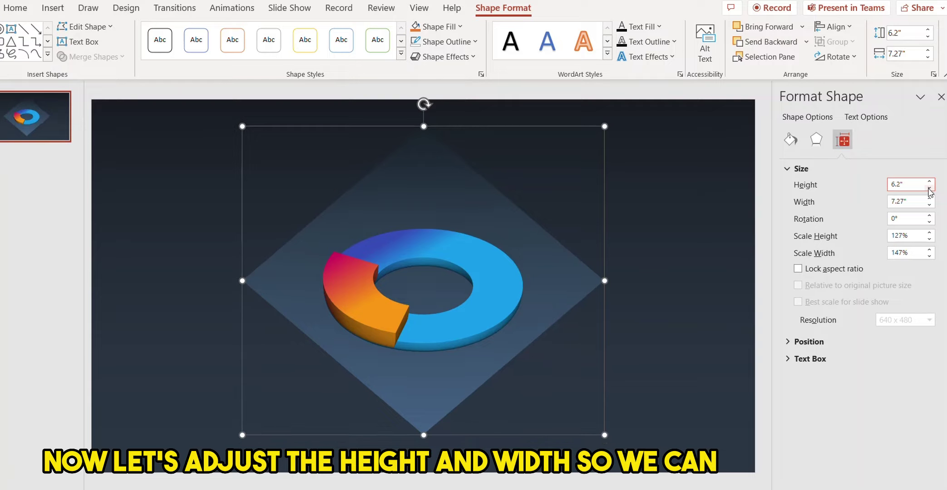
click(929, 188)
click(929, 188)
click(929, 189)
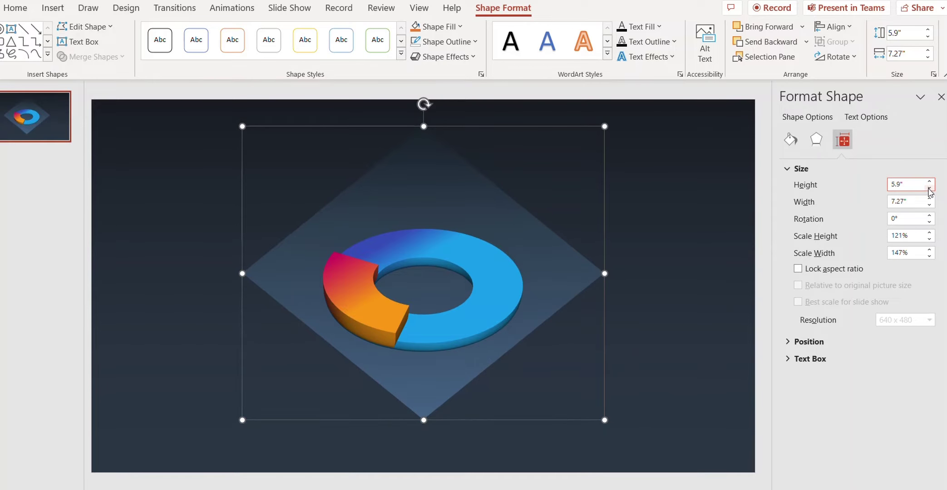
click(929, 188)
click(929, 188)
click(929, 188)
click(929, 188)
click(928, 188)
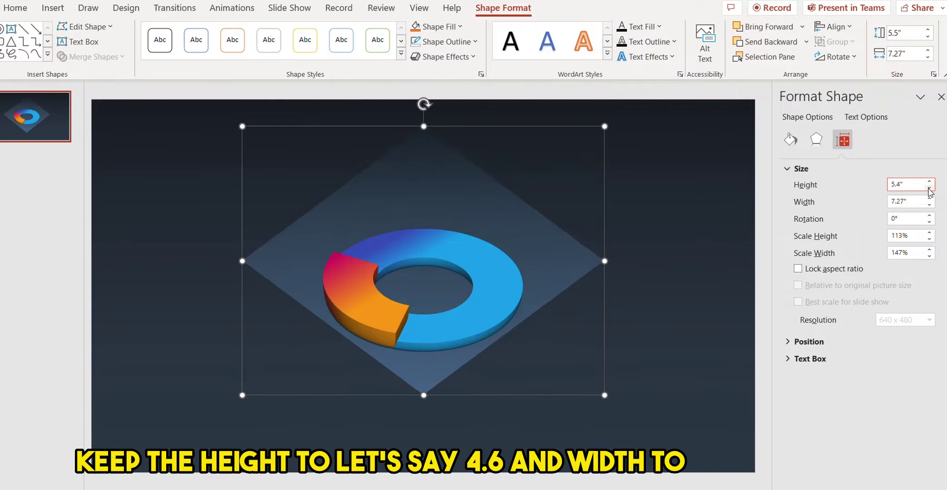
click(929, 189)
click(929, 188)
click(929, 188)
click(928, 188)
click(929, 188)
click(929, 189)
click(928, 188)
click(929, 188)
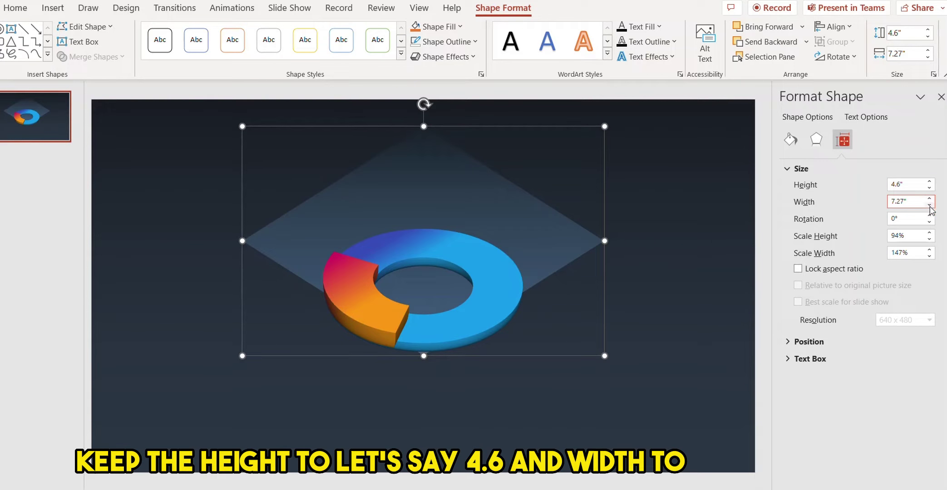
Set the diamond's width to 8 inches.
click(929, 198)
click(929, 199)
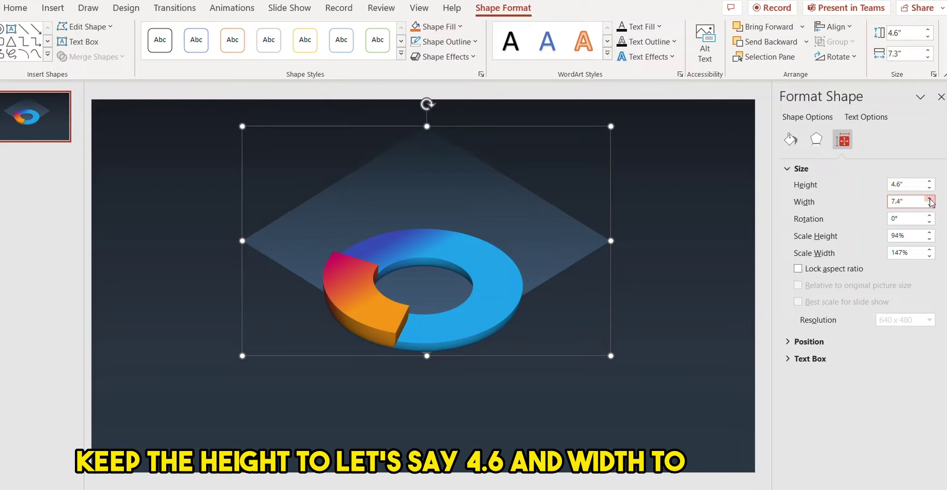
click(930, 199)
click(929, 198)
click(929, 199)
click(929, 199)
click(929, 199)
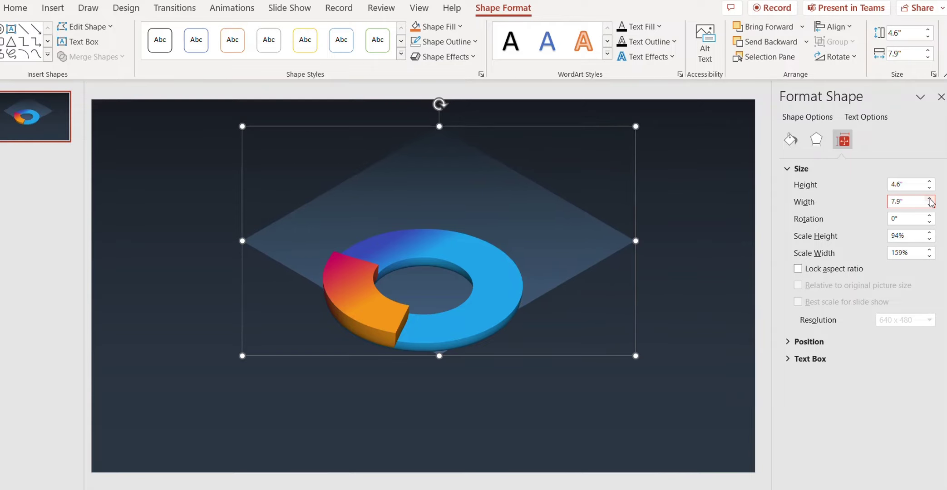
click(929, 198)
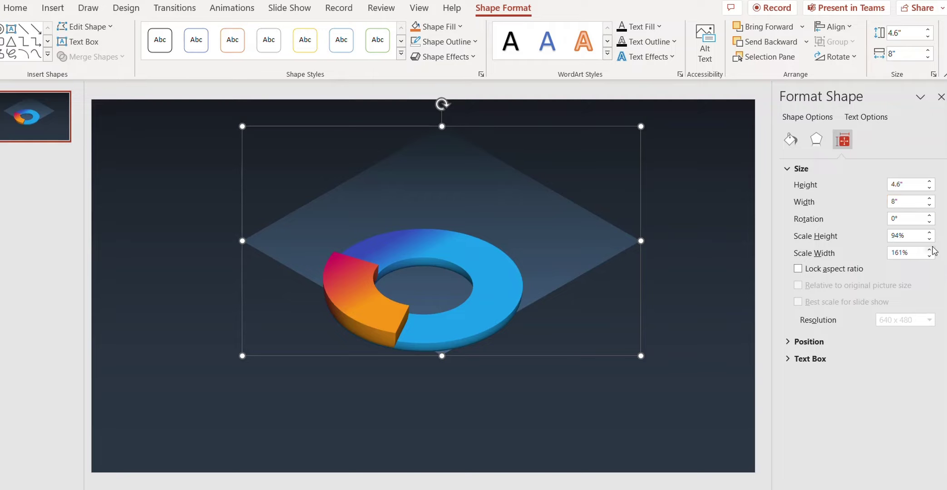
Increase the diamond's scale height to 115%.
click(930, 232)
click(929, 233)
click(929, 233)
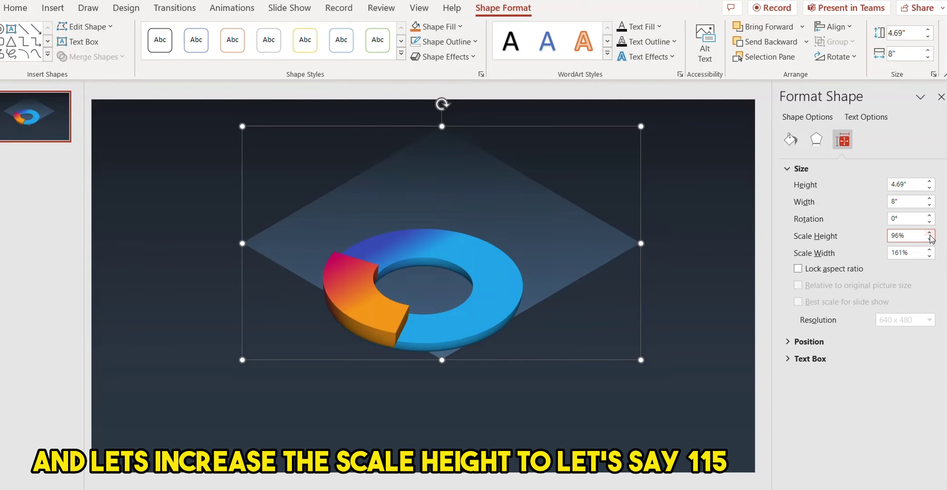
click(929, 233)
click(929, 232)
double_click(929, 234)
click(929, 234)
double_click(929, 234)
click(929, 233)
double_click(930, 234)
click(930, 234)
double_click(929, 233)
click(930, 233)
click(930, 233)
click(929, 233)
click(930, 234)
click(929, 233)
Increase the diamond's scale width to 200%.
click(930, 251)
drag(929, 250, 929, 250)
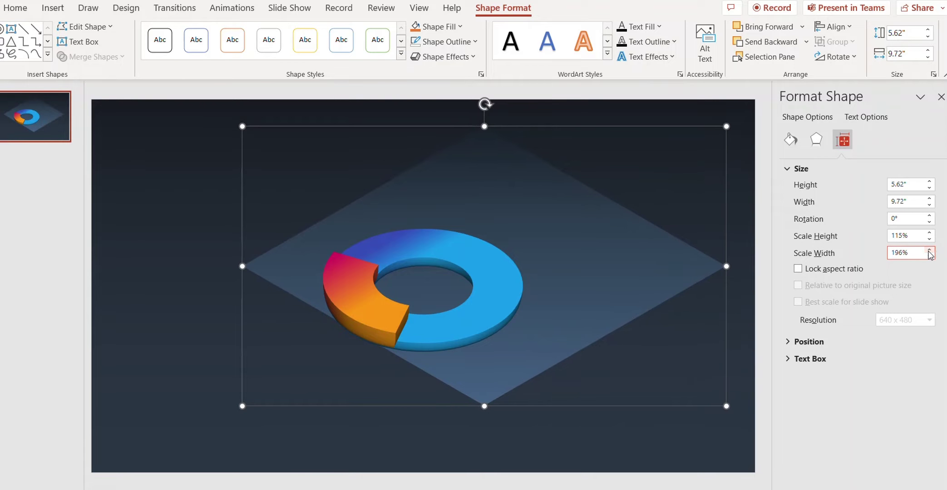
click(930, 250)
click(930, 250)
click(929, 250)
click(929, 251)
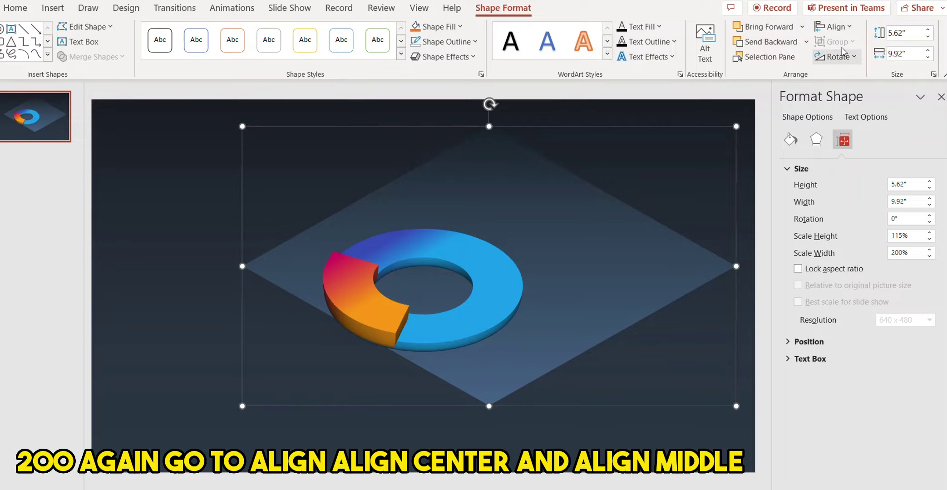
Recenter the resized diamond on the slide horizontally and vertically, and deselect it.
click(834, 27)
click(848, 61)
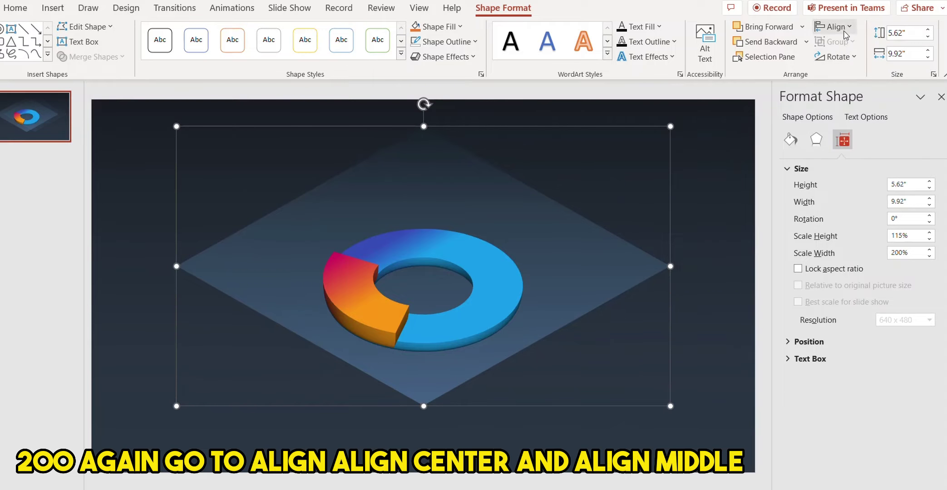
click(846, 35)
click(846, 122)
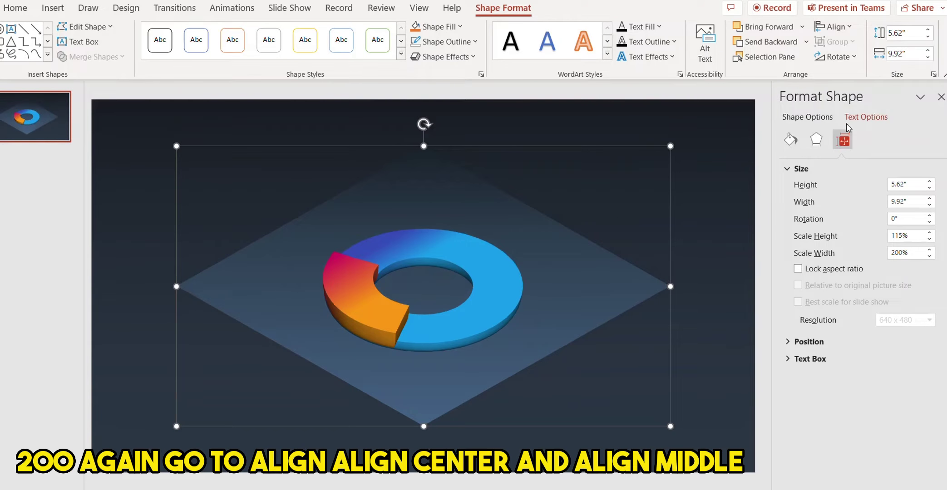
click(720, 241)
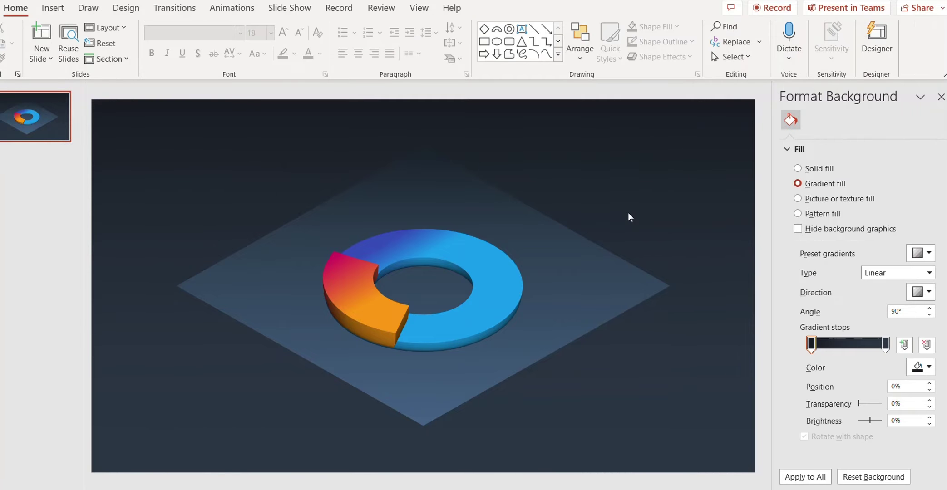
Duplicate the blue gradient donut and give the copy soft edges of 9 pt.
click(496, 270)
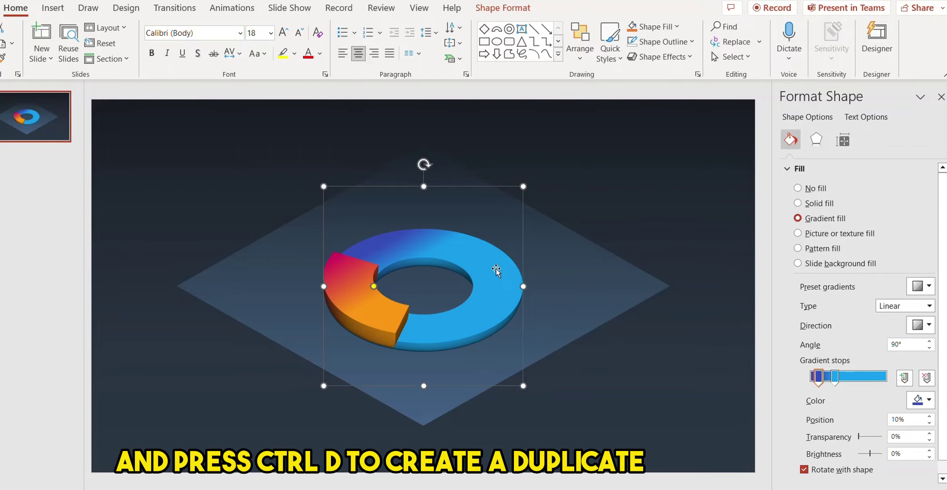
key(ctrl+d)
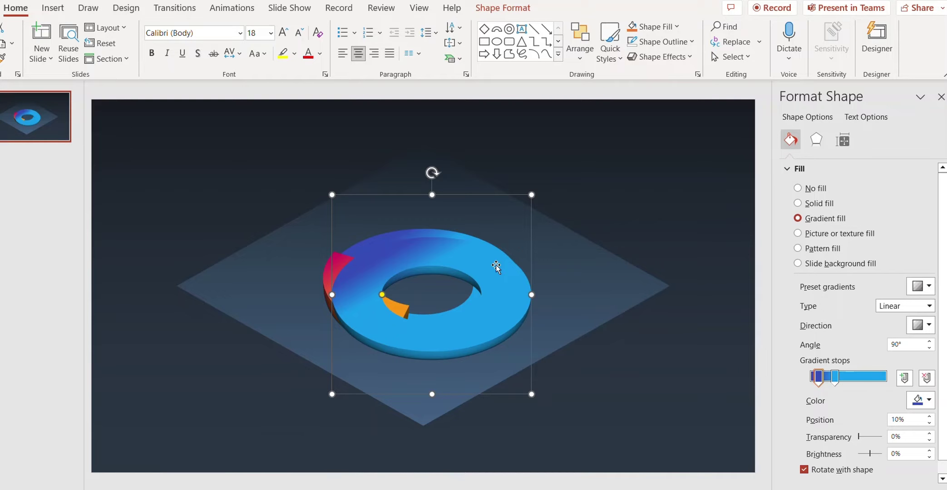
click(816, 149)
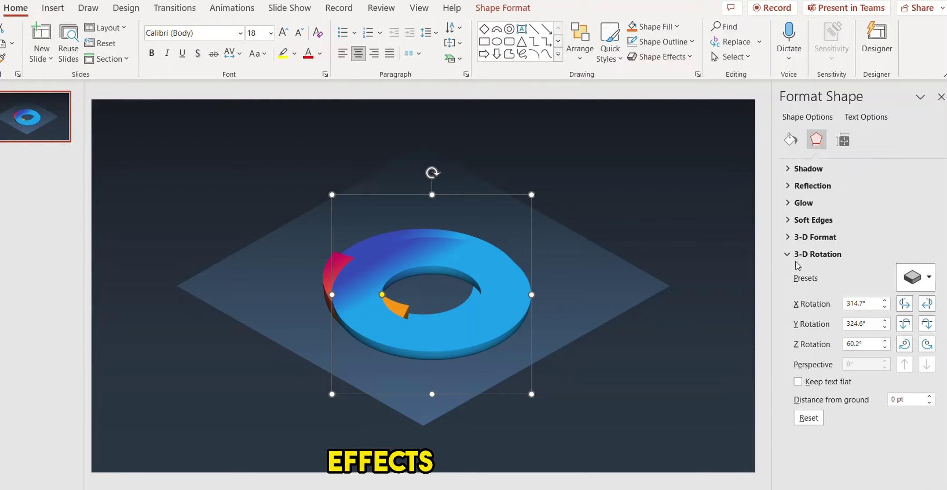
click(794, 255)
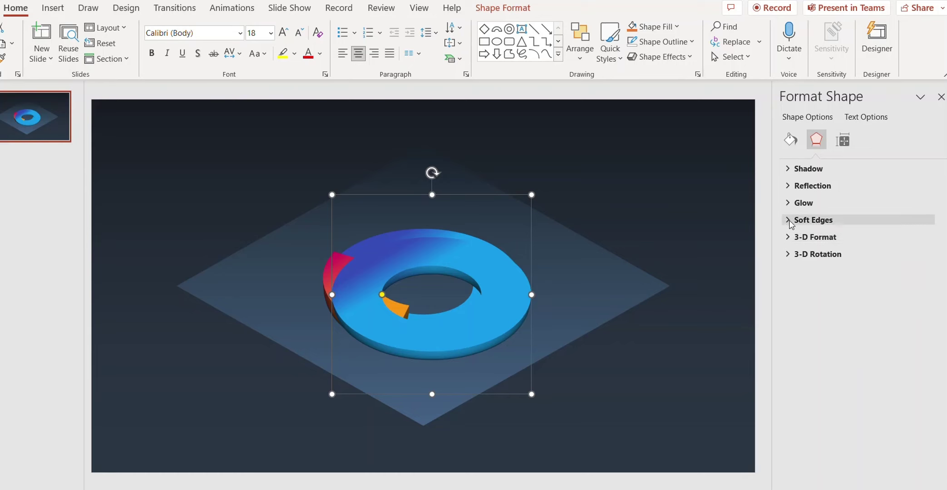
click(790, 221)
drag(817, 259, 821, 258)
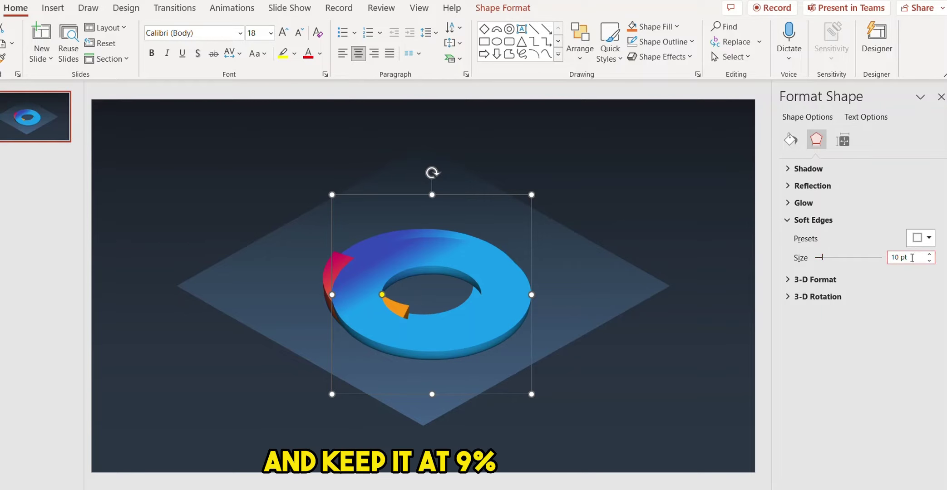
click(929, 261)
Change the duplicated donut's fill from gradient to solid black.
click(790, 140)
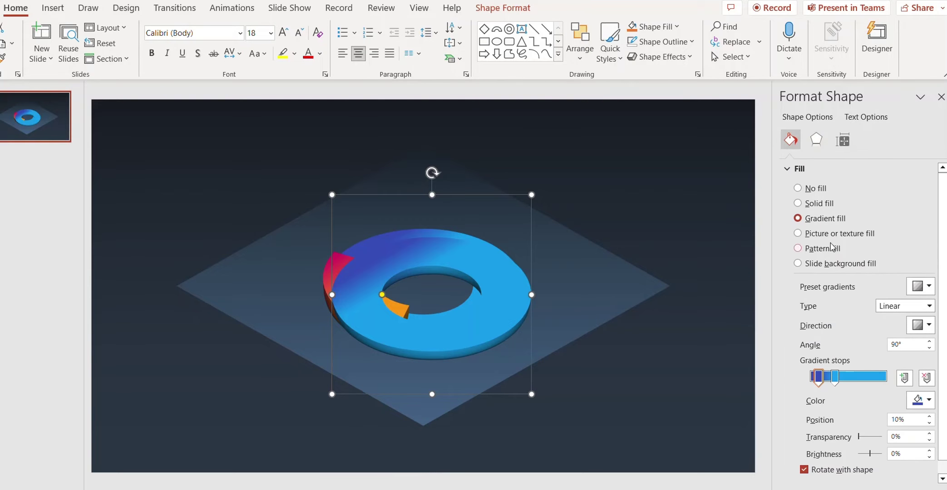
click(824, 204)
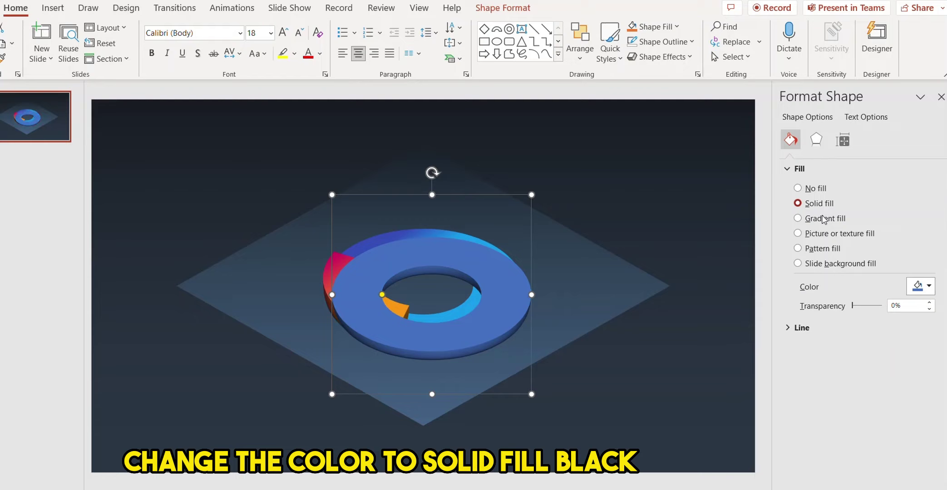
click(921, 289)
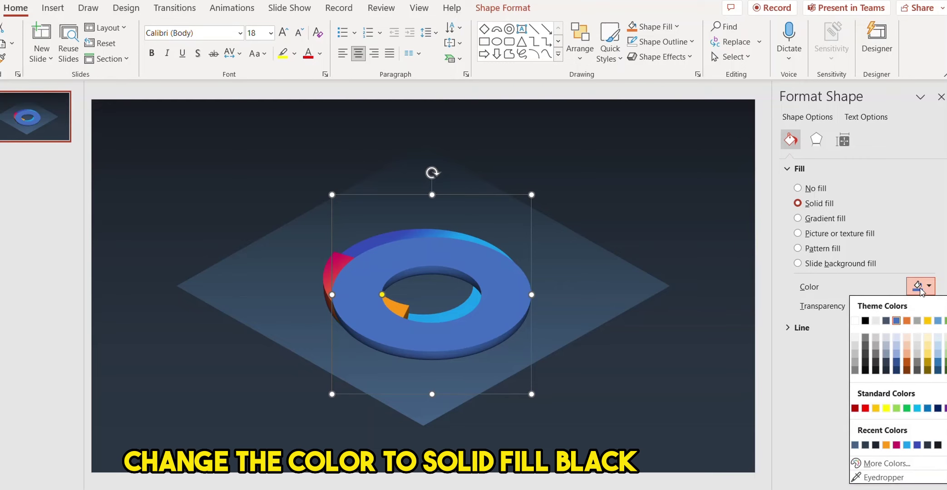
click(865, 322)
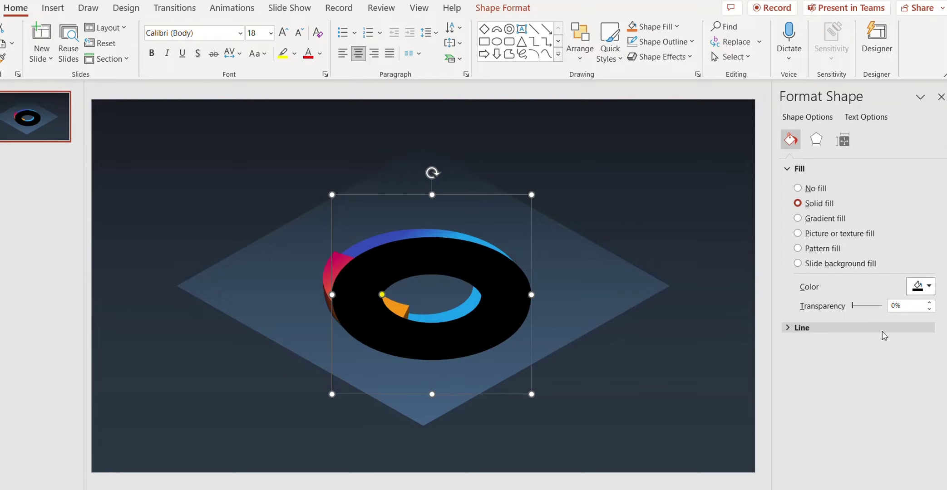
Flatten the black donut by reducing its bottom bevel height to 0 pt.
click(816, 141)
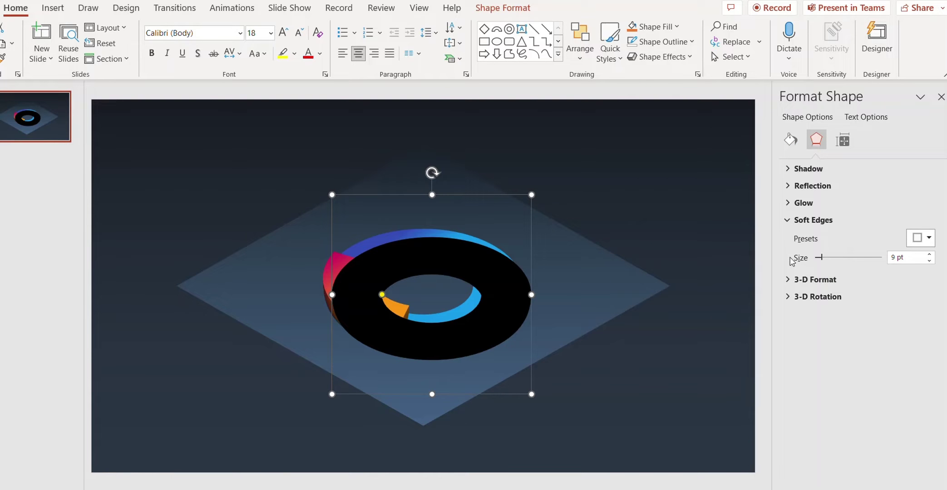
click(787, 220)
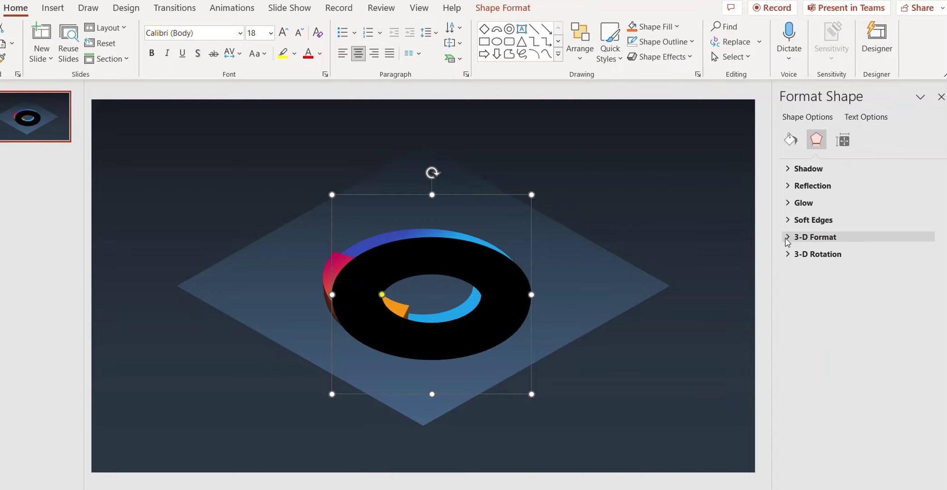
click(788, 237)
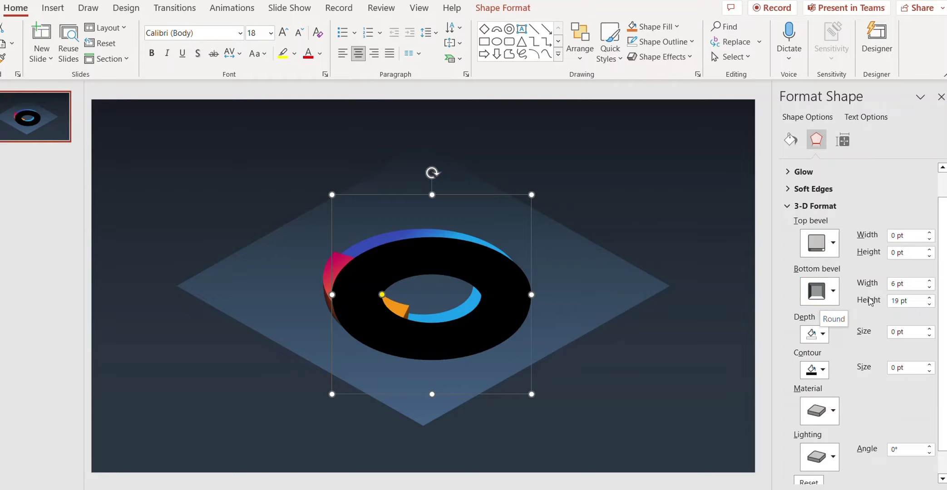
click(919, 301)
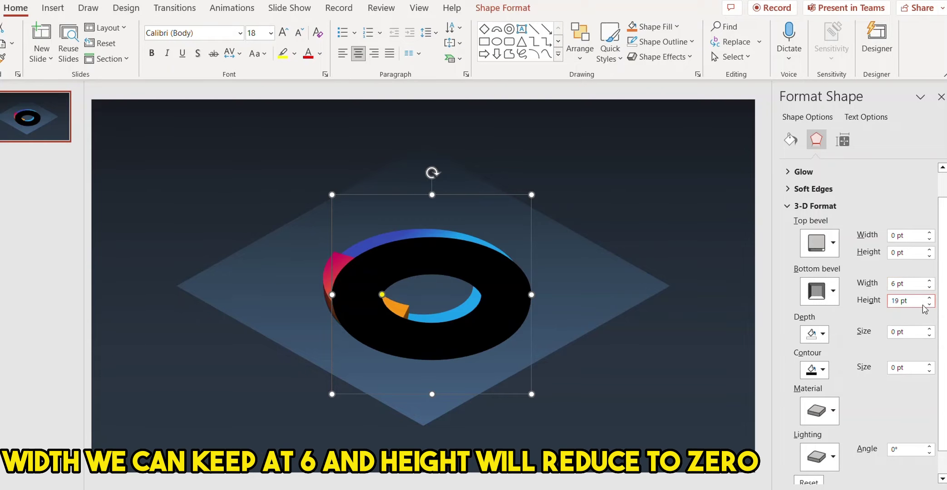
click(929, 304)
drag(930, 304, 929, 304)
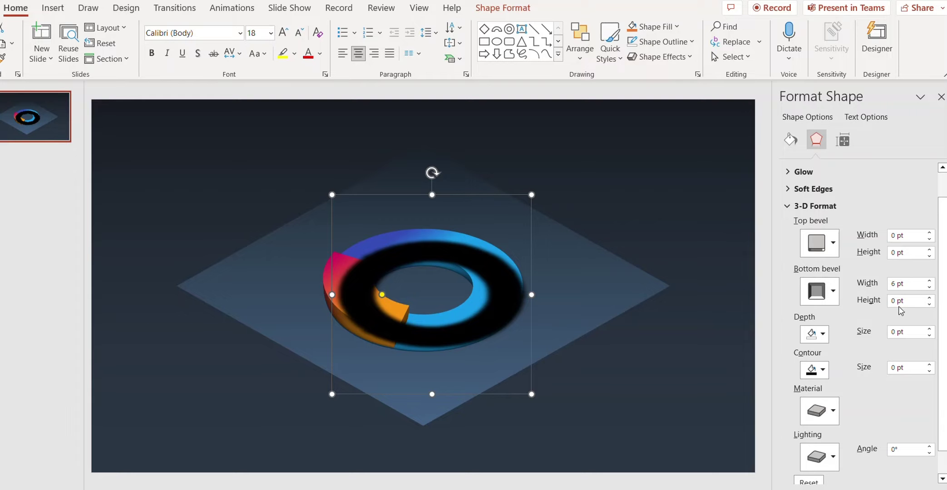
scroll(899, 307, down, 1)
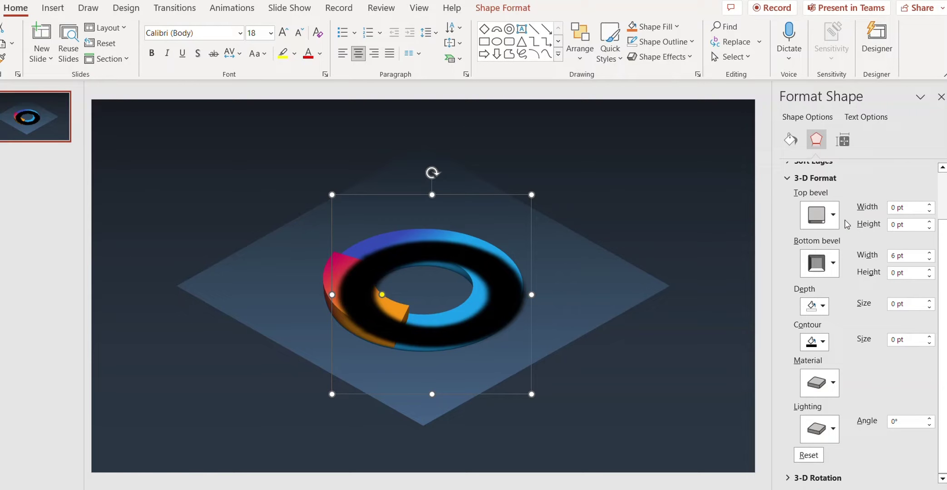
Apply the top-facing isometric Parallel preset as the black donut's 3-D rotation.
click(792, 179)
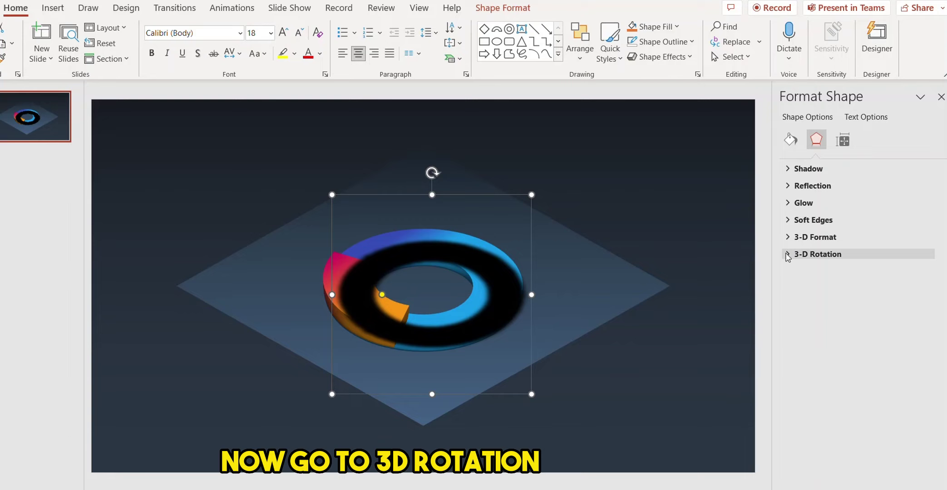
click(788, 255)
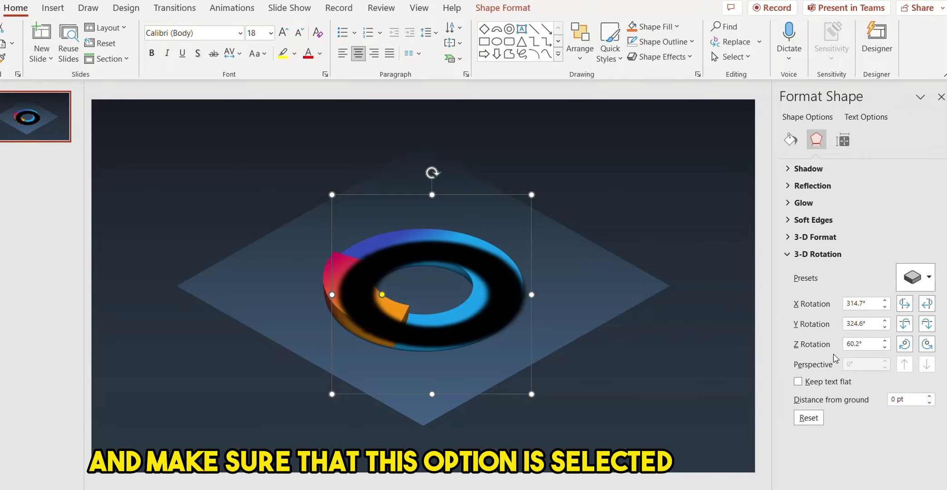
click(915, 277)
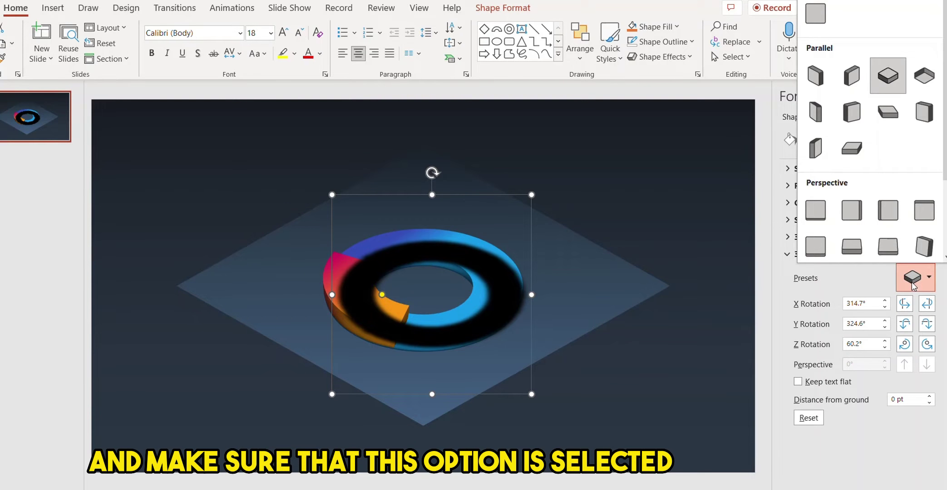
click(897, 80)
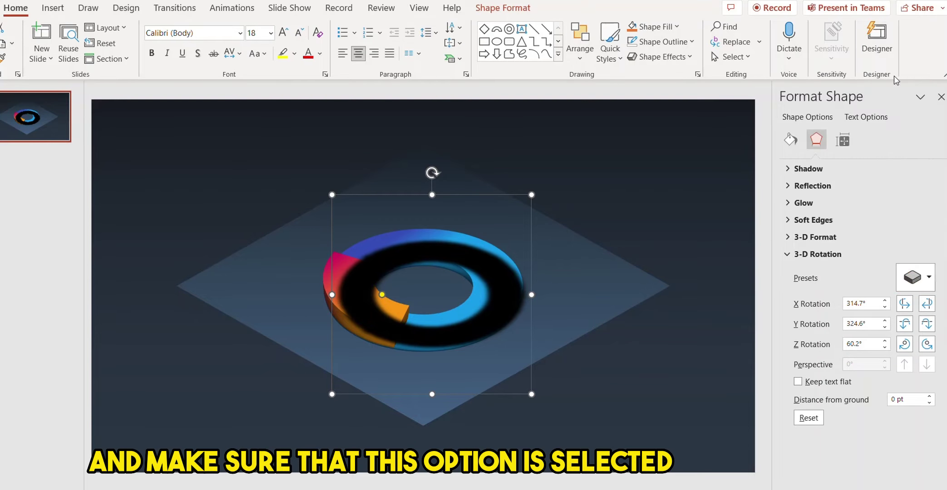
Move the black donut away from the colored donut and back over it, slightly offset toward the lower right as a shadow.
click(493, 323)
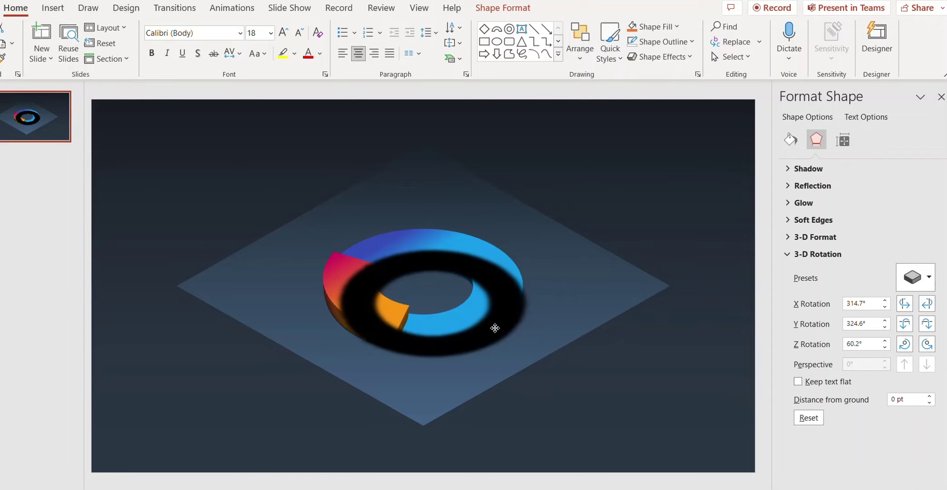
click(497, 325)
drag(497, 324, 511, 236)
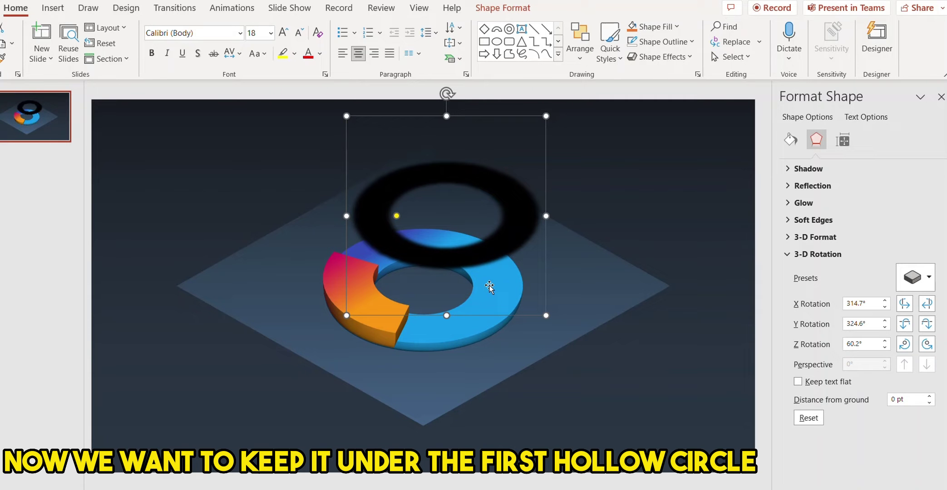
drag(476, 258, 463, 341)
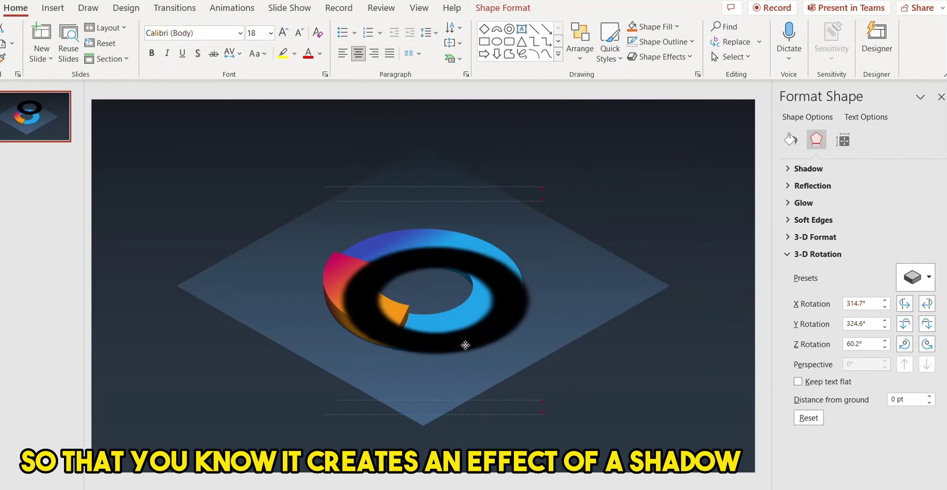
Try to place the black donut beneath the colored one by sending it to the back, and undo that reordering.
right_click(498, 295)
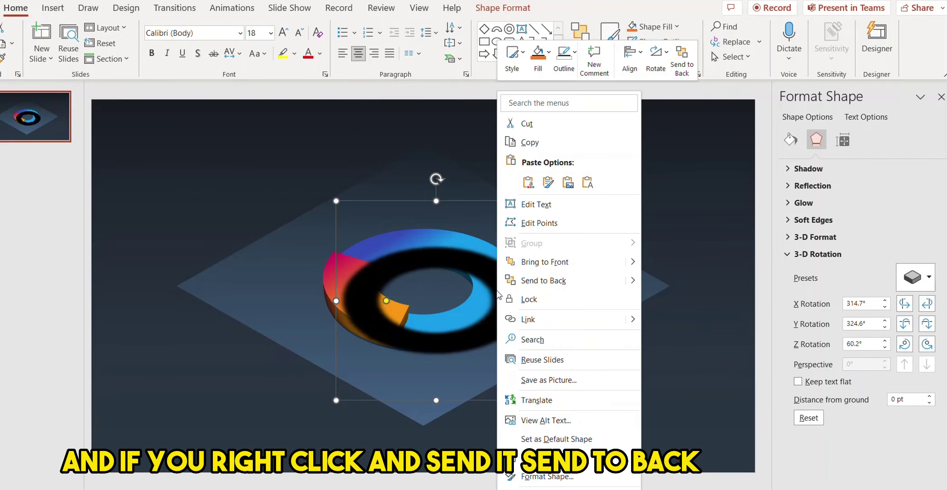
click(536, 290)
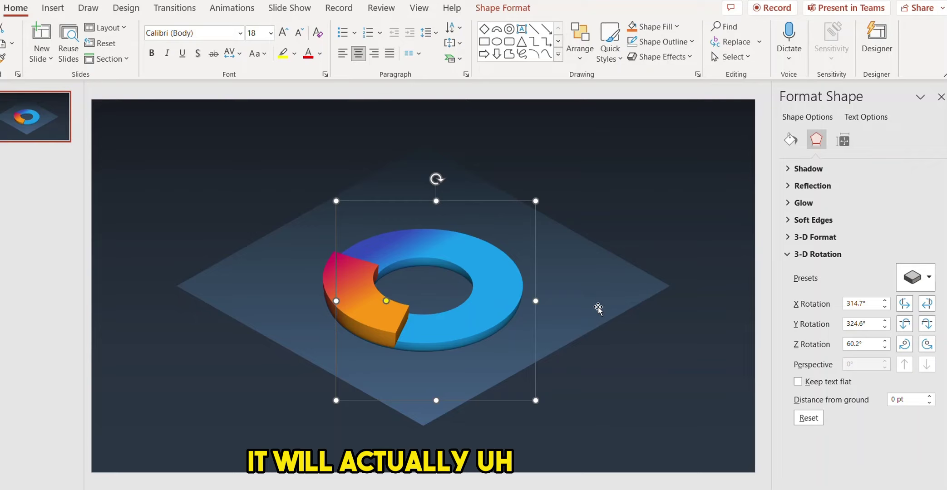
click(596, 285)
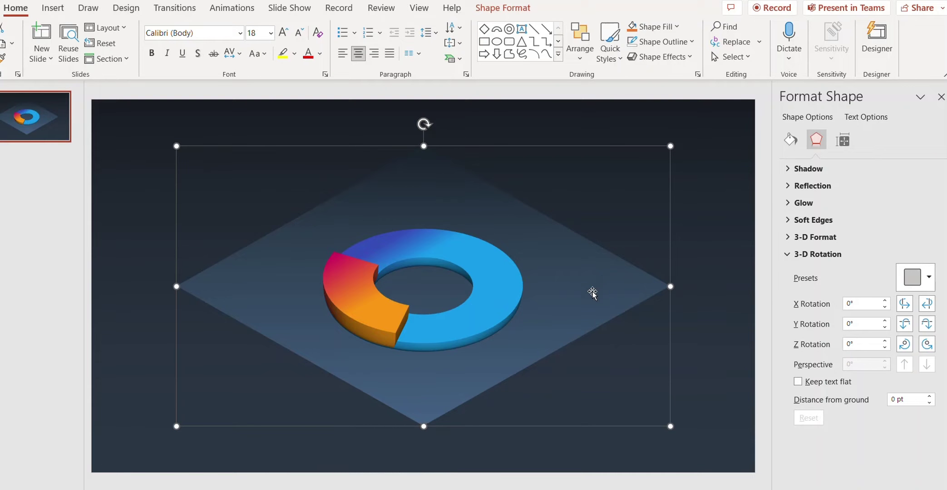
key(ctrl+z)
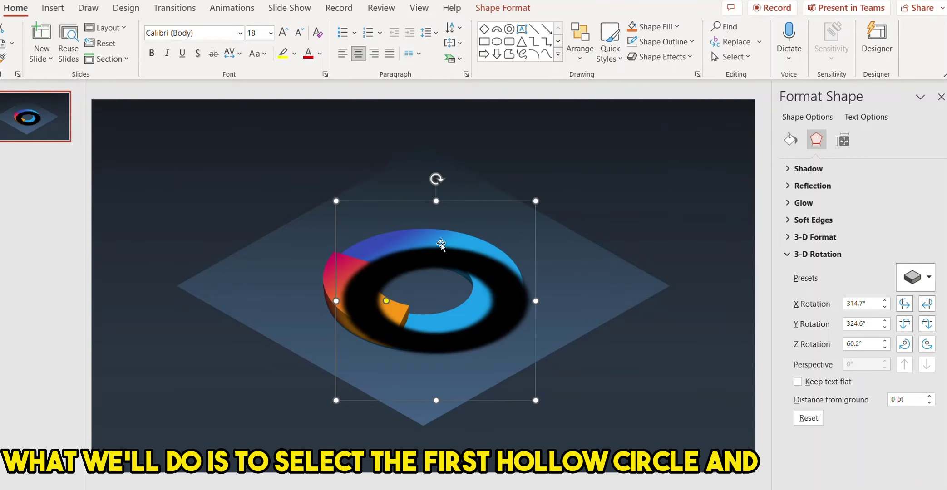
Bring the blue gradient donut to the front, followed by the orange-pink block arc, so both sit above the black donut.
right_click(412, 237)
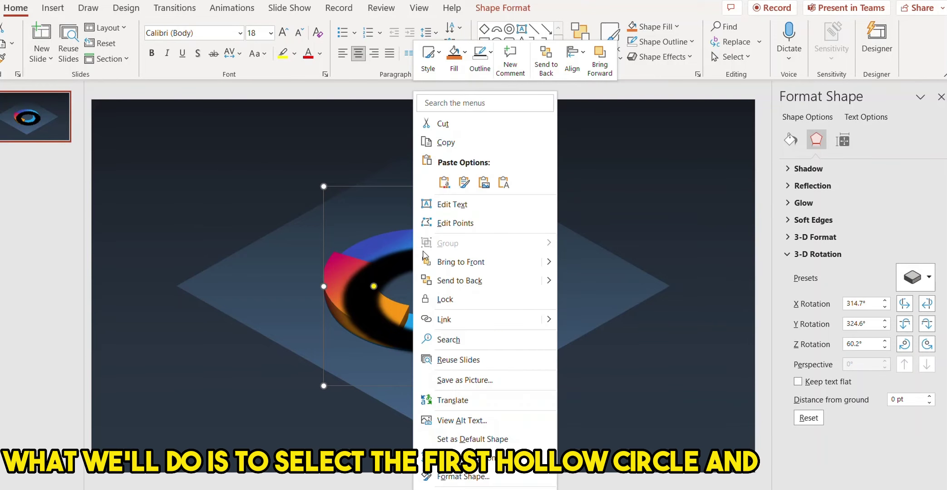
click(458, 263)
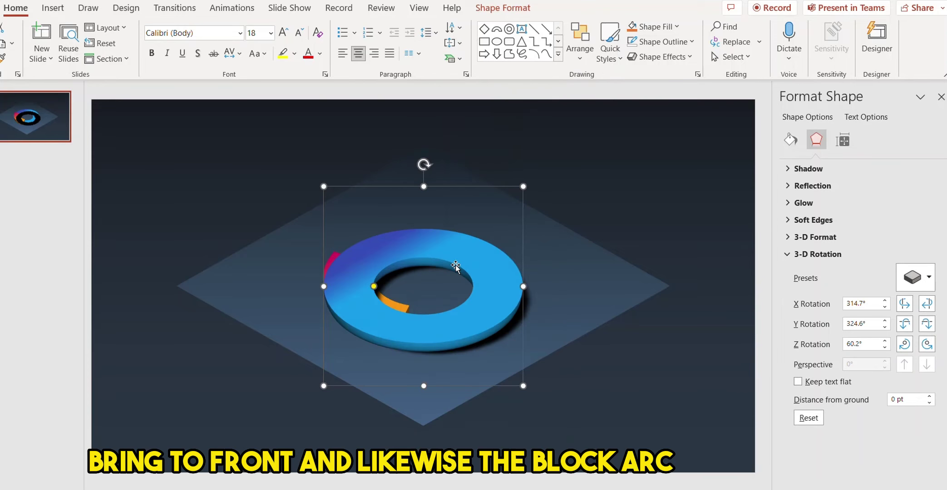
click(393, 304)
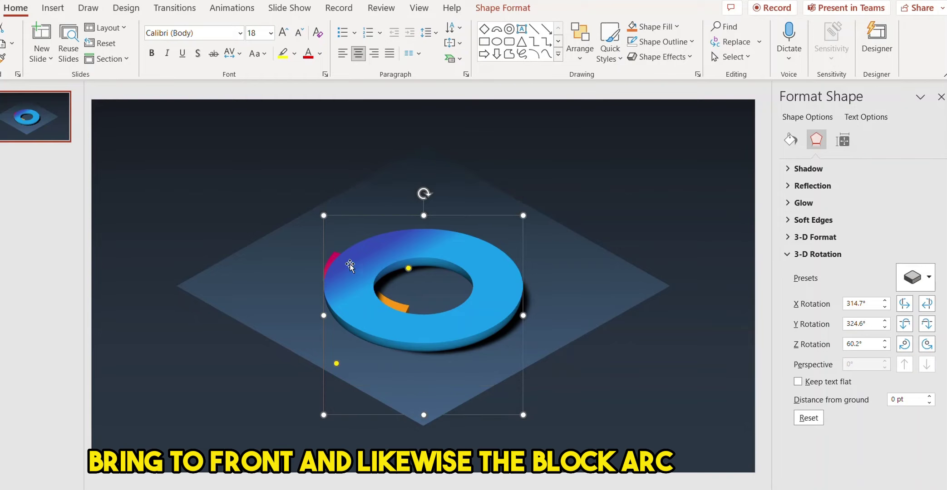
right_click(333, 255)
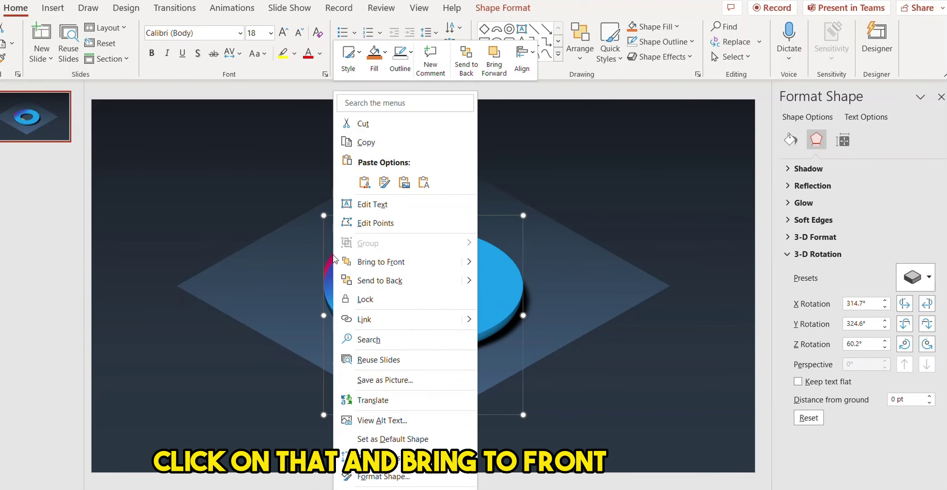
click(378, 263)
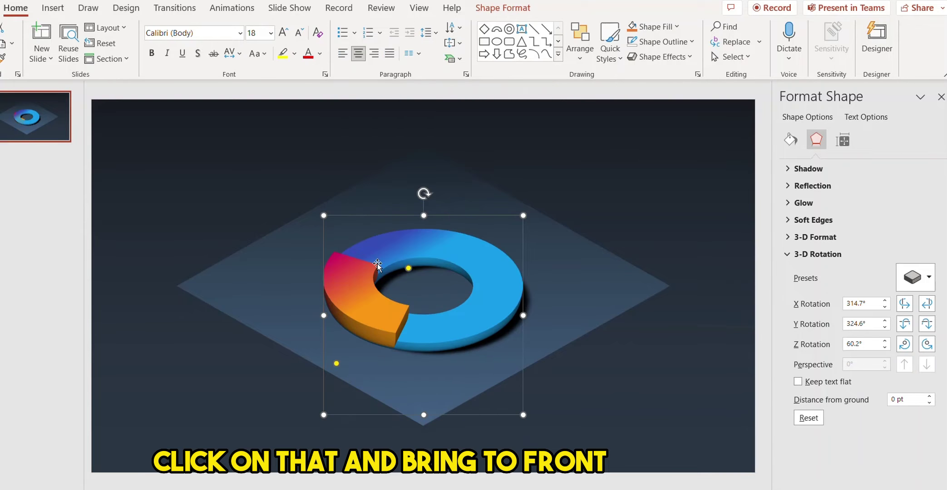
Reposition the black donut horizontally centered and slightly below the colored donut as its shadow, and deselect it.
click(509, 338)
drag(507, 337, 496, 342)
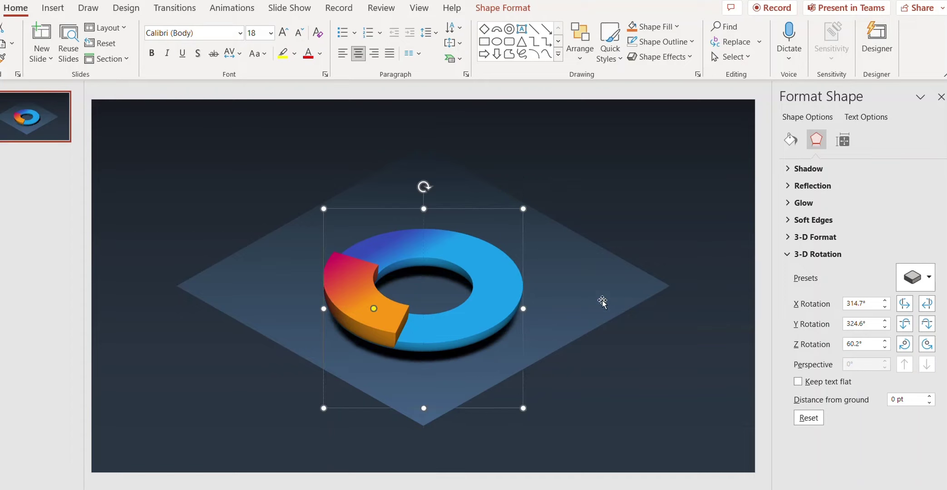
click(661, 237)
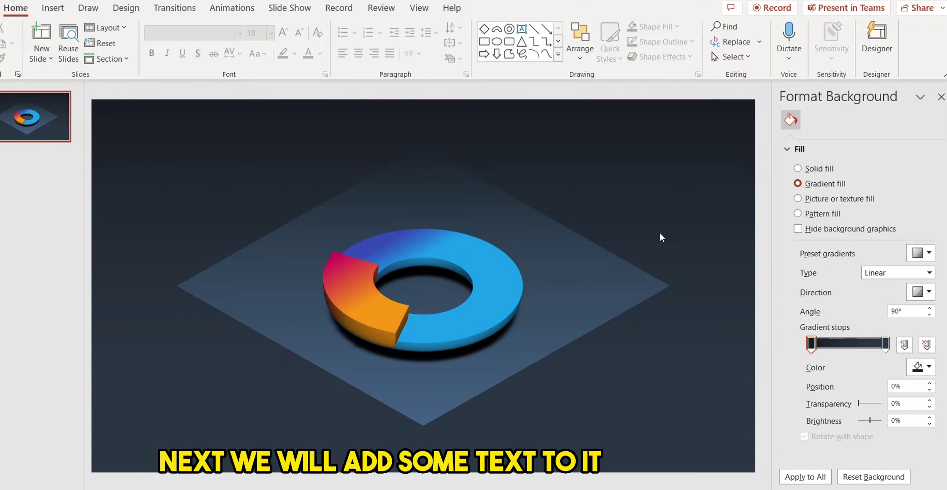
Insert a text box in the slide's upper-left area containing "TARGET ACHIEVED".
click(52, 8)
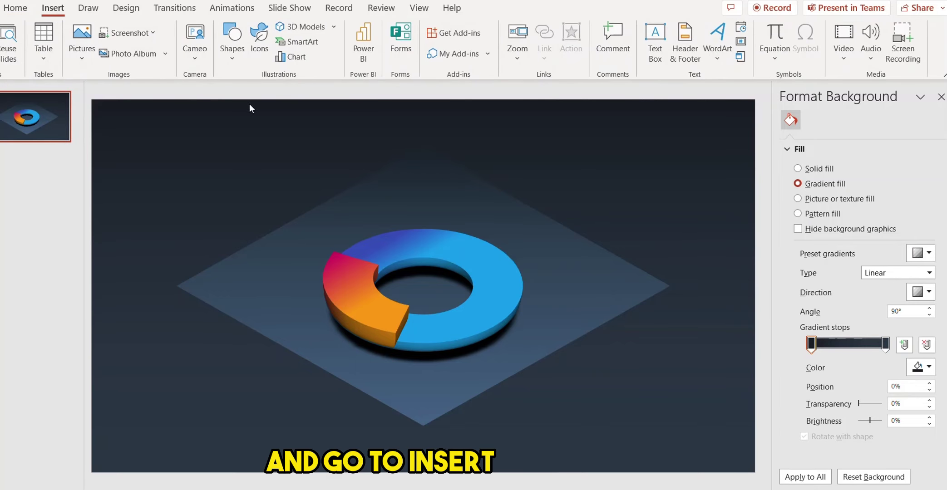
click(655, 43)
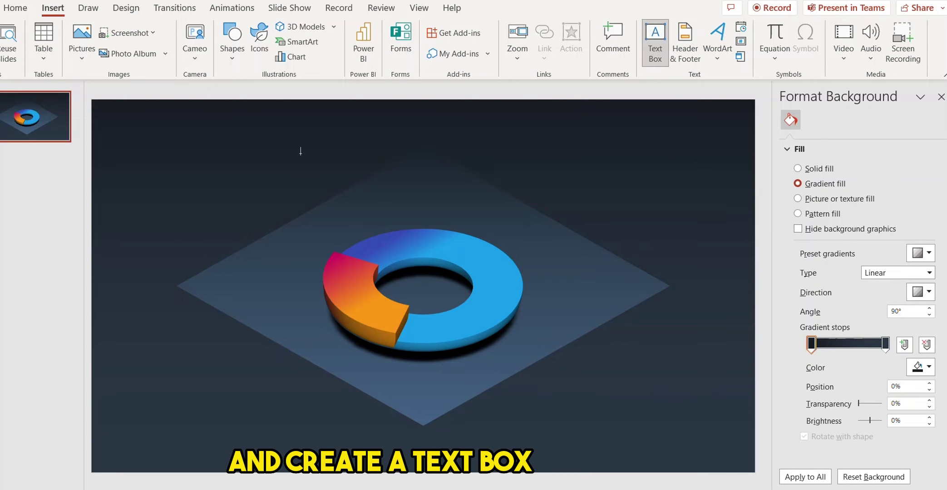
drag(155, 135, 289, 194)
text(TAR)
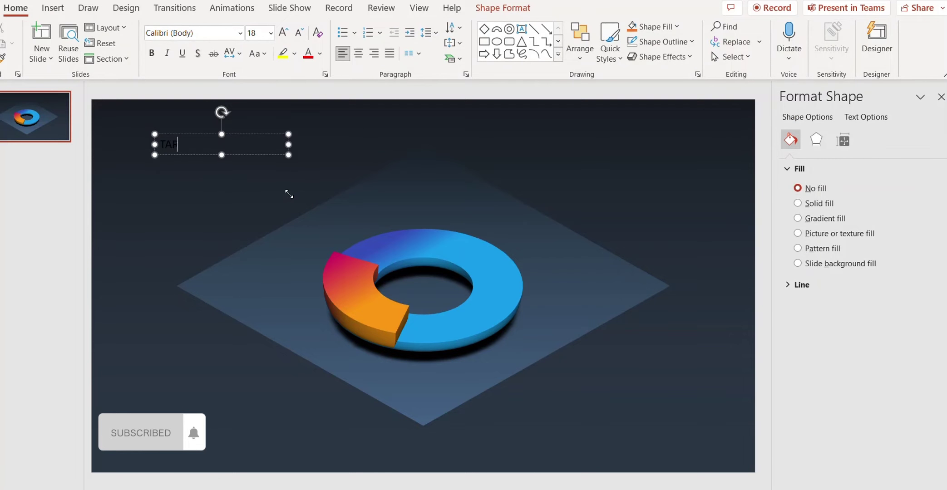
text(GET ACHIEVED)
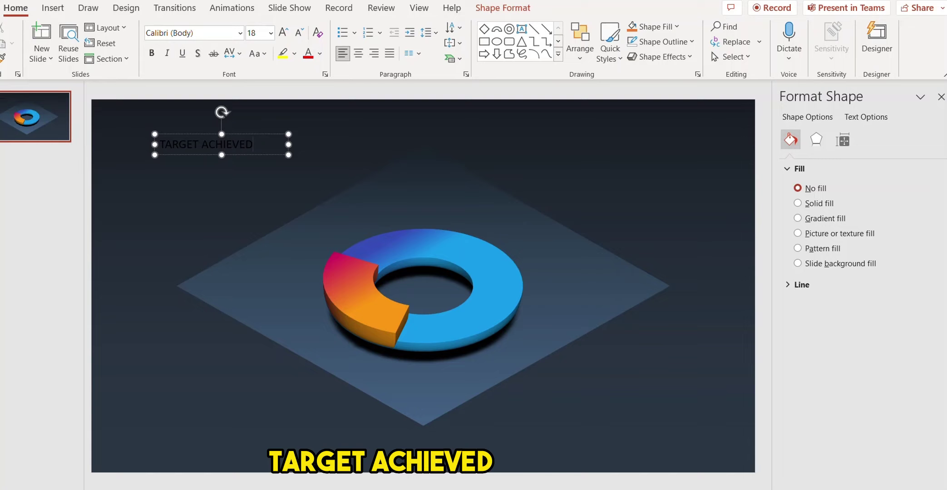
Make the TARGET ACHIEVED text white and bold.
key(ctrl+a)
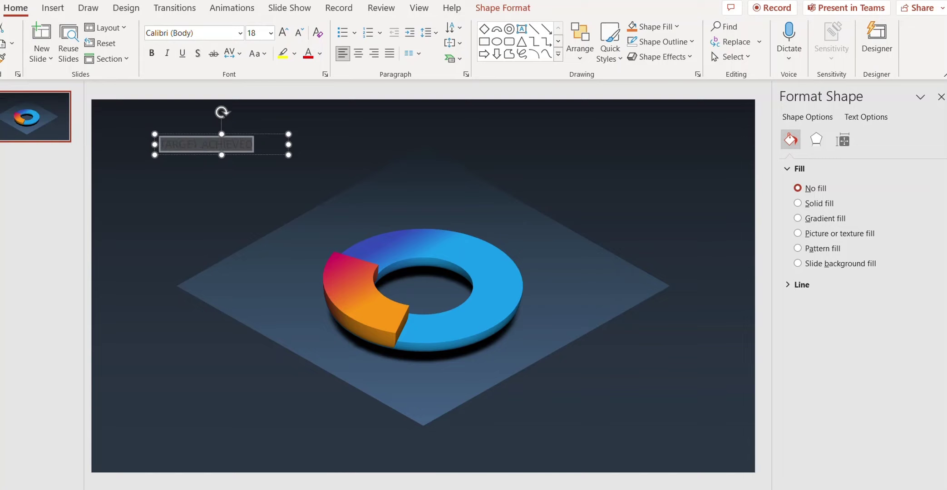
click(320, 53)
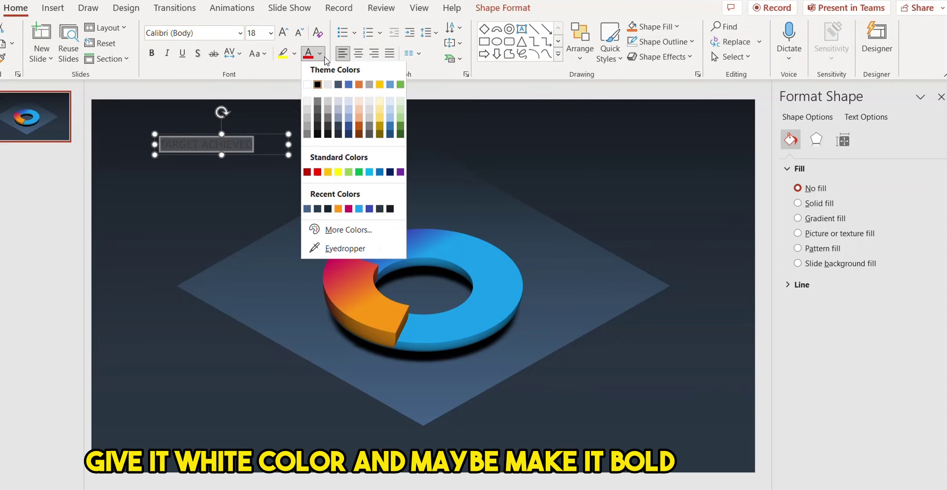
click(307, 88)
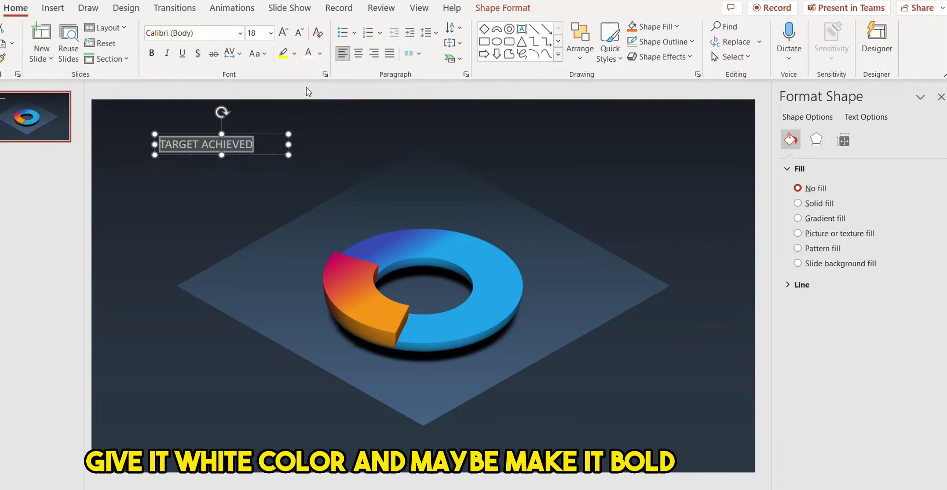
click(152, 54)
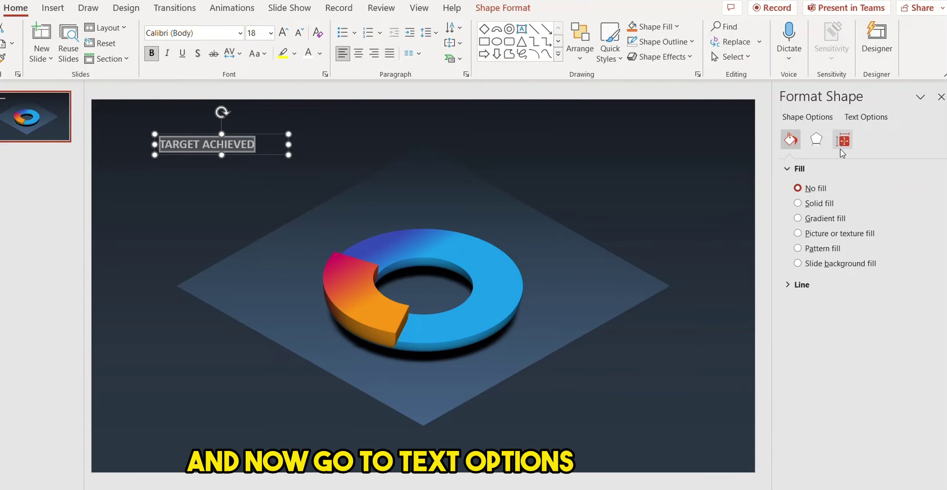
Apply the first Neutral lighting preset to the TARGET ACHIEVED text in its 3-D text format.
click(865, 119)
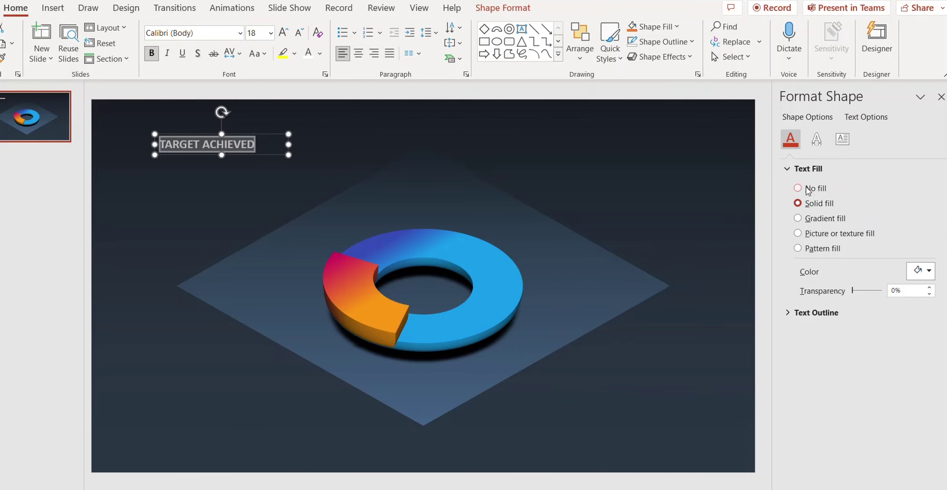
click(816, 140)
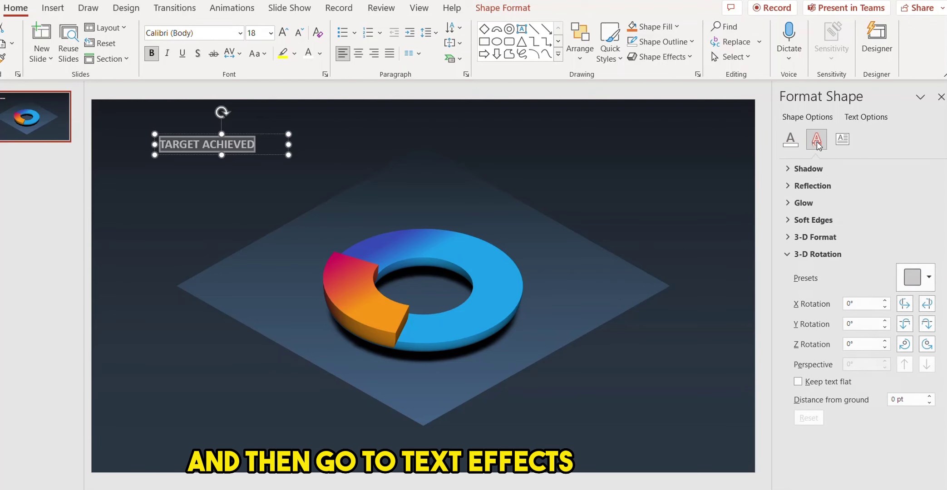
click(792, 254)
click(784, 238)
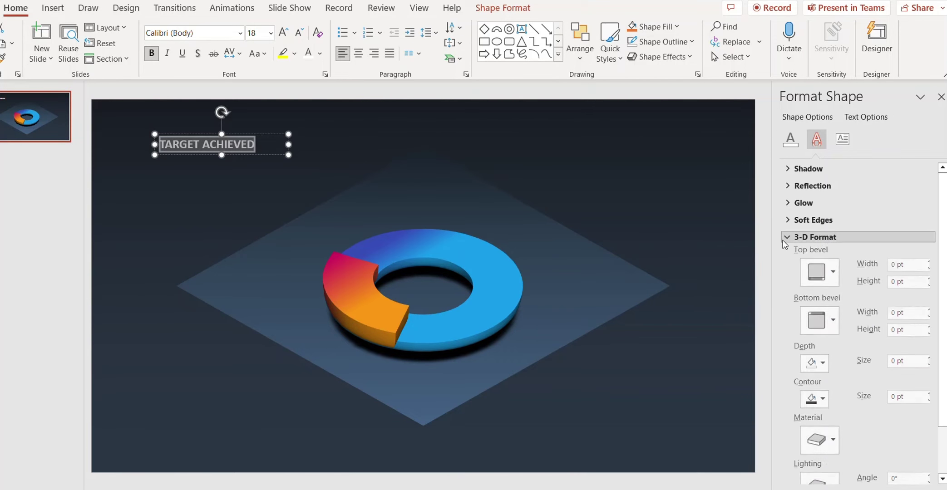
scroll(809, 312, down, 2)
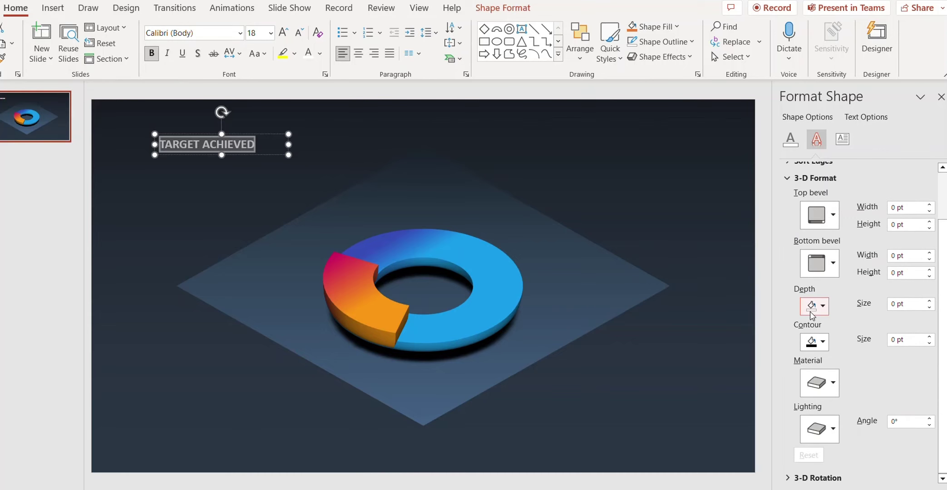
click(810, 437)
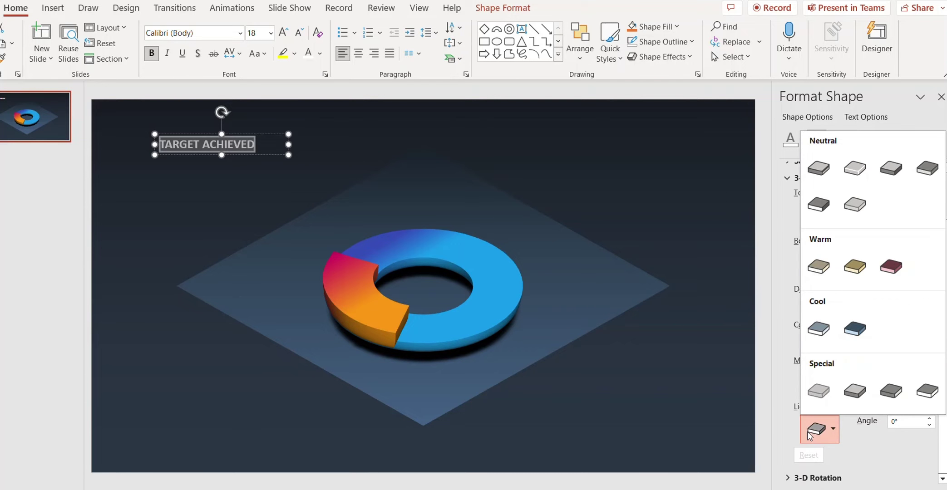
click(820, 171)
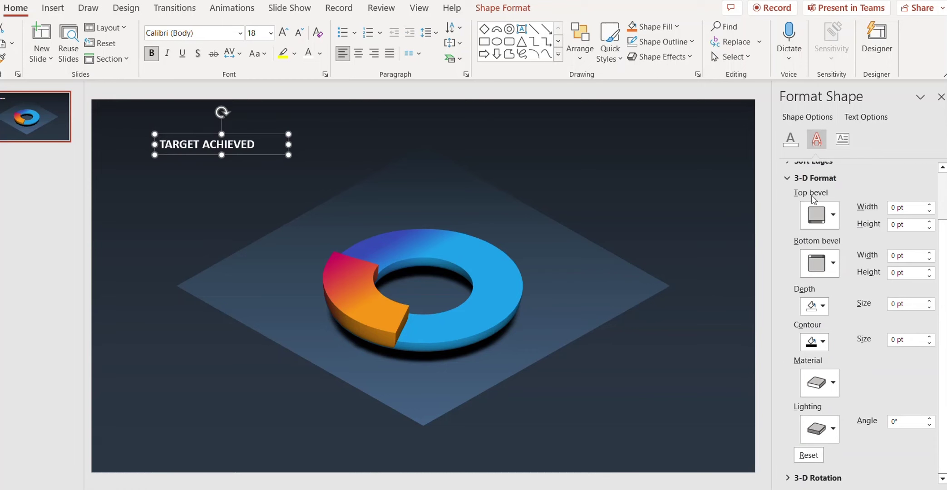
Give the TARGET ACHIEVED text the third Parallel 3-D rotation preset, with the isometric top face up.
click(786, 179)
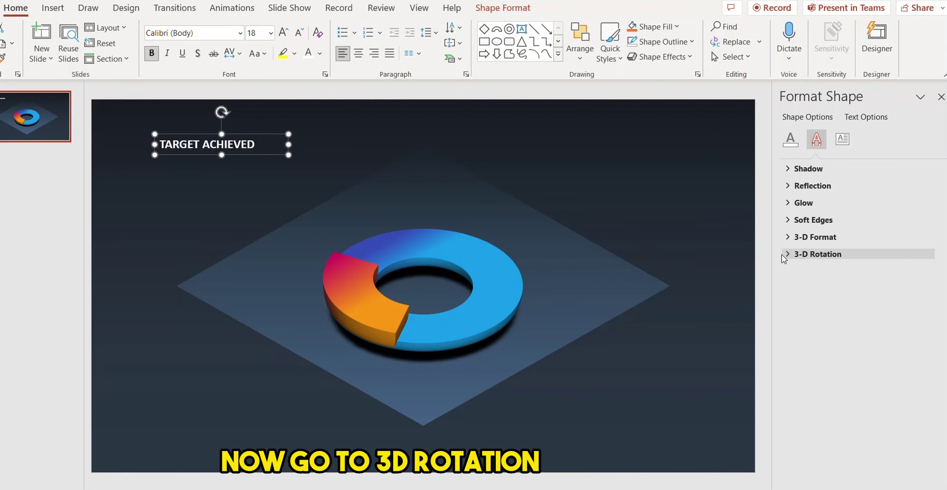
click(784, 256)
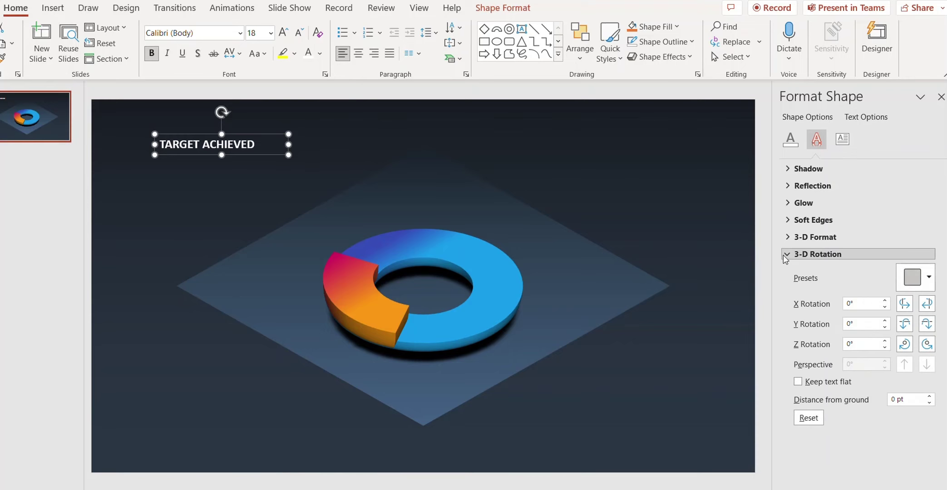
click(919, 289)
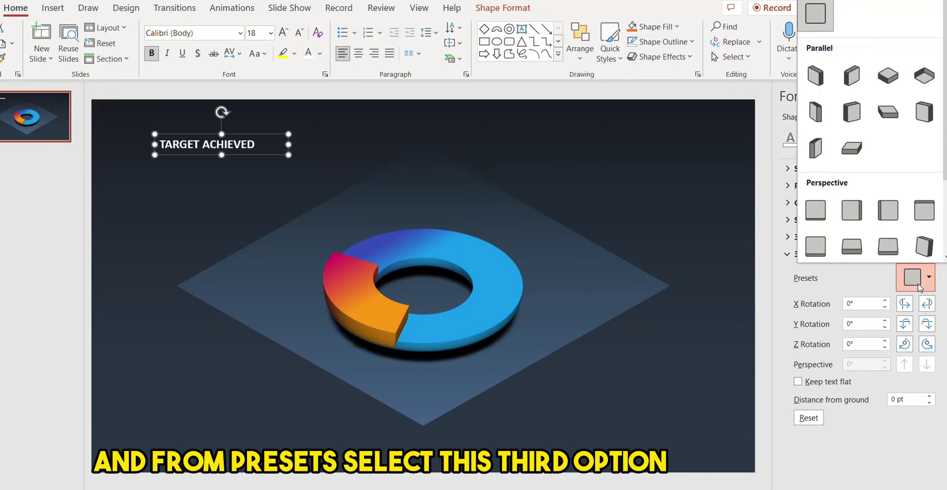
click(894, 86)
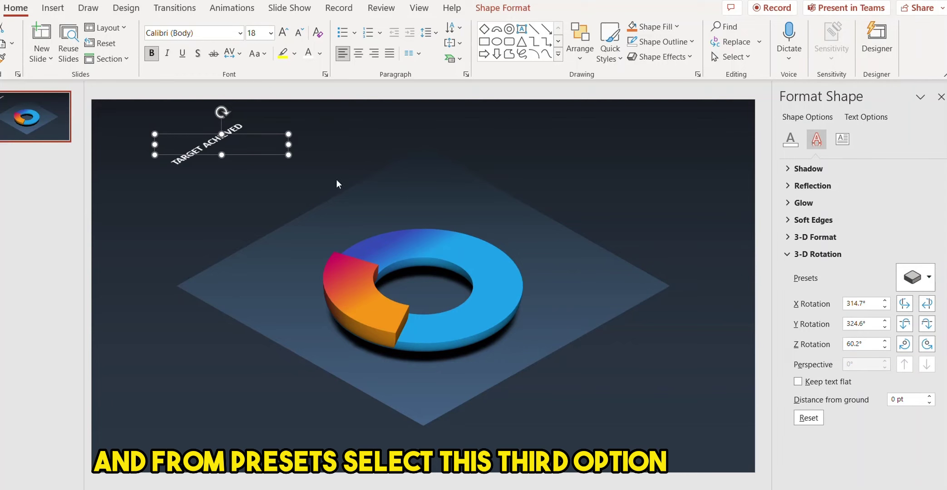
Move the label onto the diamond's upper-left edge, enlarge its text to 32 pt, and widen the box to fit one line.
drag(251, 151, 348, 231)
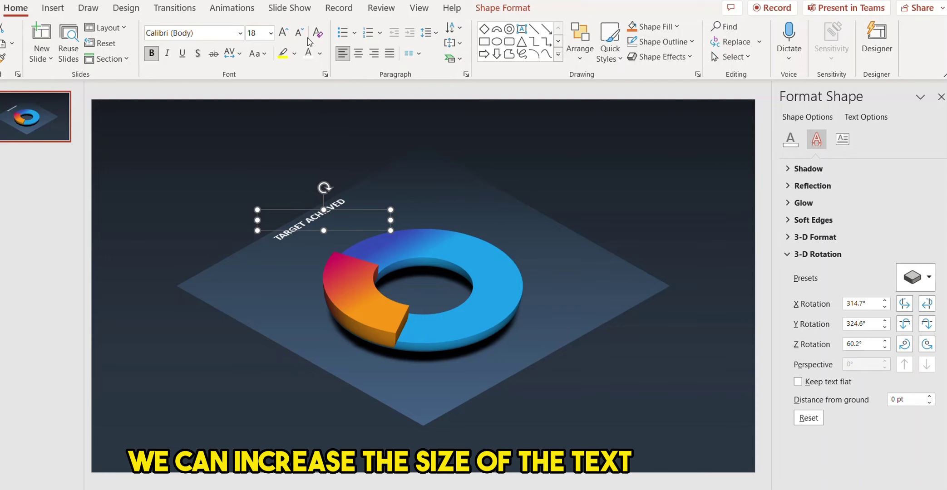
click(283, 34)
click(283, 33)
click(284, 33)
click(283, 33)
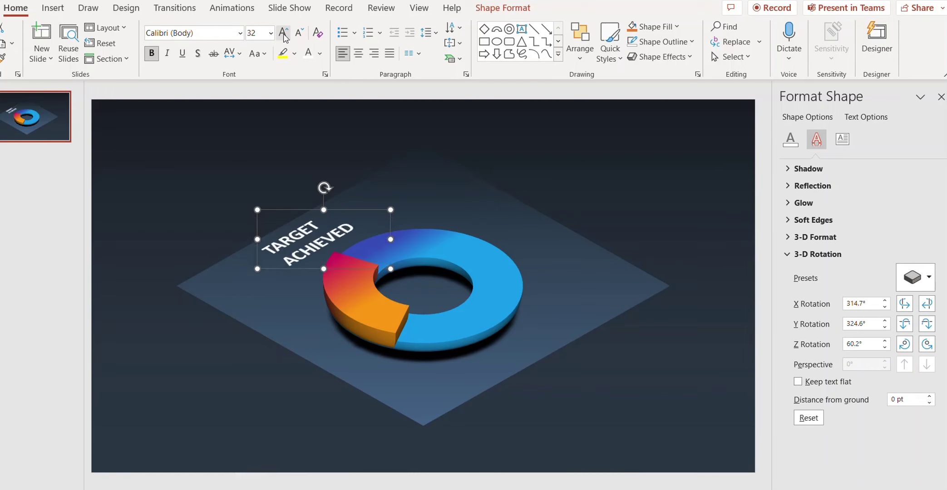
drag(390, 240, 441, 226)
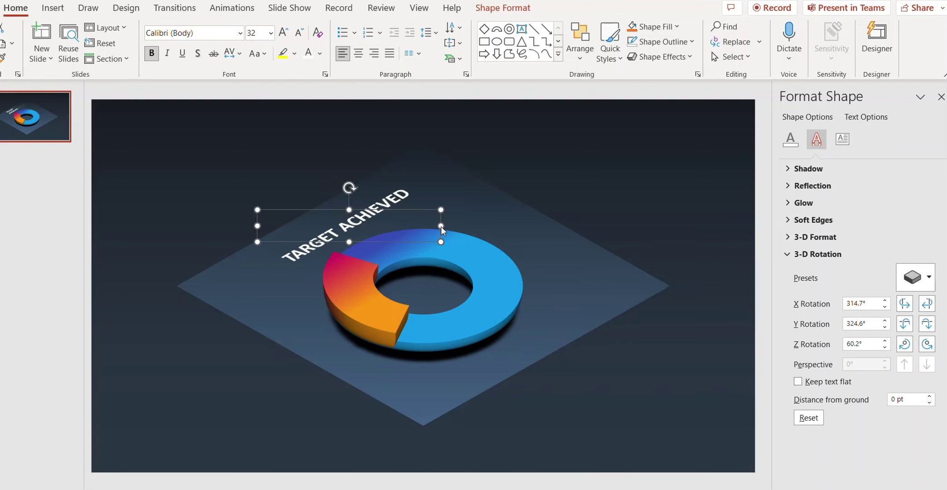
Move the TARGET ACHIEVED label closer to the diamond's upper-left edge and duplicate it.
drag(370, 209, 348, 201)
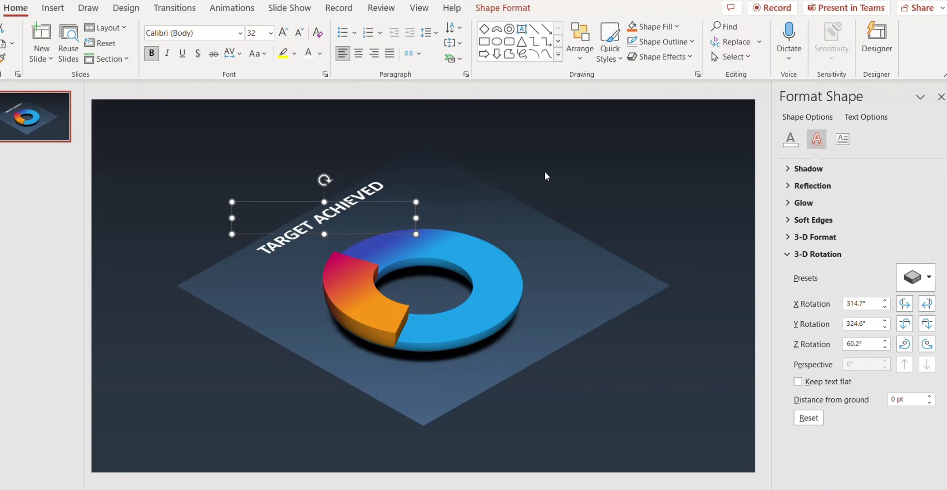
click(515, 164)
click(373, 196)
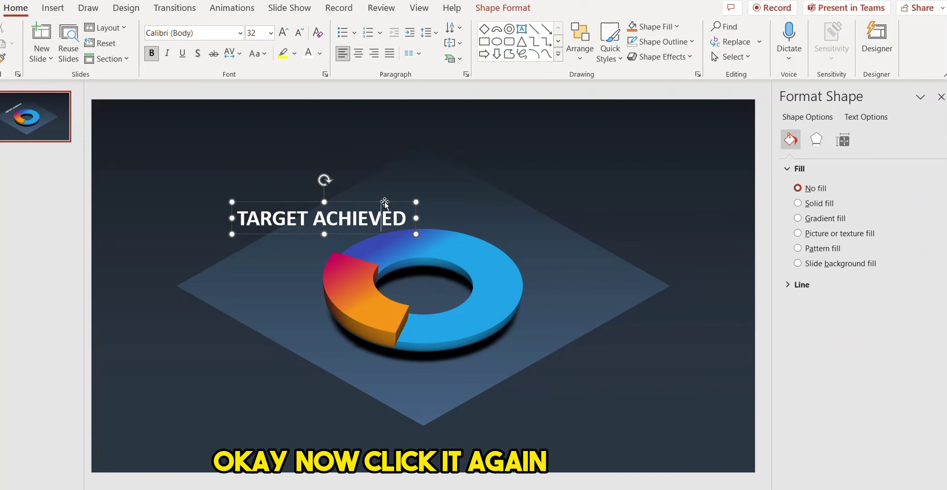
click(384, 202)
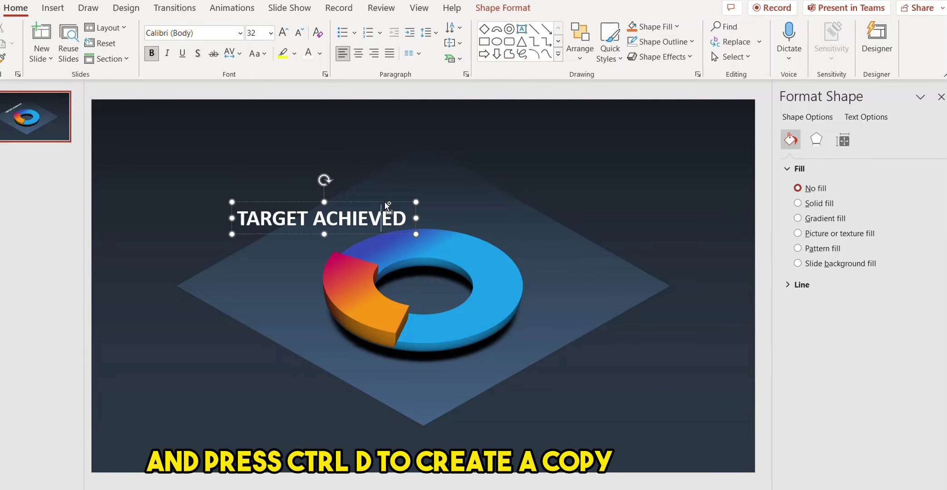
click(381, 202)
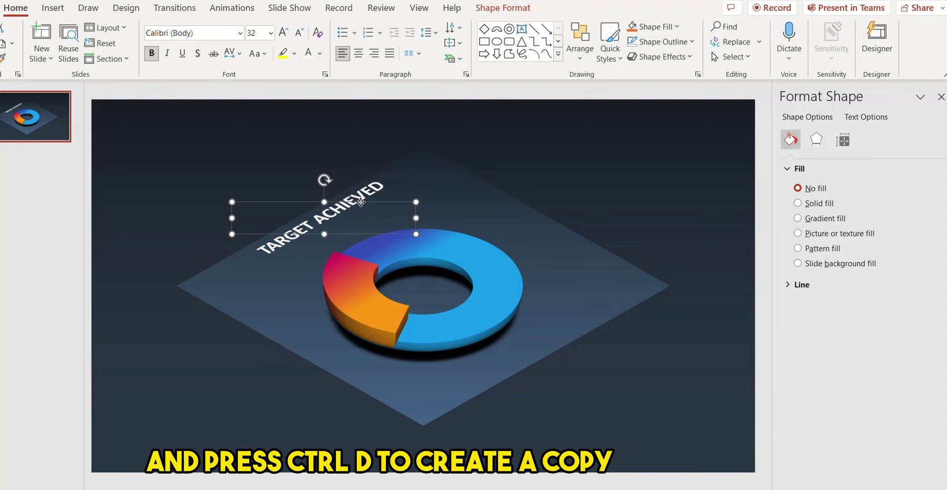
key(ctrl+d)
Change the duplicated label's text to 95% and place it in the donut hole.
click(351, 230)
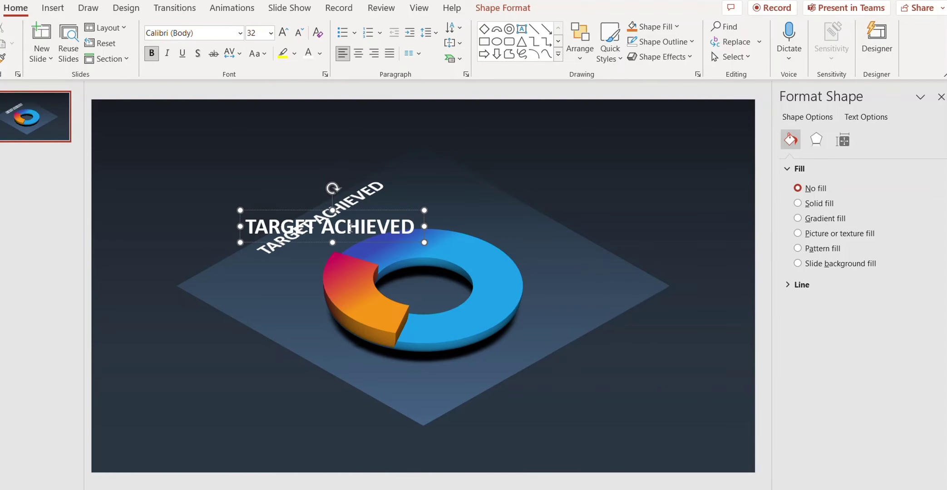
triple_click(350, 229)
text(95)
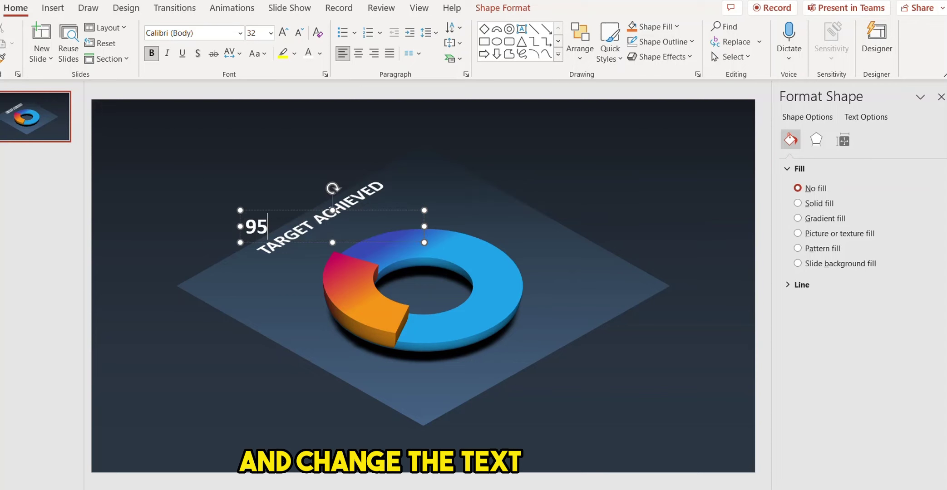
text(%)
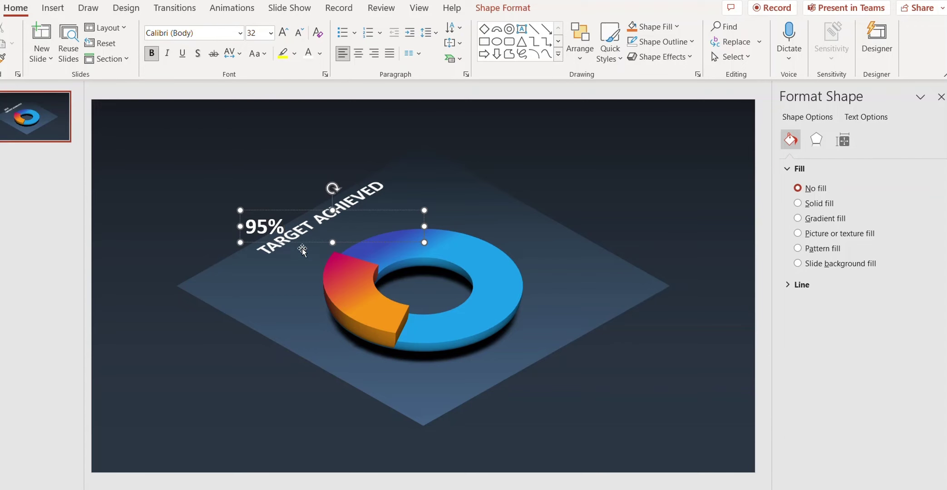
drag(301, 246, 459, 306)
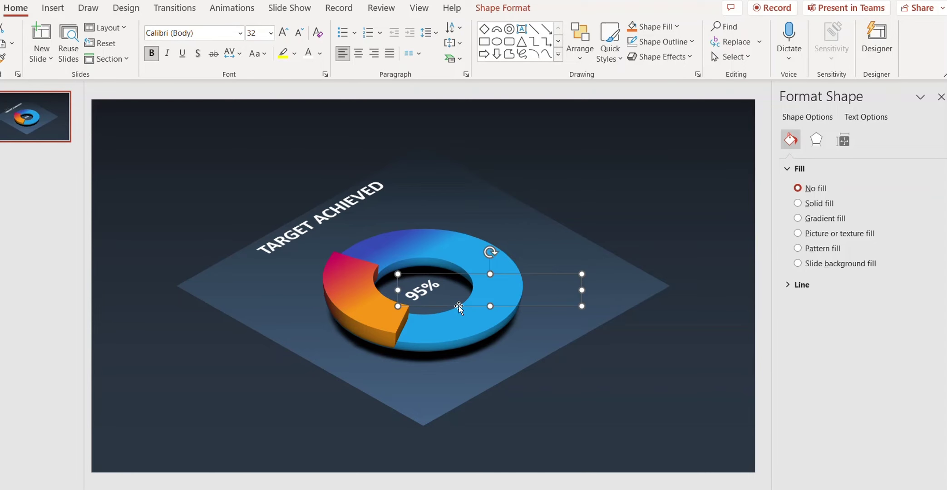
click(620, 215)
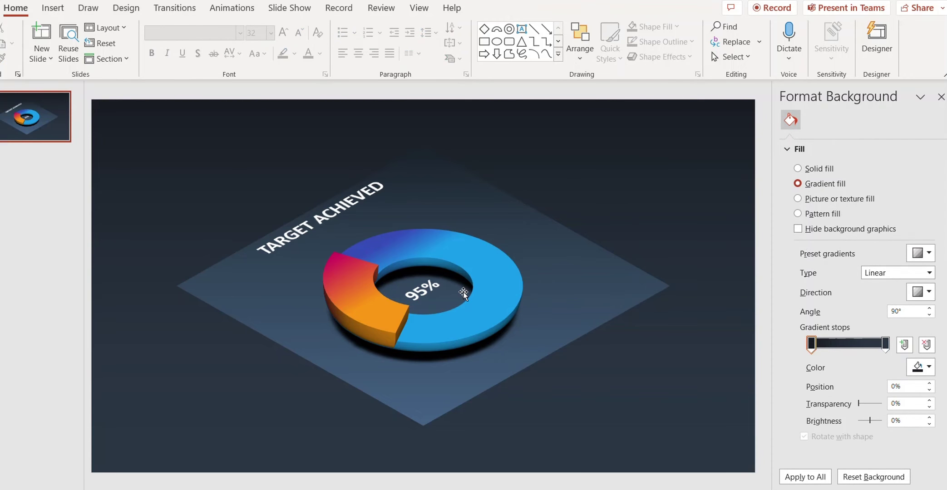
Draw a vertical line about 2.82" tall from the donut hole to above the diamond and color it white.
click(52, 8)
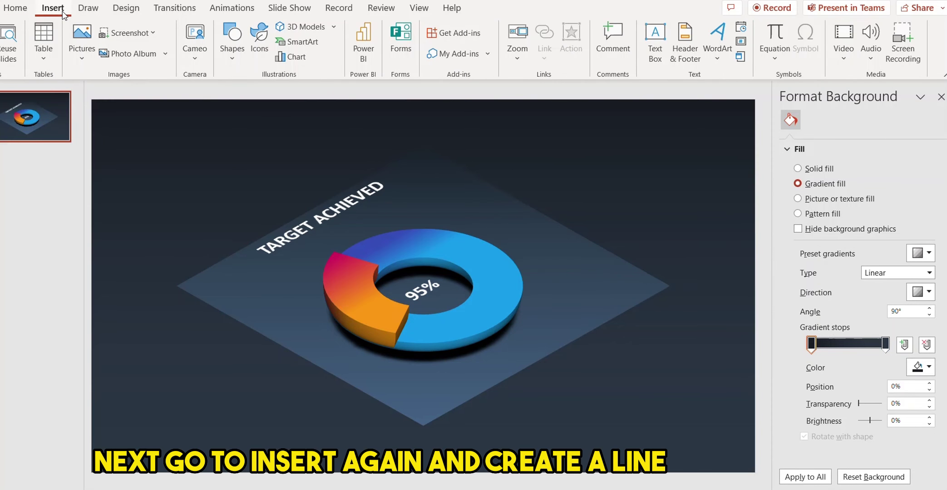
click(231, 41)
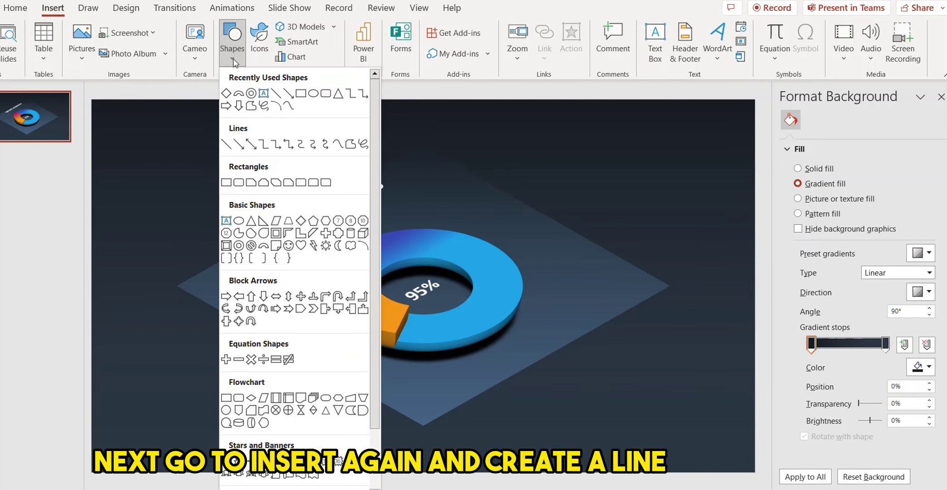
click(230, 144)
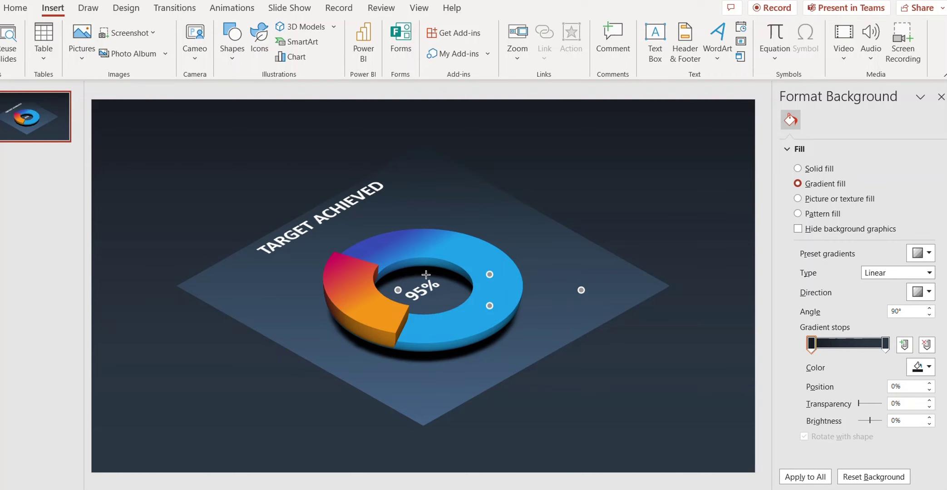
drag(426, 274, 423, 134)
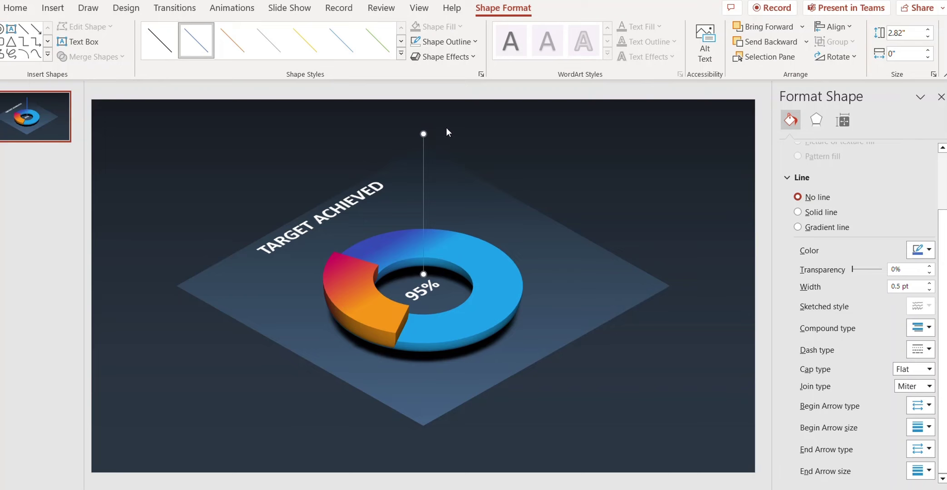
click(445, 41)
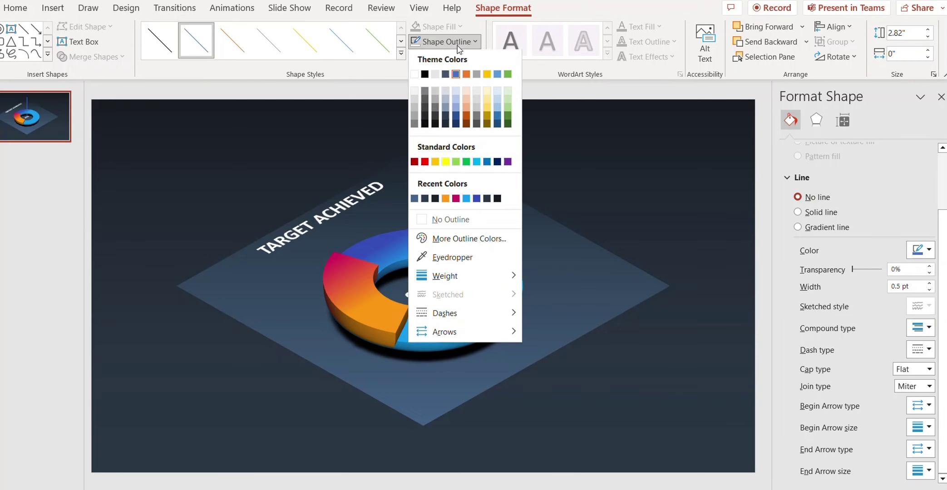
click(414, 75)
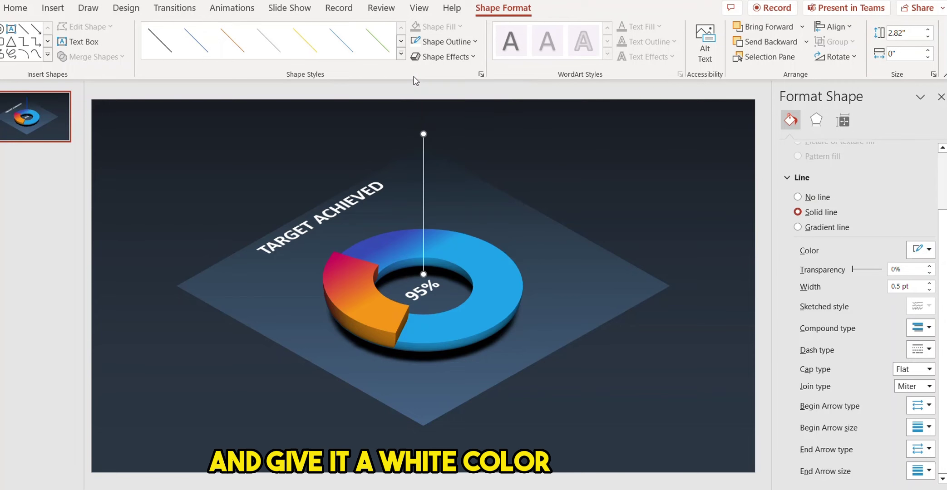
Add a text box reading "Add details here" in an empty area of the slide above the diamond's upper-left edge.
click(53, 8)
click(657, 37)
drag(168, 133, 283, 176)
text(Add details)
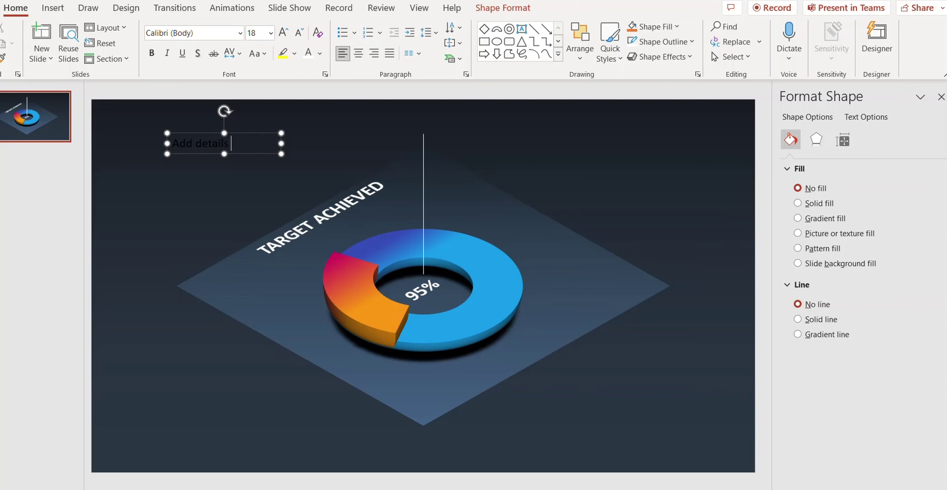
text( here)
Make the "Add details here" text white and centered, and place it on two lines above the vertical line.
key(ctrl+shift+Left)
key(ctrl+shift+Left)
key(ctrl+shift+Left)
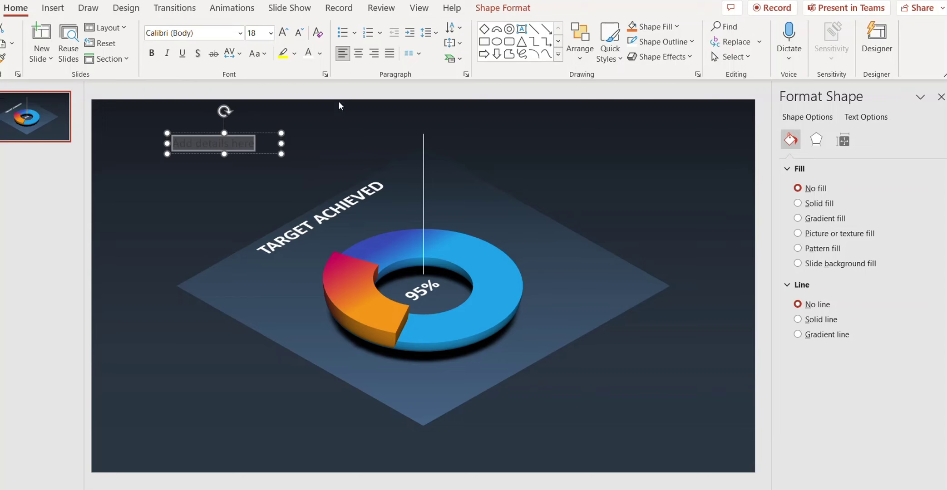
click(308, 59)
drag(281, 146, 444, 137)
click(358, 53)
click(697, 213)
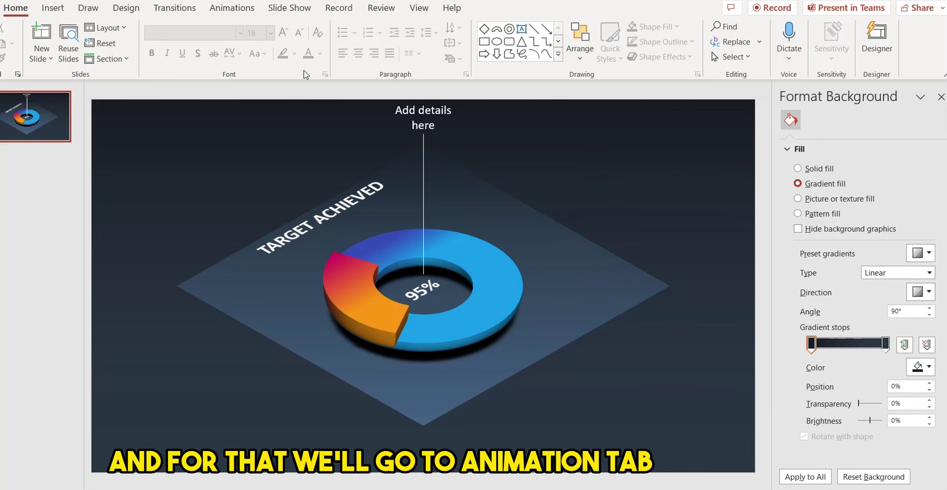
Show the list of slide animations, add a Basic Zoom entrance effect to the donut, and preview it.
click(230, 17)
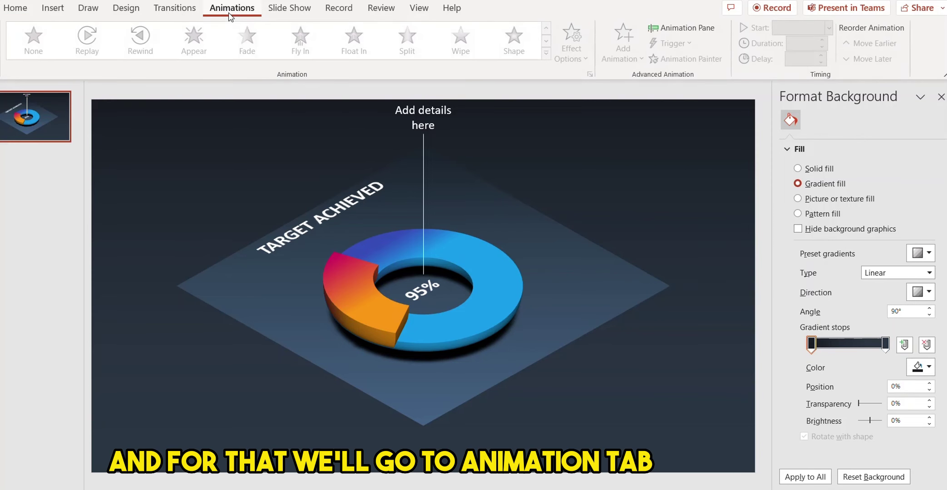
click(678, 30)
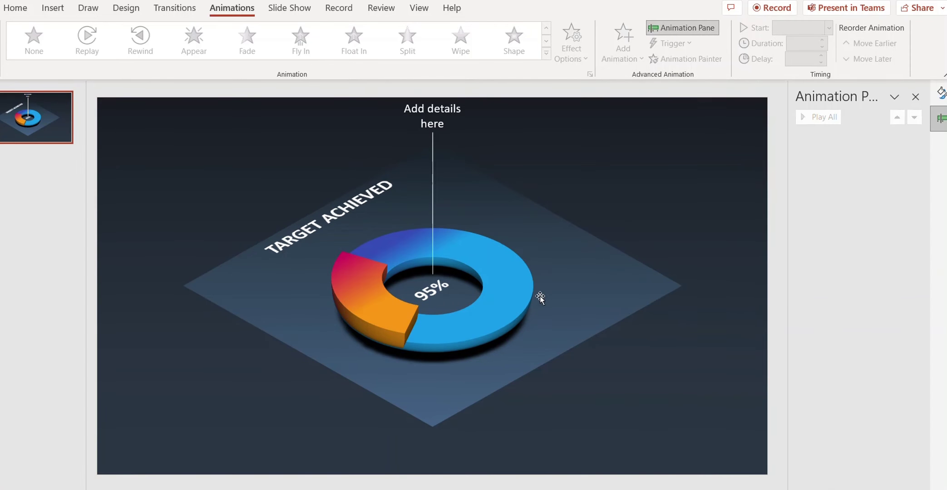
click(527, 264)
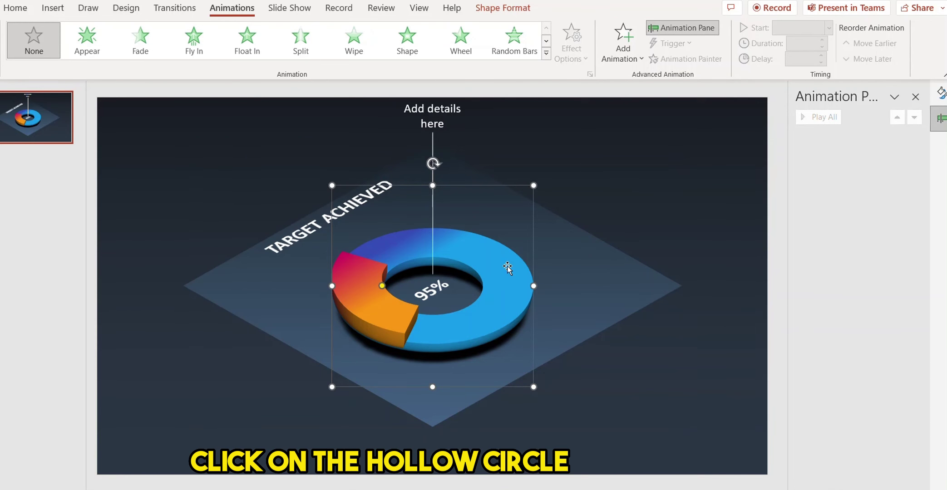
click(629, 57)
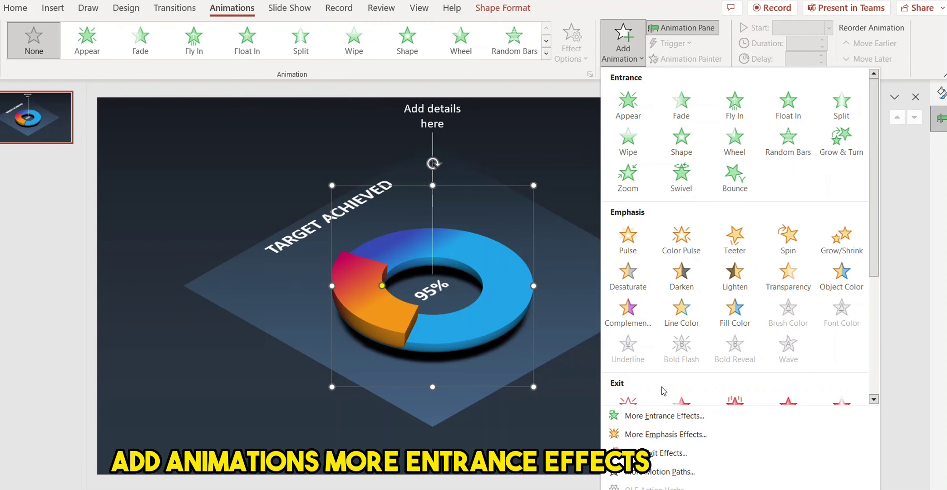
click(655, 422)
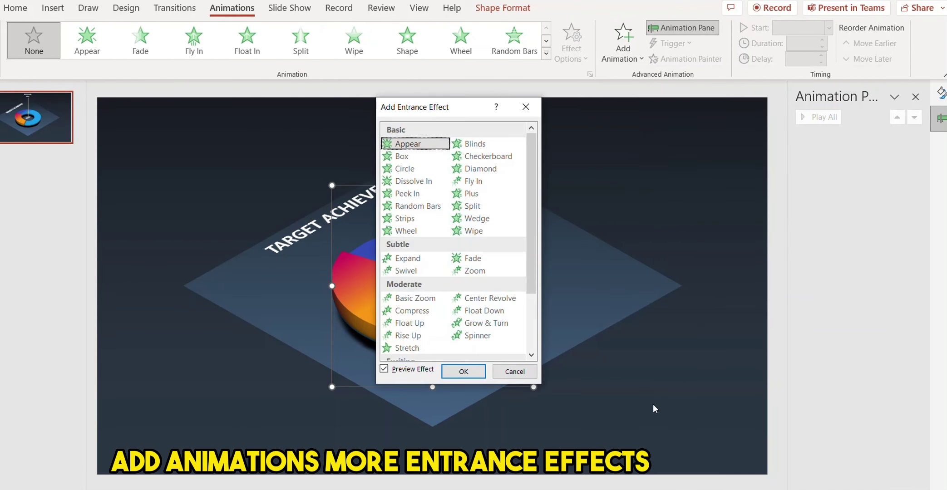
click(407, 298)
click(472, 371)
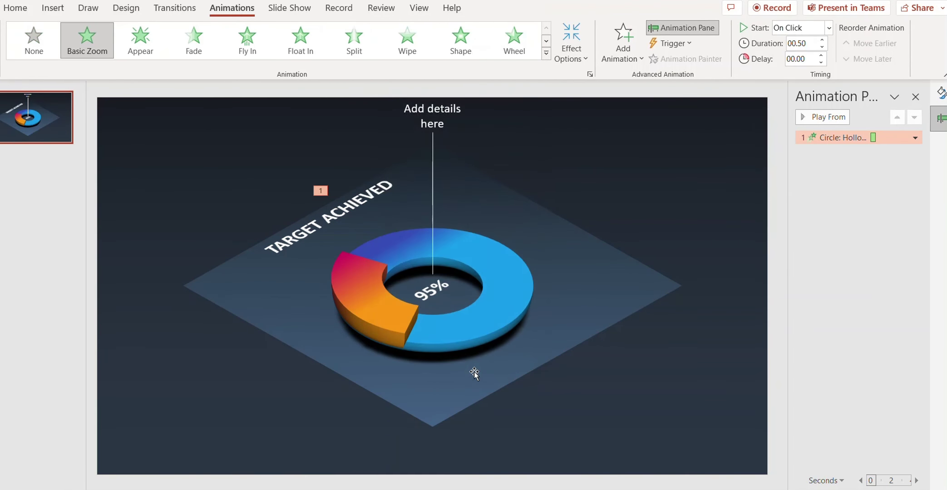
click(806, 119)
Add a Wipe entrance effect to the raised pink-orange arc.
click(360, 307)
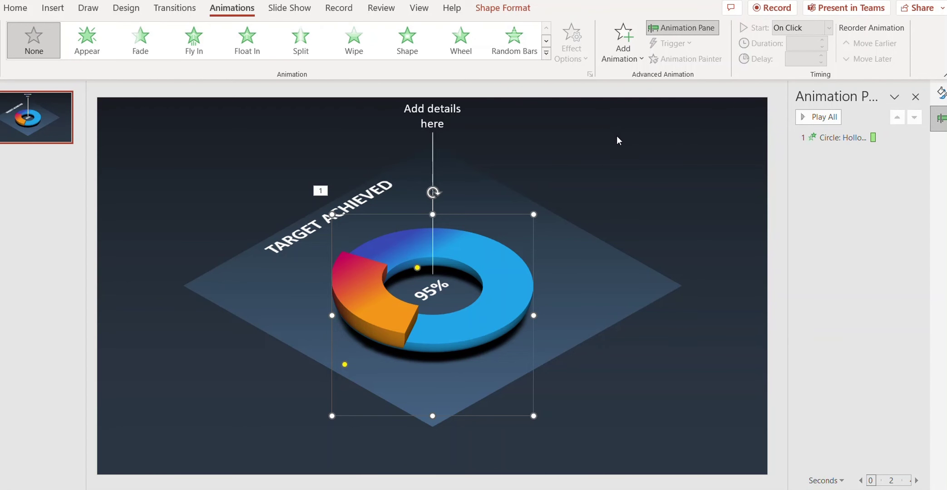
click(622, 63)
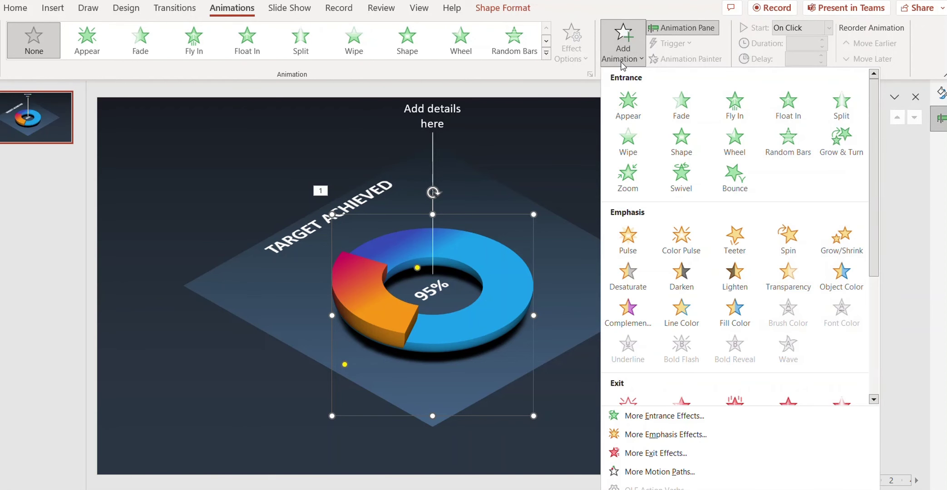
click(665, 416)
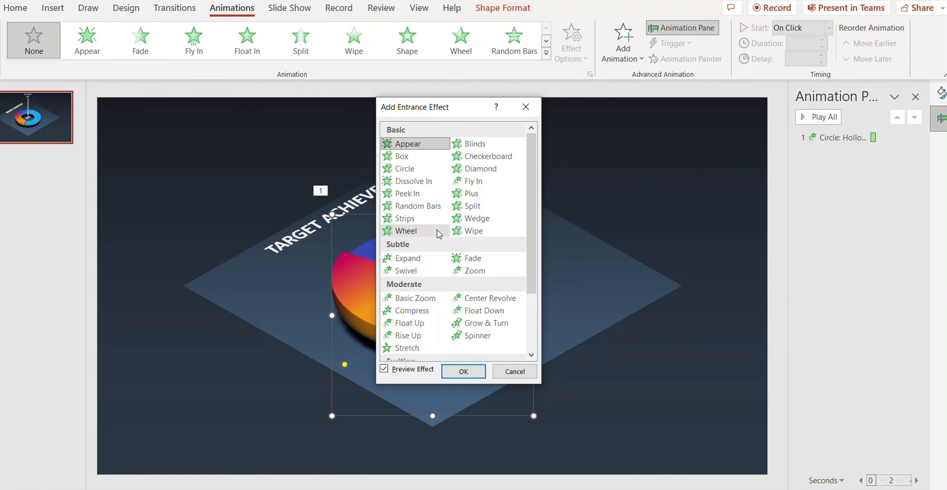
scroll(484, 210, down, 1)
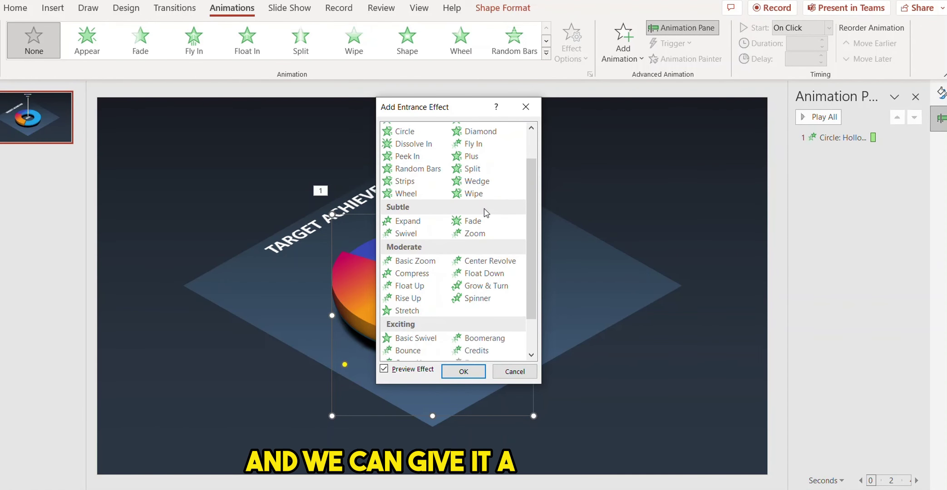
scroll(484, 212, down, 1)
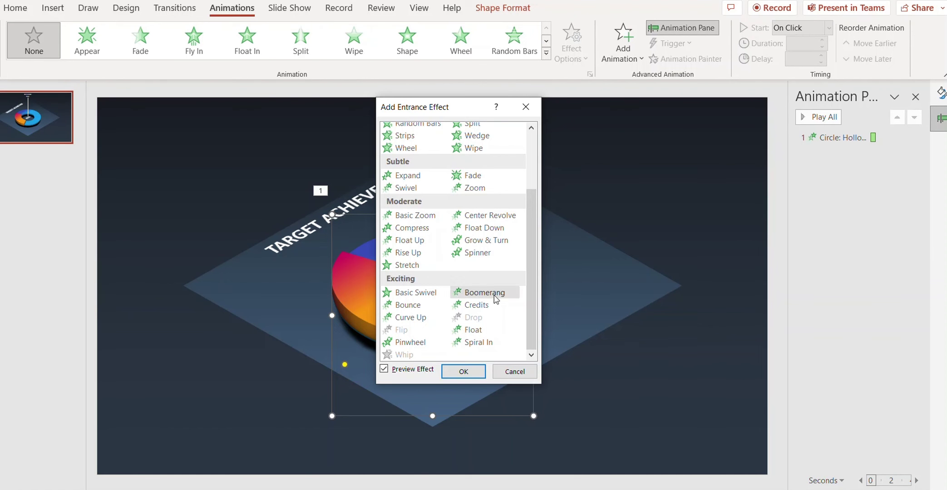
drag(535, 291, 535, 240)
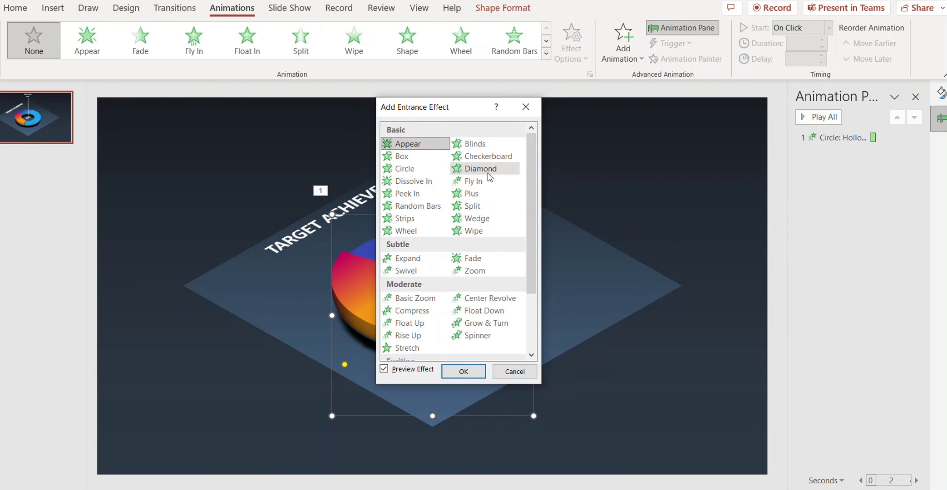
click(483, 232)
click(469, 372)
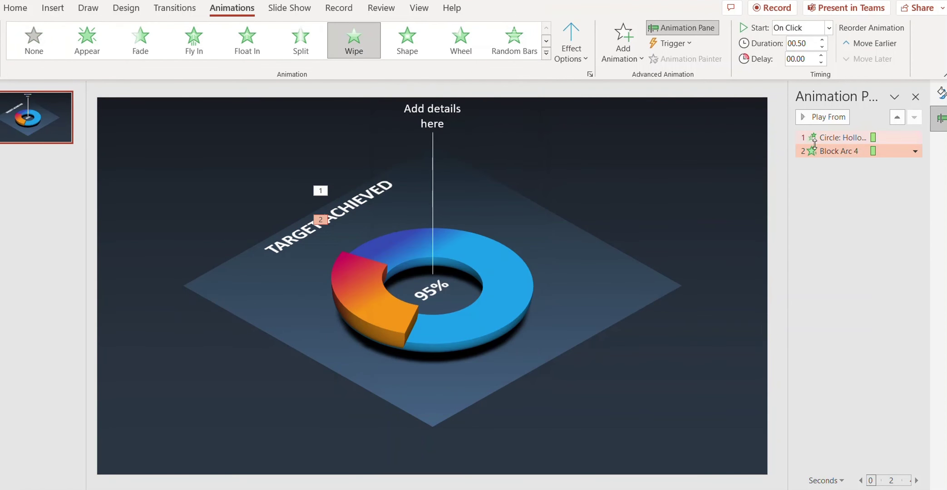
Set the arc's Wipe animation to start After Previous and preview the sequence from the donut's animation.
click(830, 28)
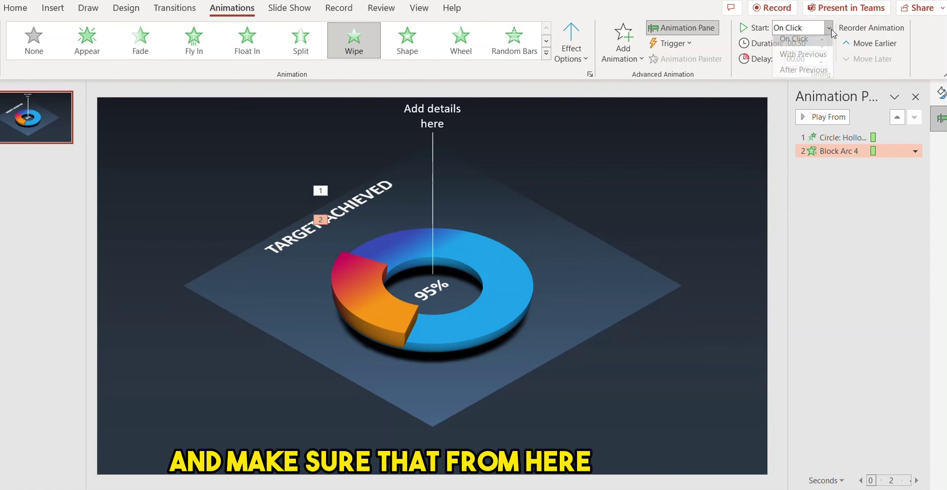
click(803, 69)
click(833, 138)
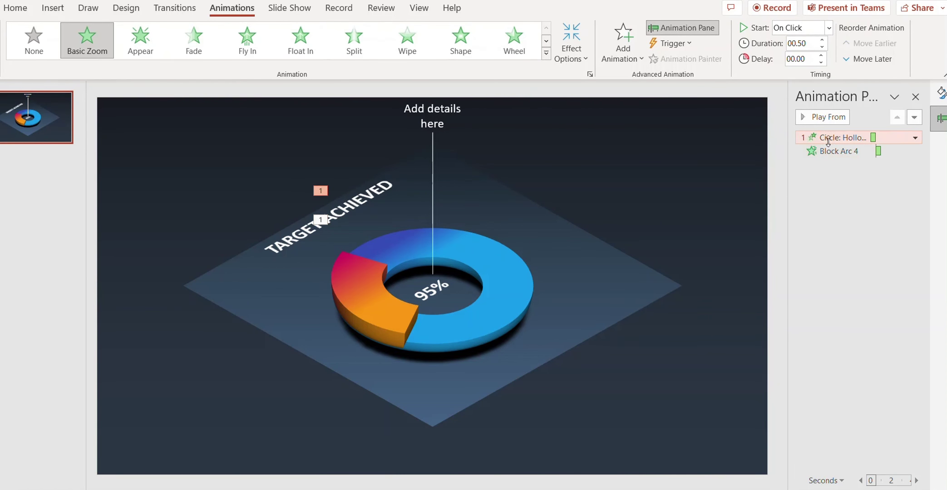
click(804, 118)
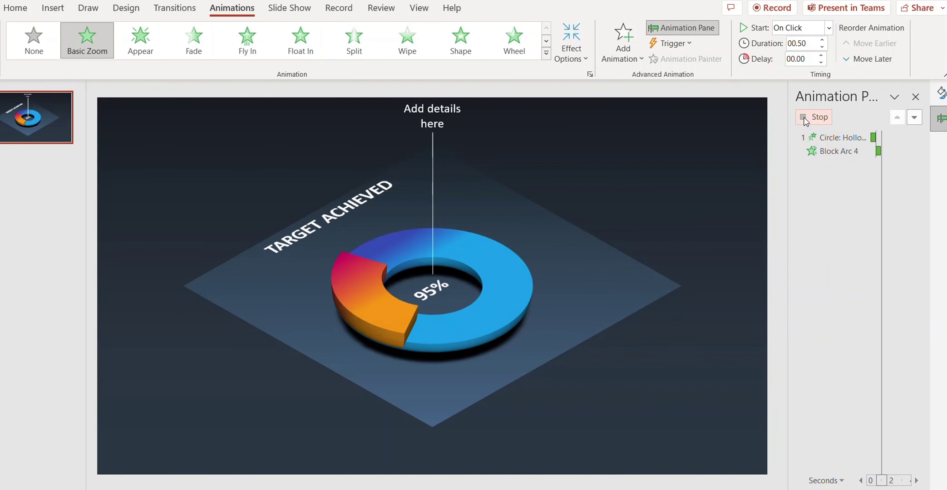
Add a Basic Zoom entrance effect to the 95% text in the donut's center.
click(429, 294)
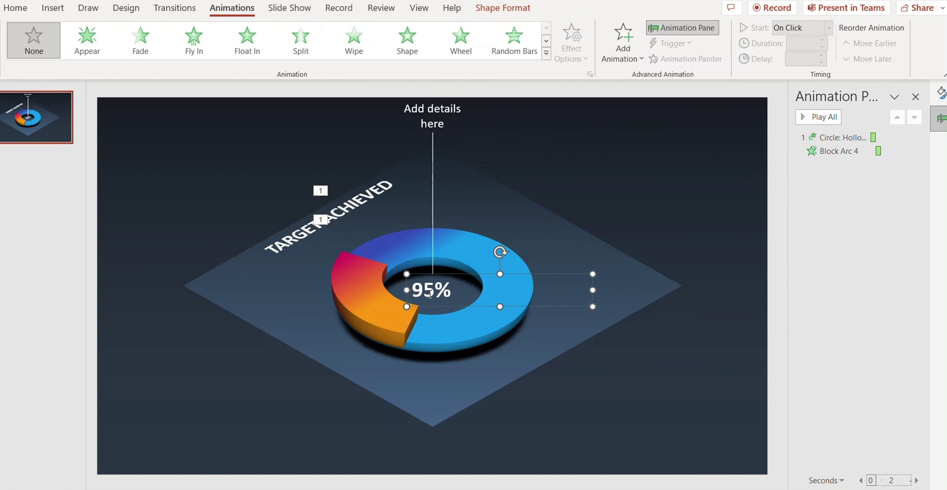
click(628, 58)
click(647, 418)
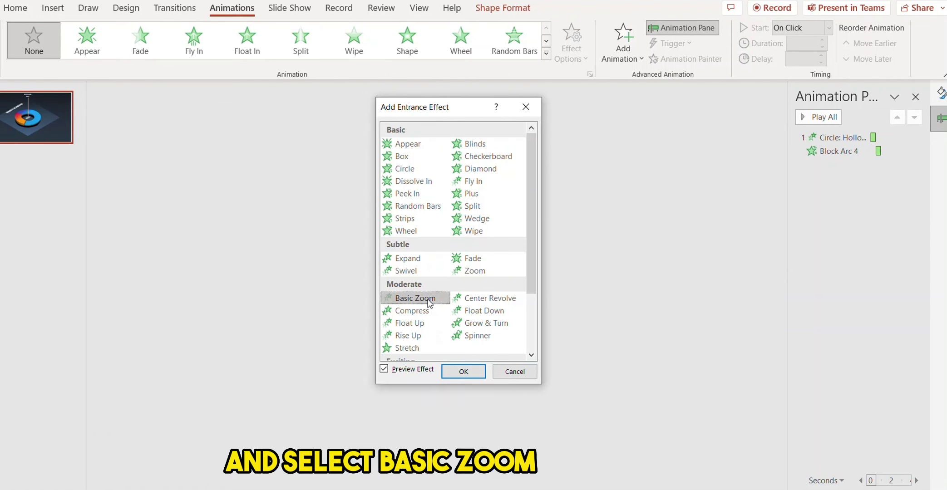
click(414, 298)
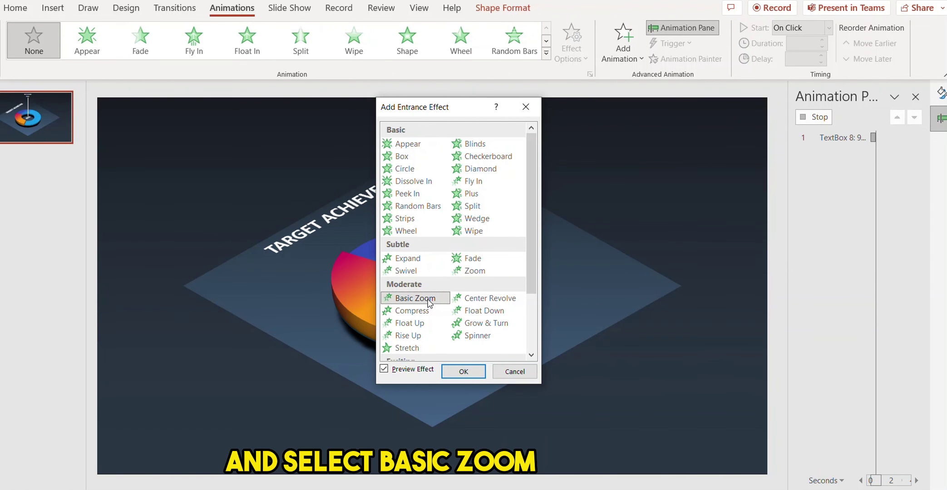
click(464, 371)
Set the 95% text's Basic Zoom to start After Previous and its zoom direction to Out.
click(828, 28)
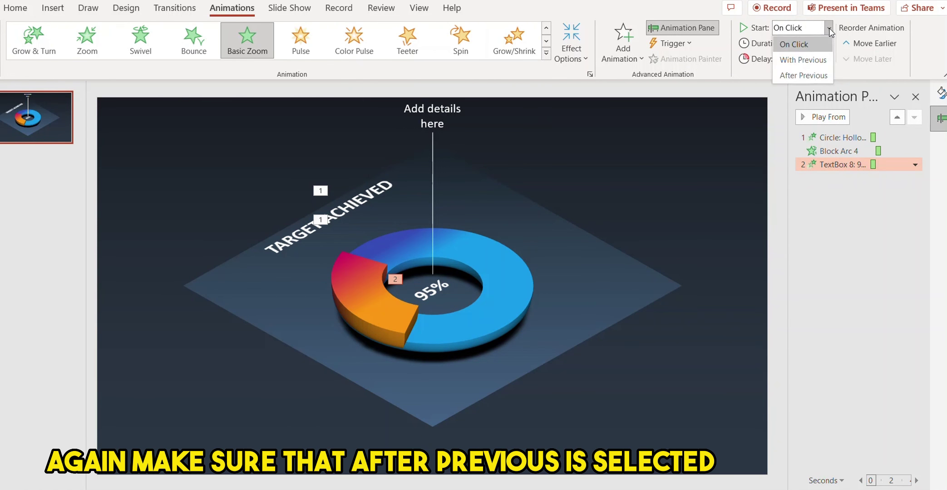
click(803, 76)
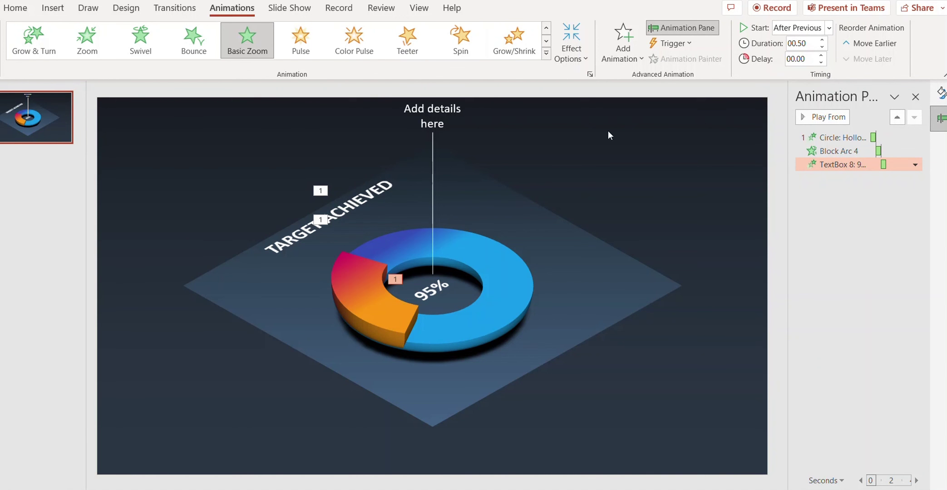
click(571, 57)
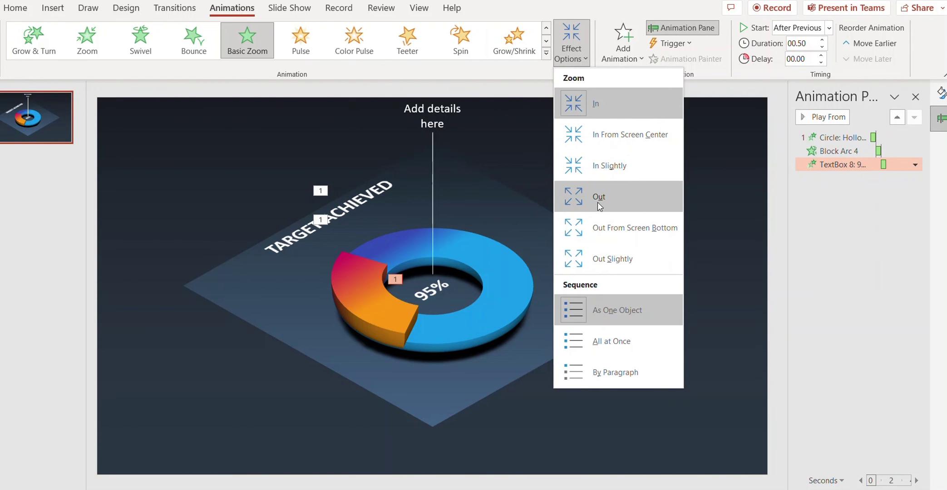
click(606, 200)
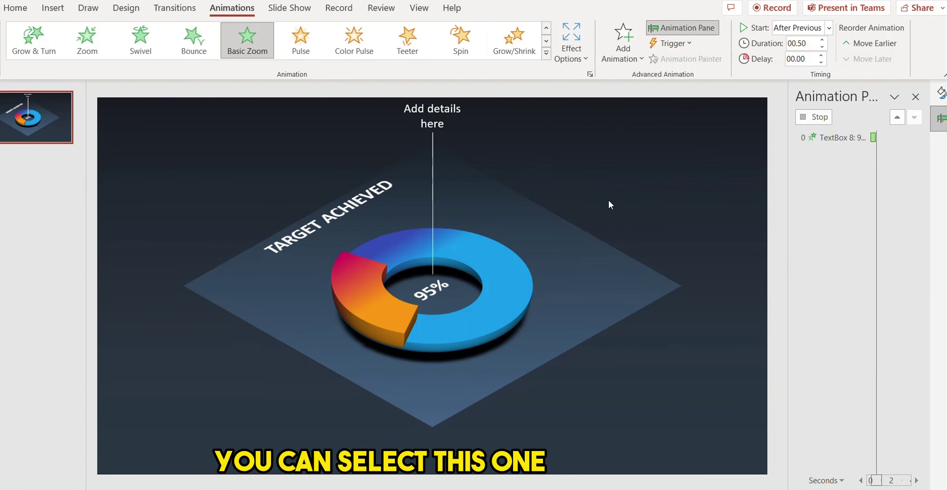
Add a Stretch entrance effect to the vertical line above the donut.
click(433, 149)
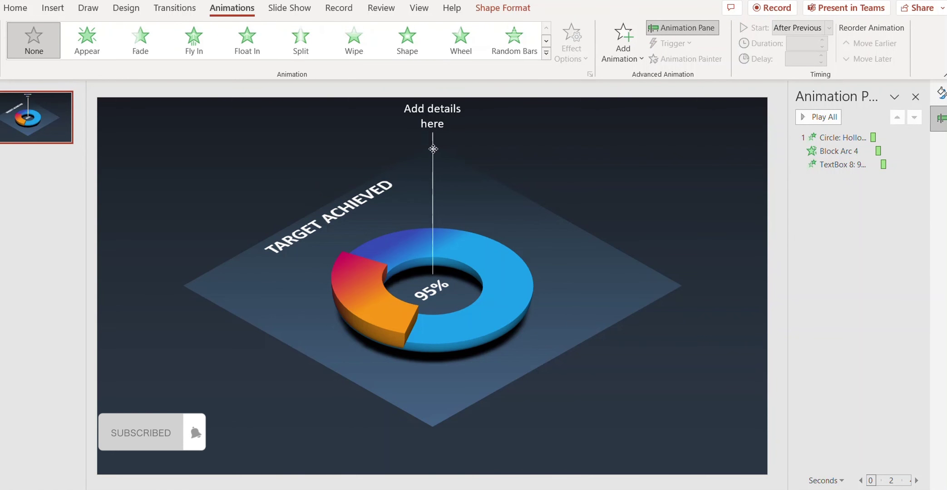
click(624, 55)
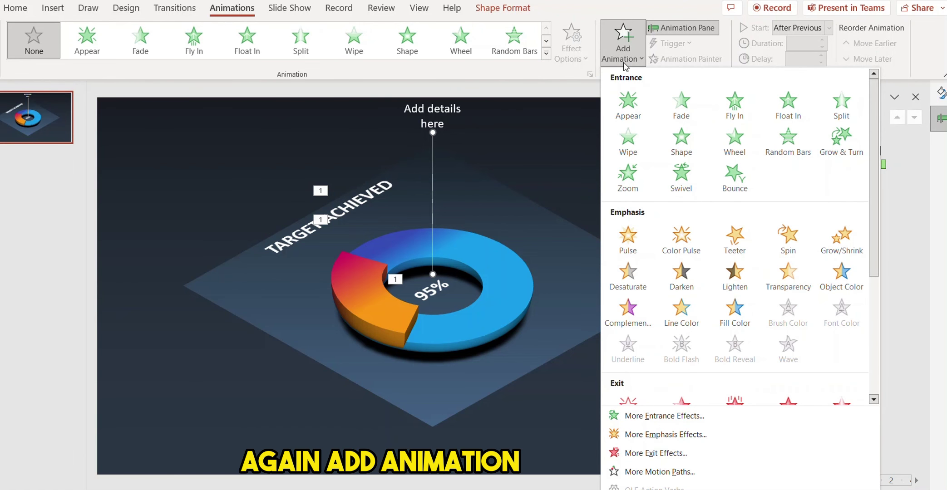
click(677, 420)
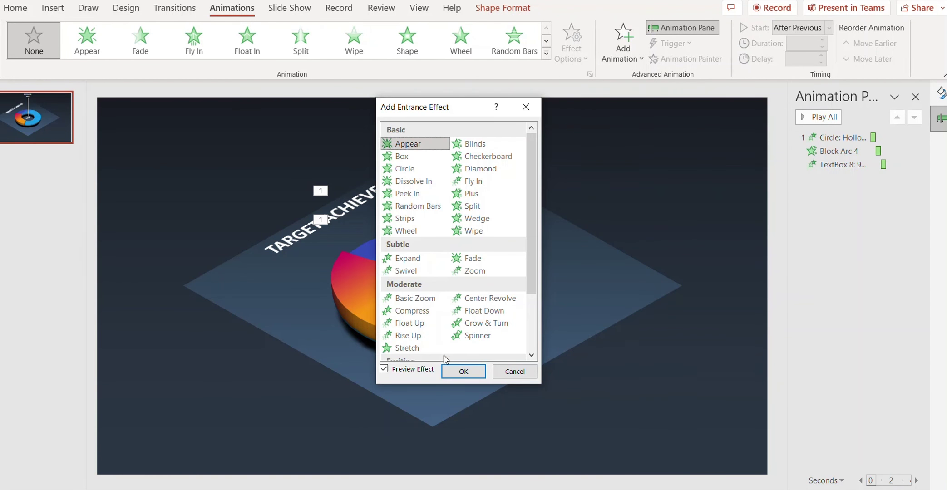
click(417, 349)
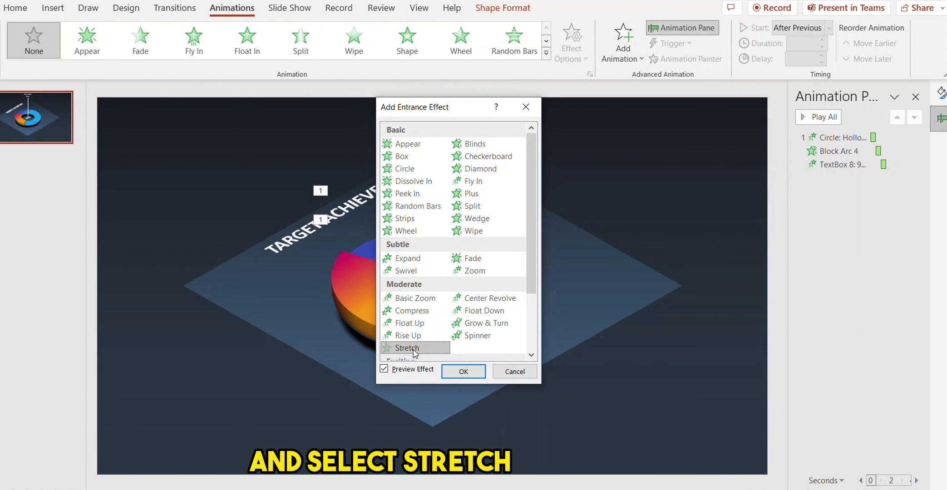
click(463, 372)
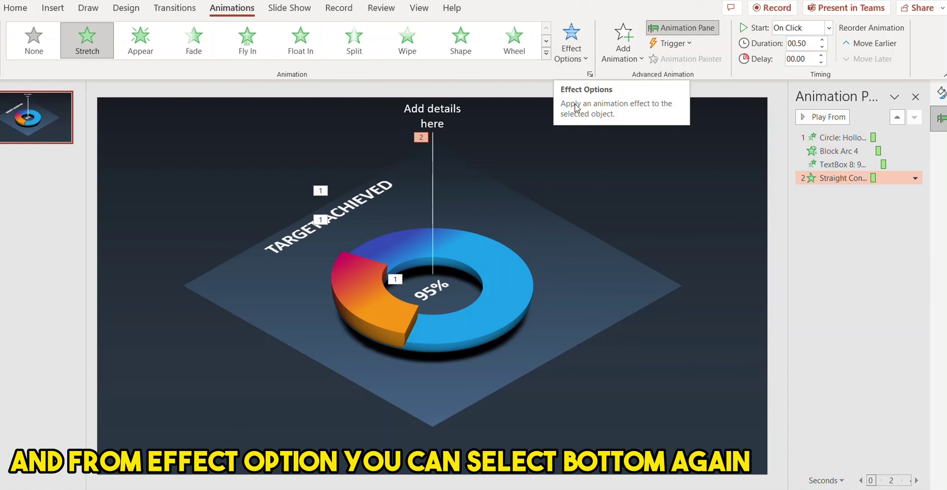
Set the vertical line's Stretch animation to come From Bottom and start After Previous.
click(571, 51)
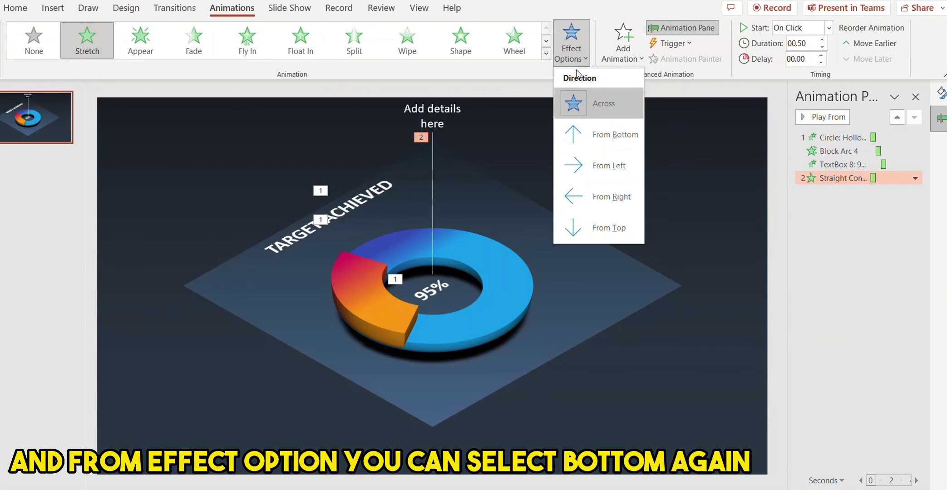
click(600, 145)
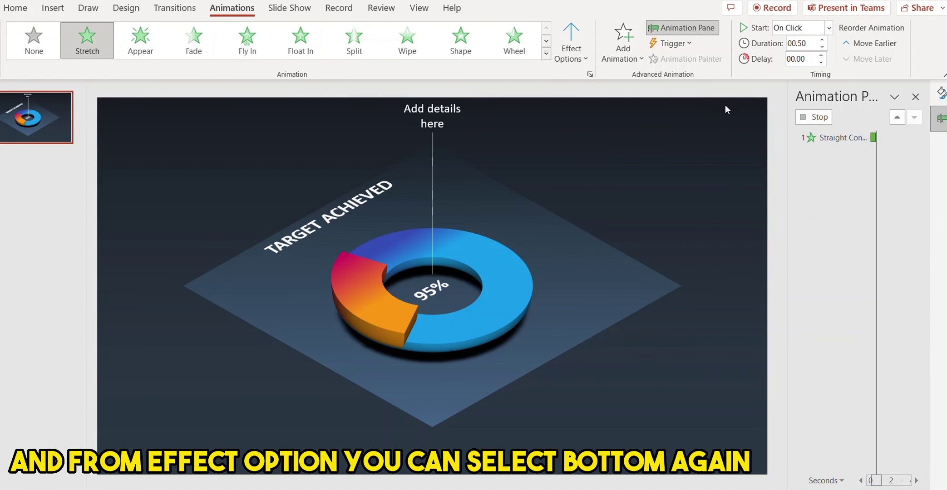
click(829, 28)
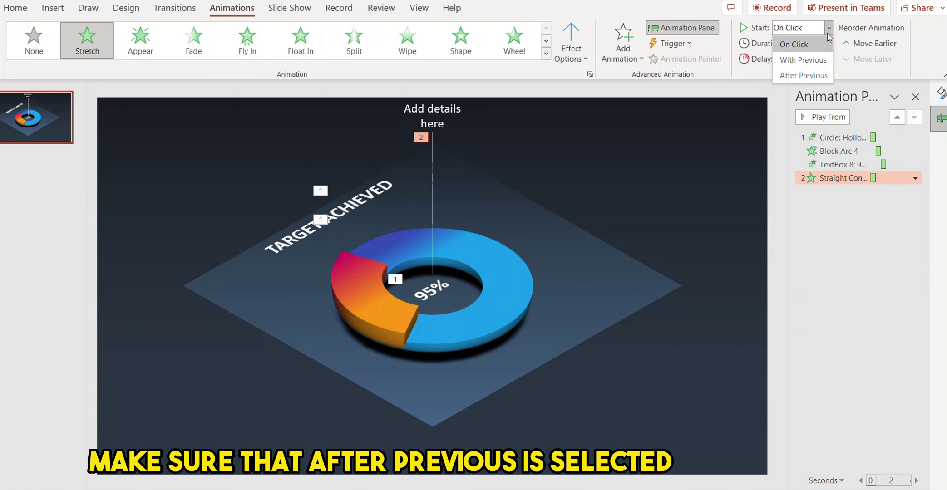
click(811, 77)
click(665, 169)
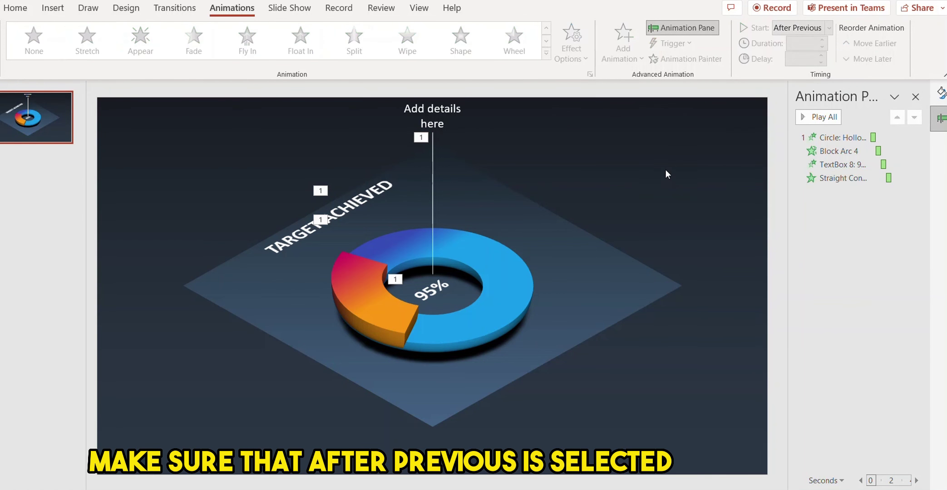
Apply a Fly In entrance effect to the "TARGET ACHIEVED" text with the direction From Top.
click(377, 196)
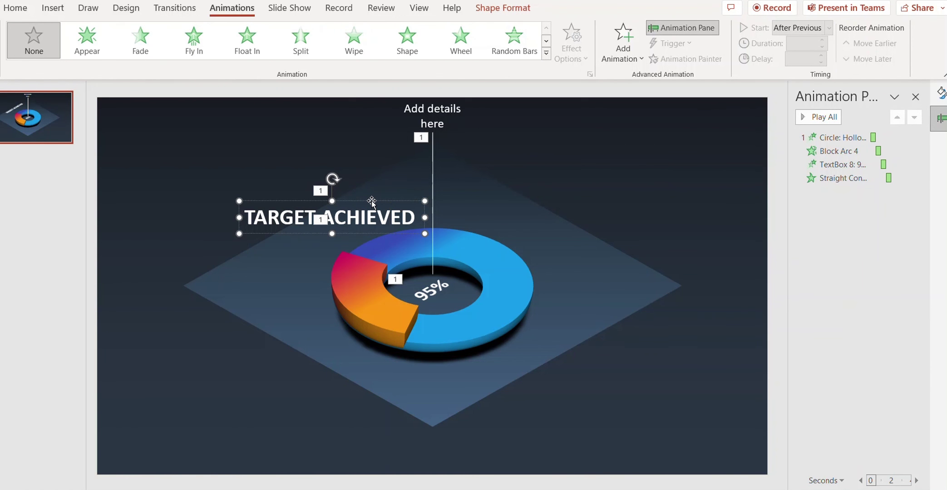
click(195, 43)
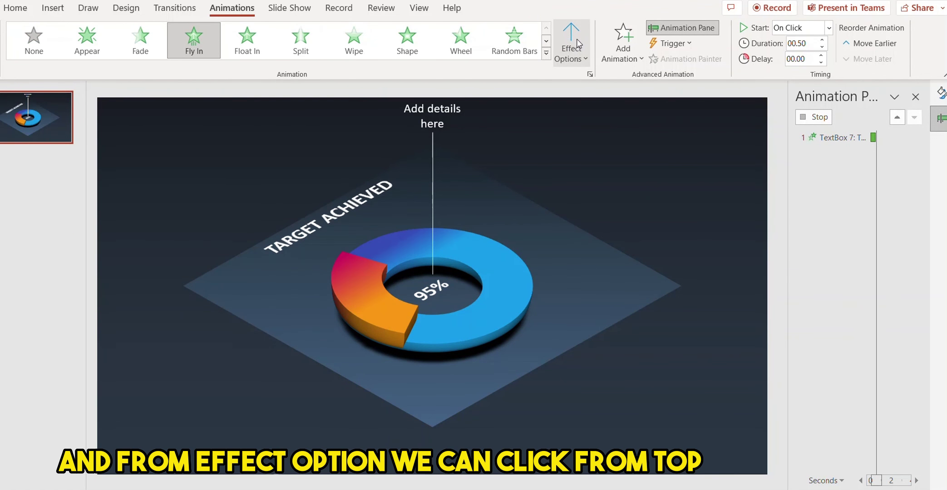
click(576, 39)
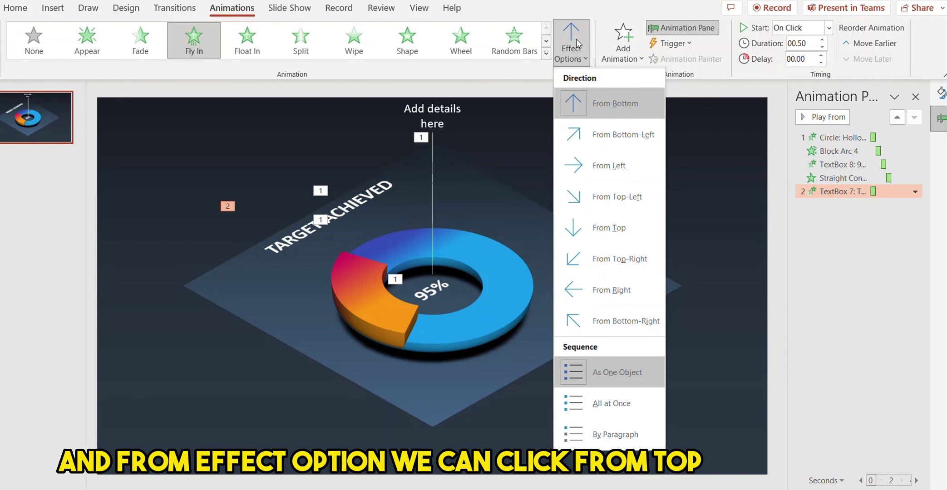
click(612, 230)
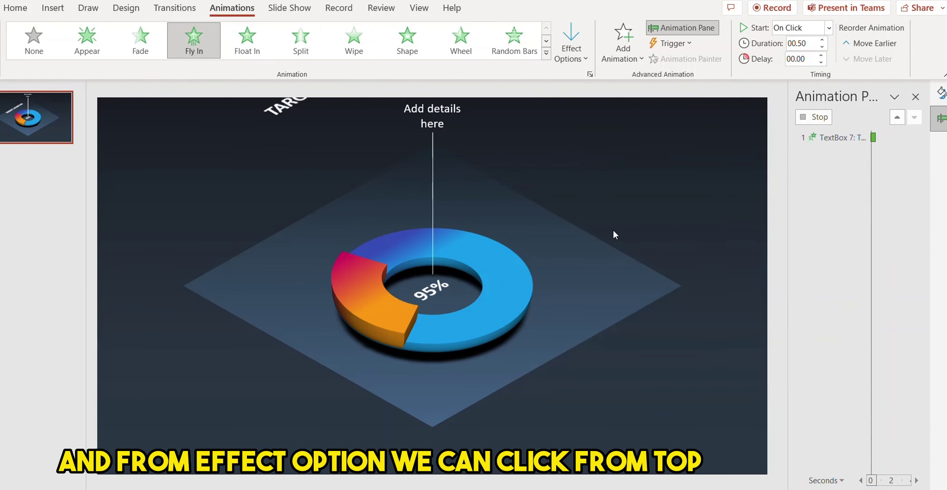
Set the "TARGET ACHIEVED" text's Fly In to start After Previous and preview the sequence from the donut's animation.
click(813, 28)
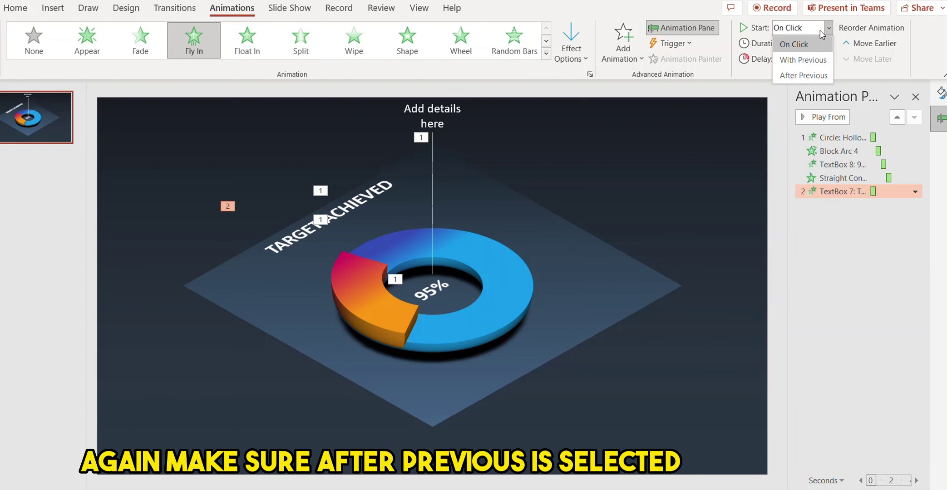
click(811, 75)
click(646, 223)
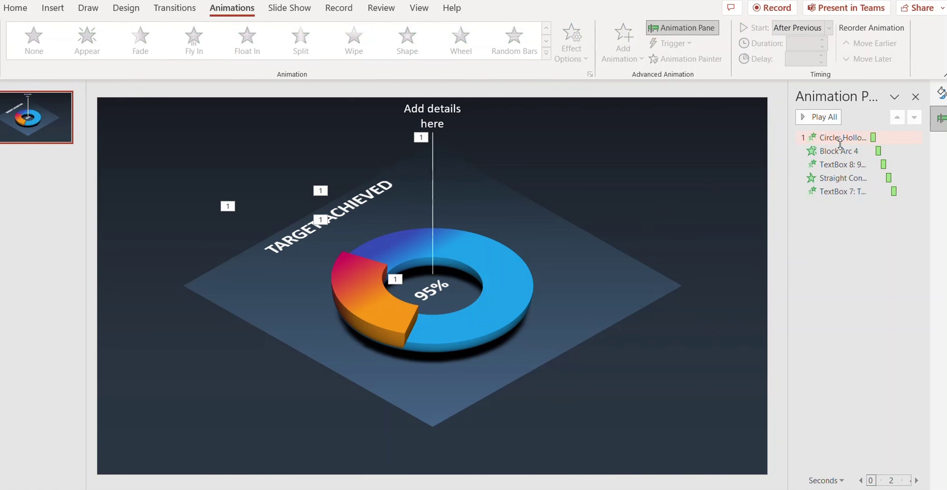
click(813, 137)
click(808, 119)
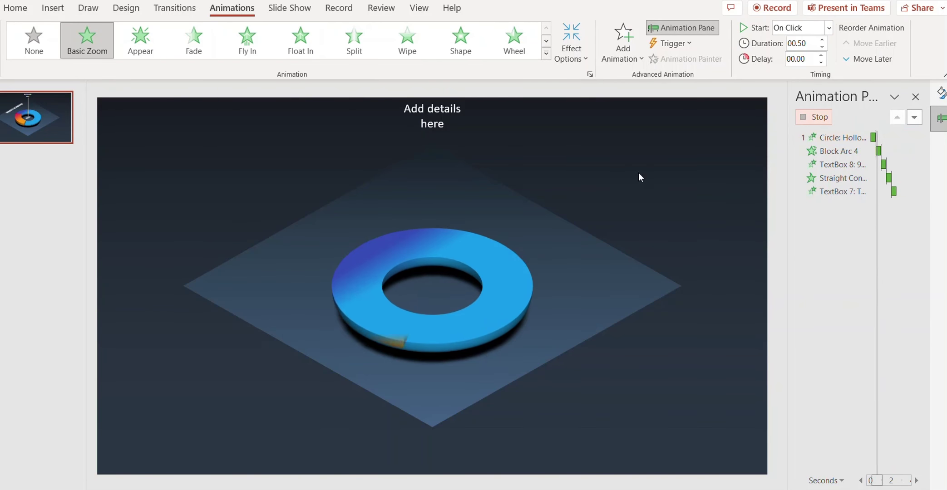